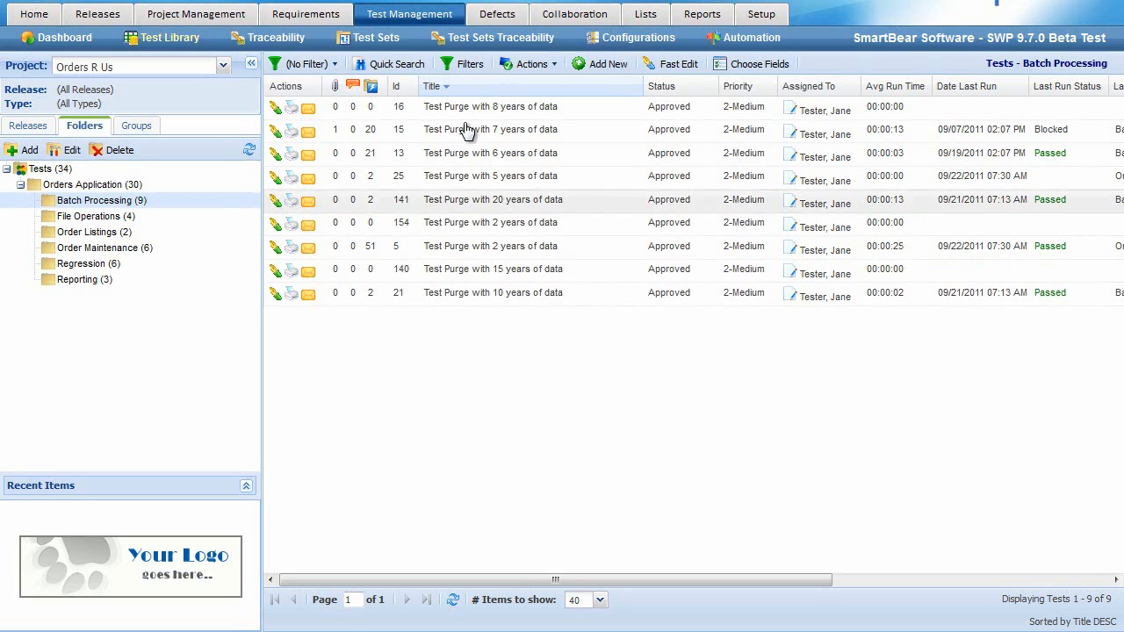
# Review the item counts linked to Release 1.0 and Sprint 01 in the releases listing, and return to the test library.
pyautogui.click(92, 15)
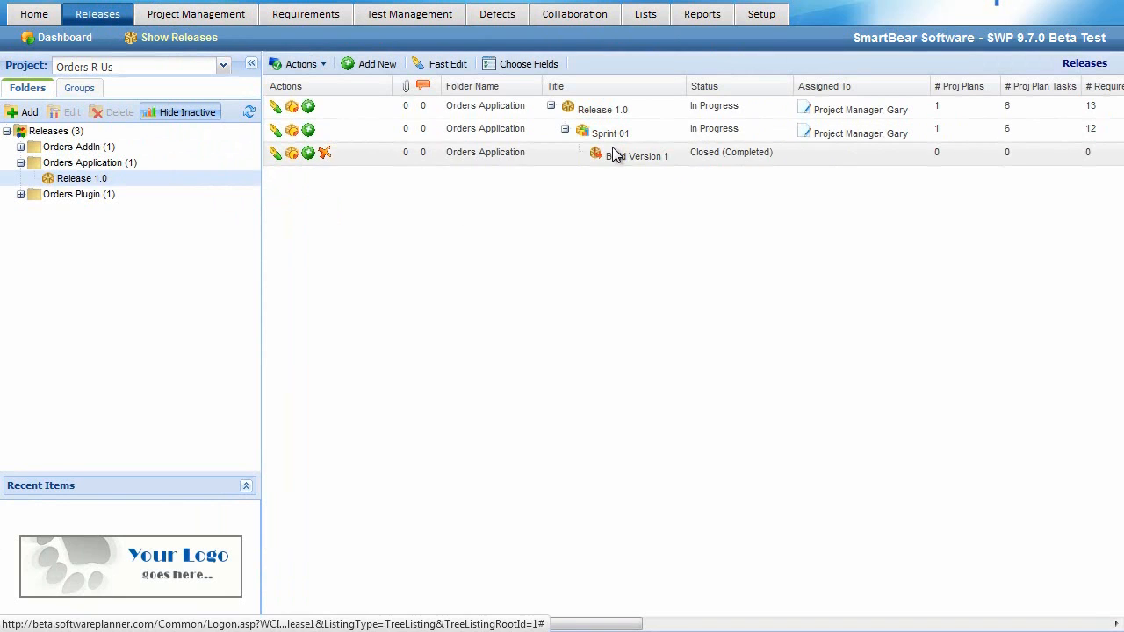
pyautogui.moveTo(620, 617); pyautogui.dragTo(760, 614)
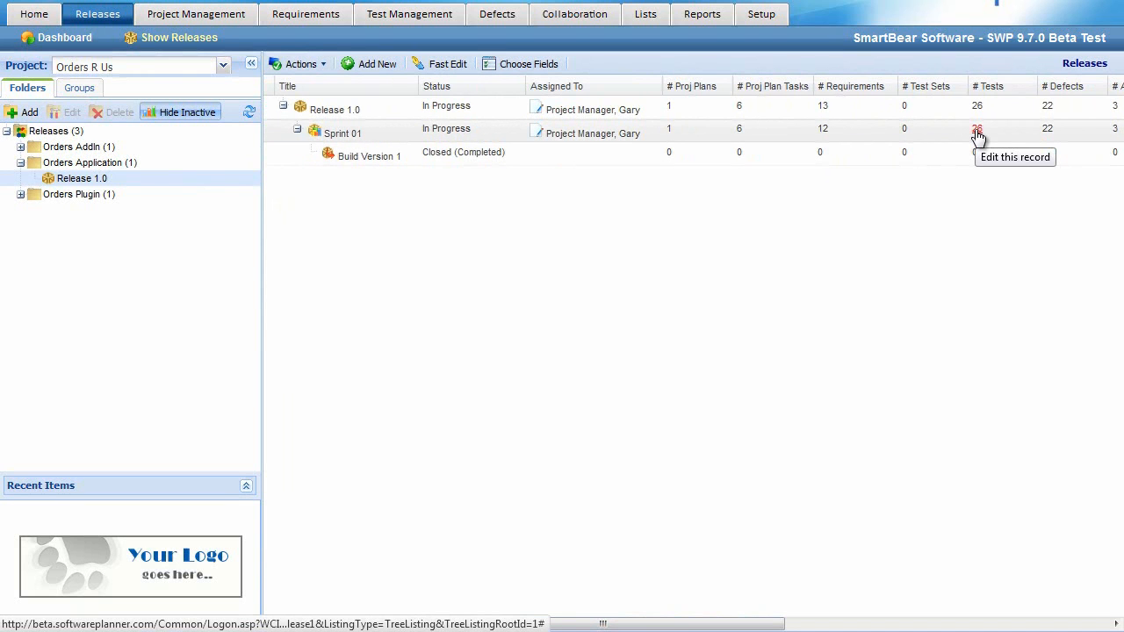
pyautogui.click(410, 17)
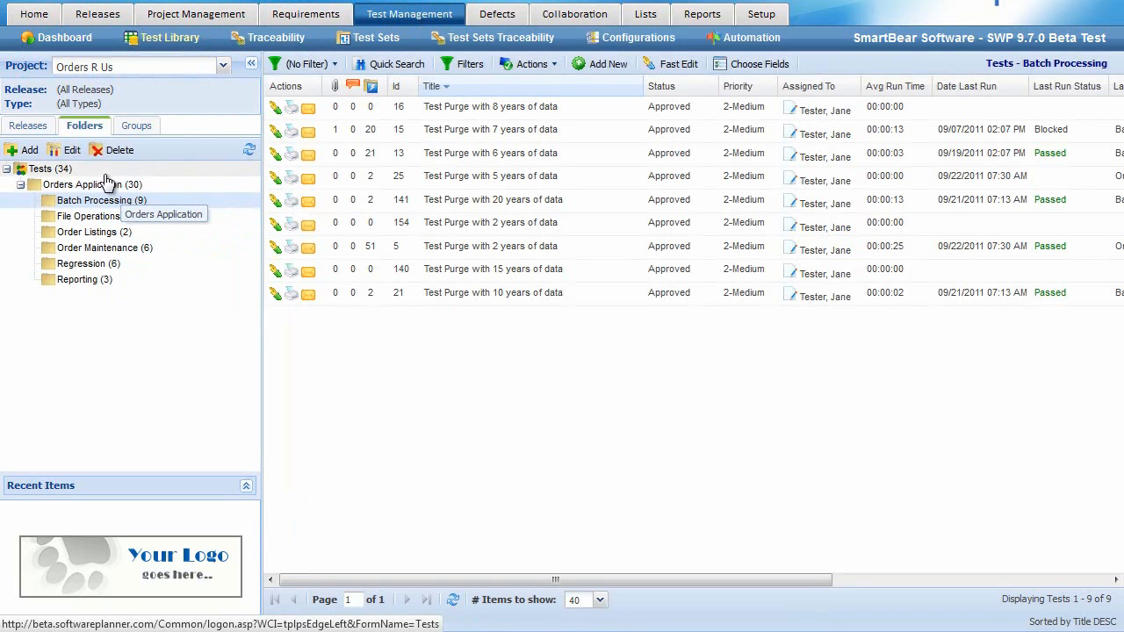
# Start a new test from the File Operations folder, auto-filled from the recent entry "Test Purge with 10 years of data".
pyautogui.click(103, 251)
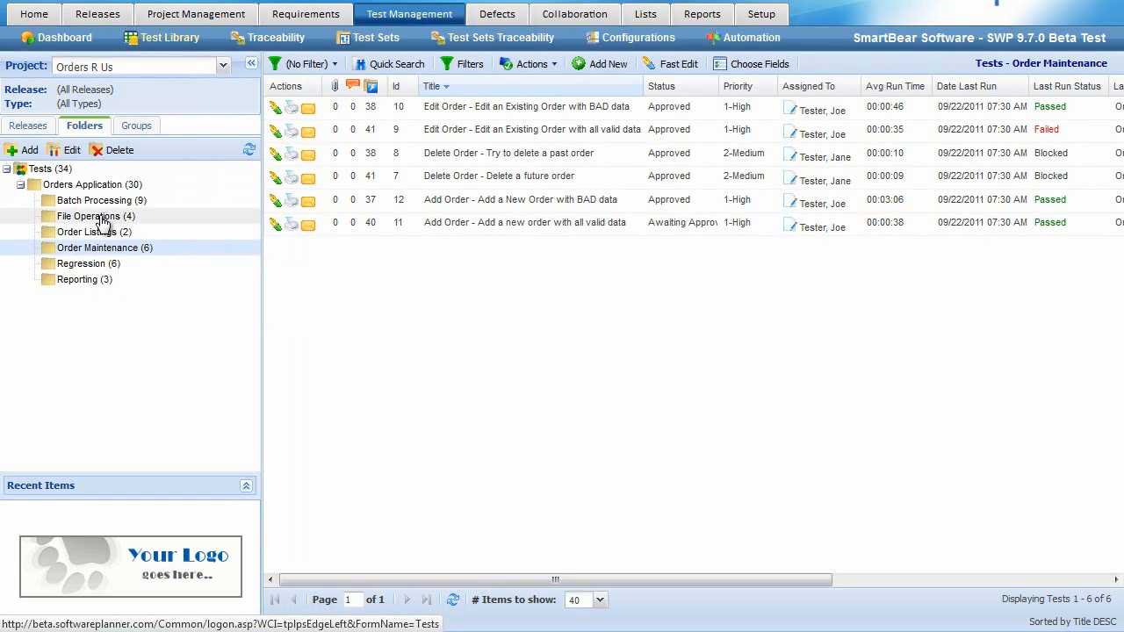
pyautogui.click(103, 223)
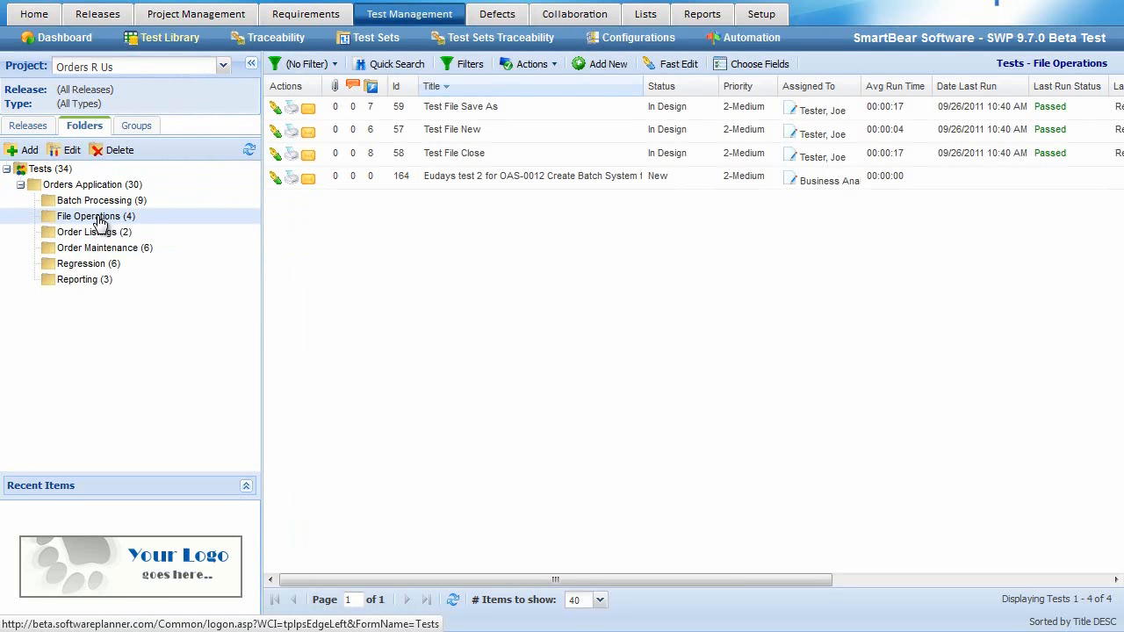
pyautogui.click(607, 69)
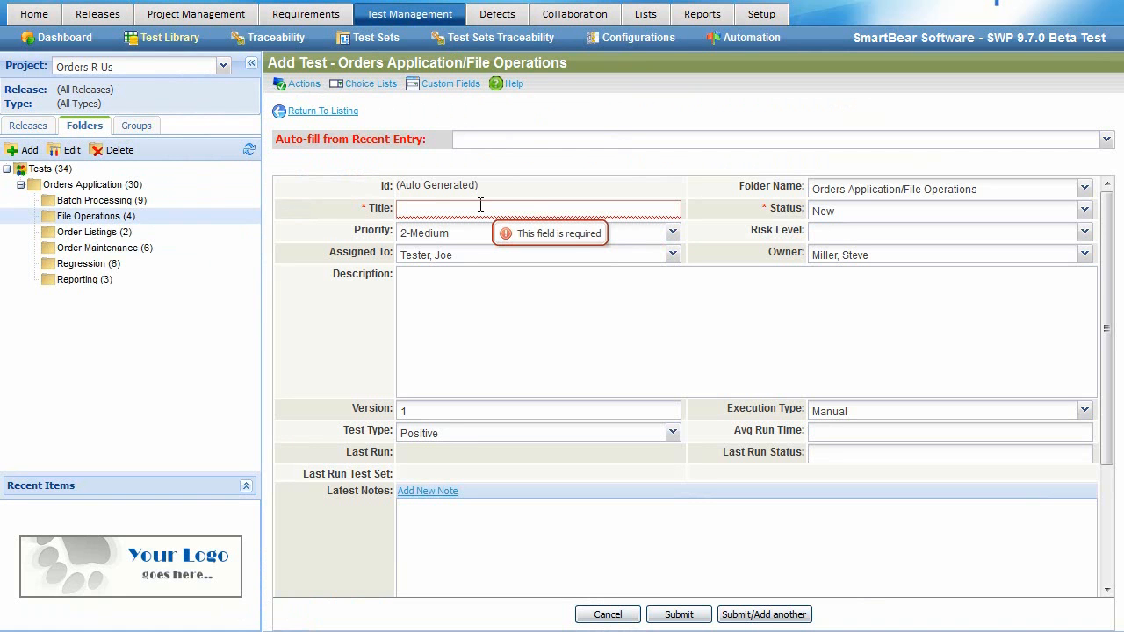
pyautogui.click(498, 141)
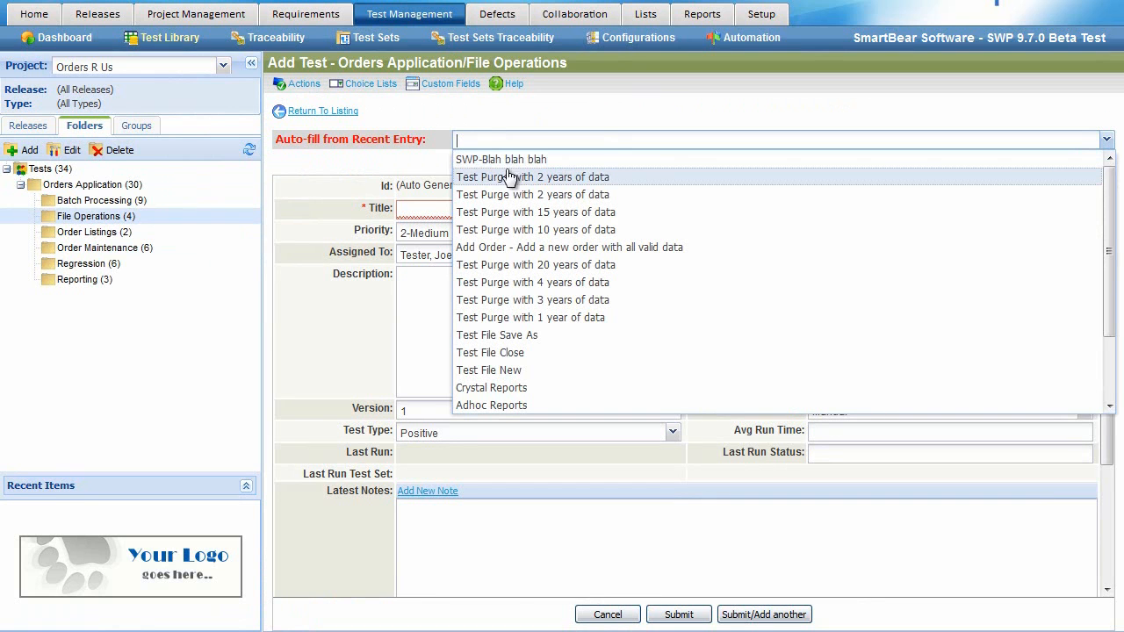
pyautogui.click(590, 237)
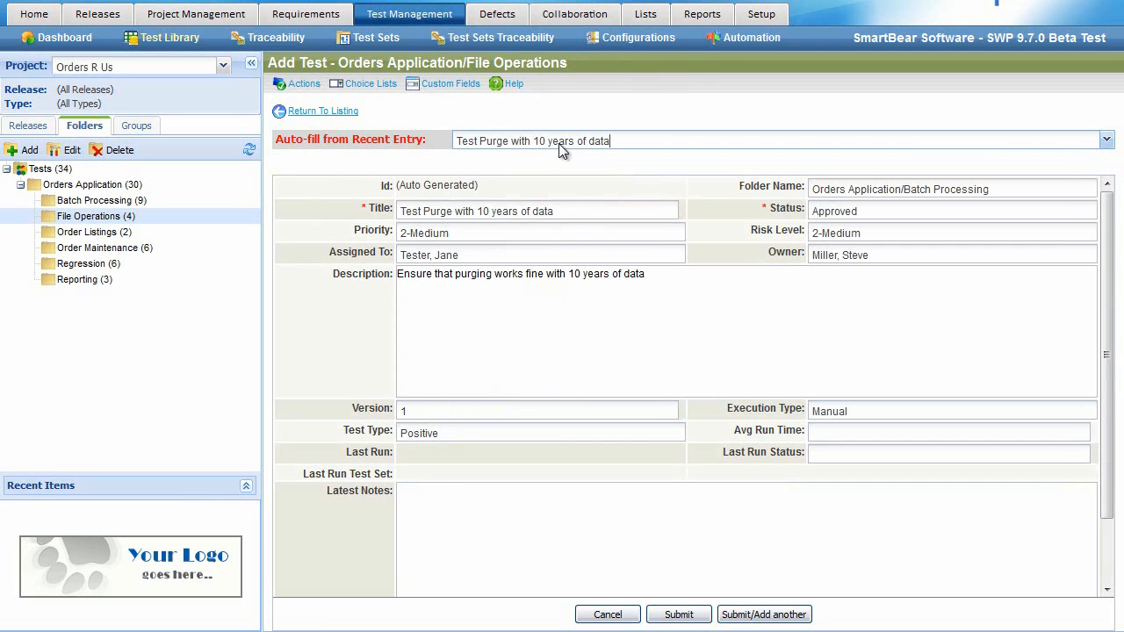
# Change the number of years to 25 in the new test's title and description, and submit the test.
pyautogui.click(493, 207)
pyautogui.doubleClick(483, 210)
pyautogui.write('25')
pyautogui.click(586, 294)
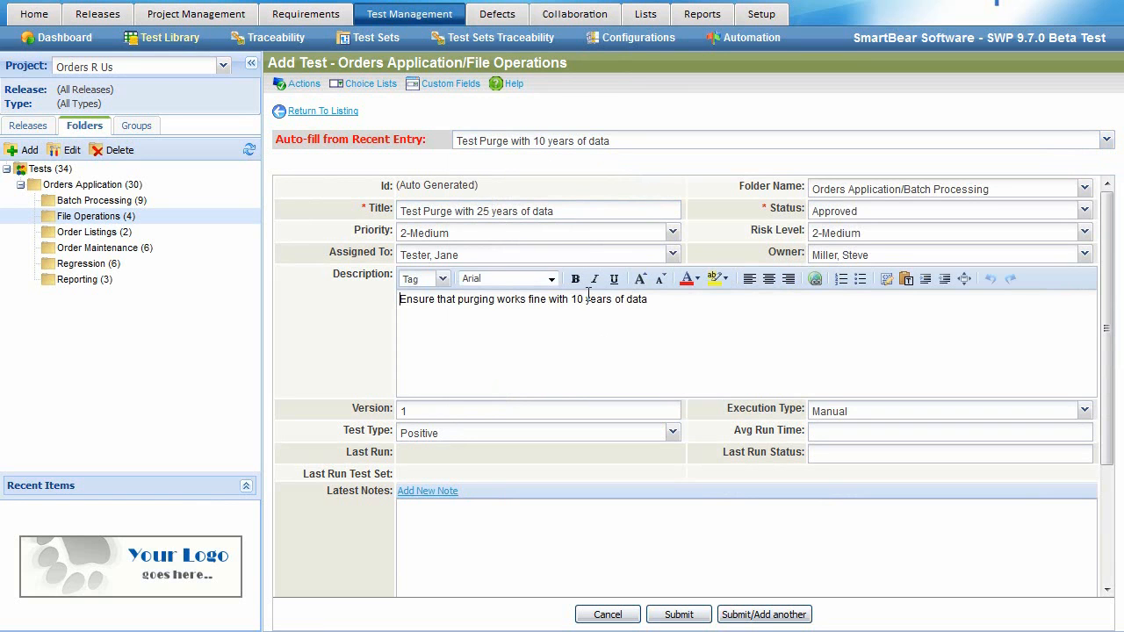
pyautogui.doubleClick(577, 298)
pyautogui.write('25')
pyautogui.click(678, 613)
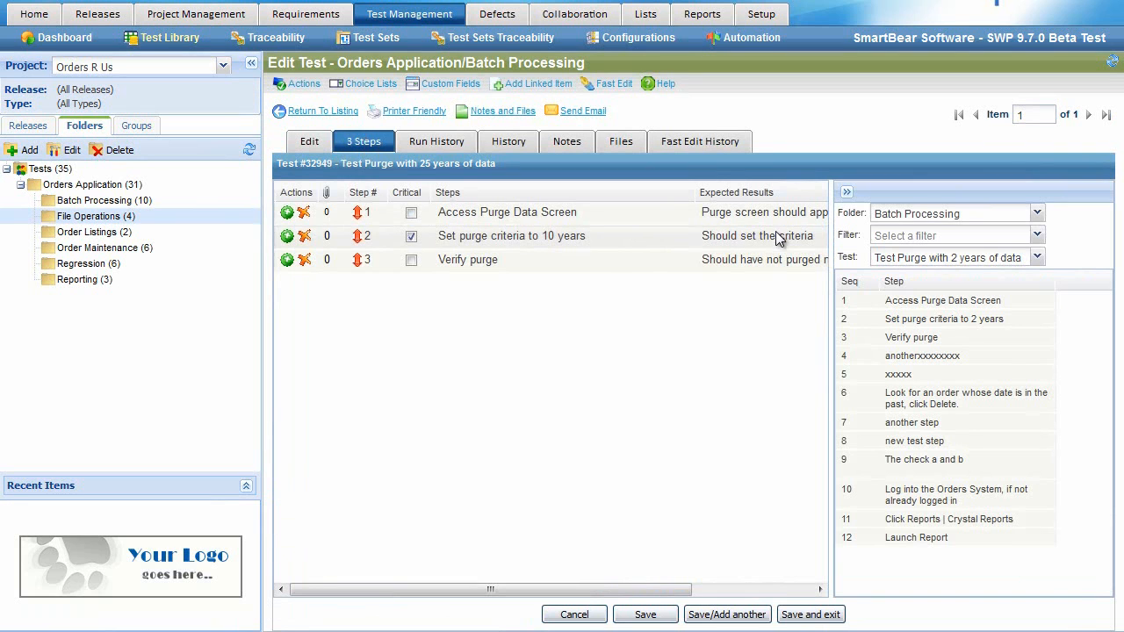
# Change the second test step to "Set purge criteria to 25 years".
pyautogui.click(537, 246)
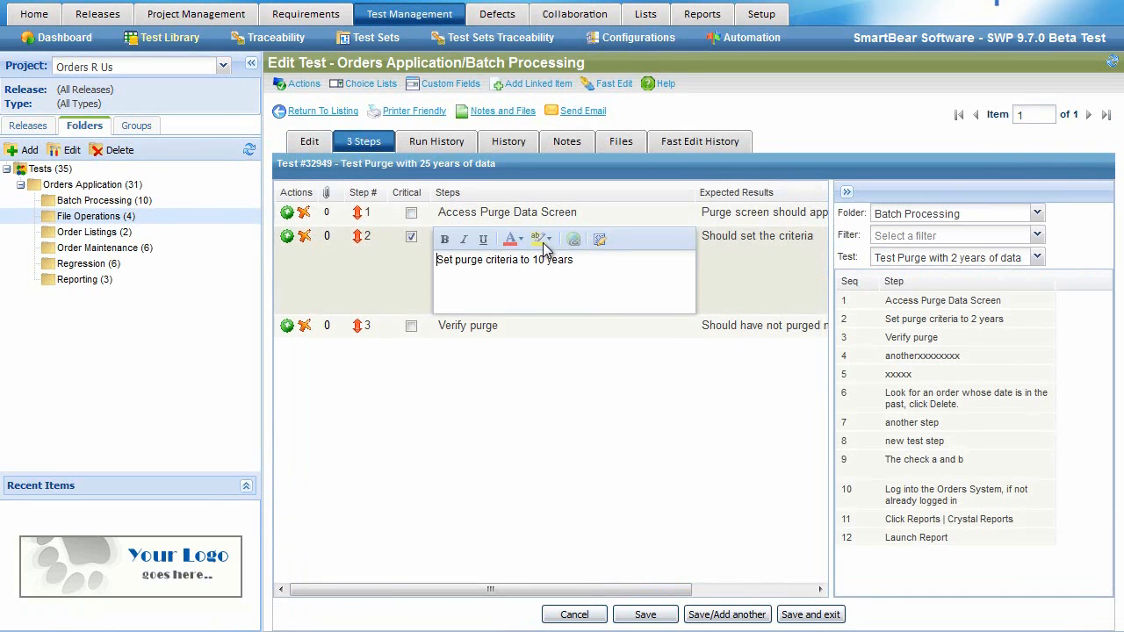
pyautogui.doubleClick(539, 259)
pyautogui.write('25')
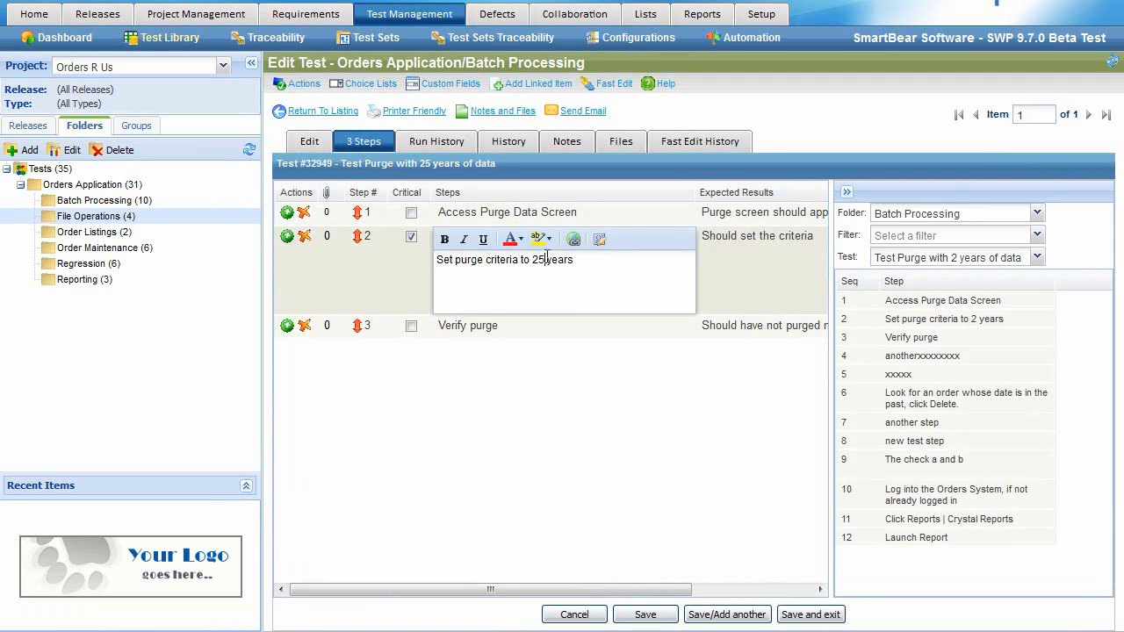
# Collapse the folder sidebar and change the Verify purge step's expected result to "Should have not purged no more than 25 years".
pyautogui.click(252, 66)
pyautogui.click(588, 253)
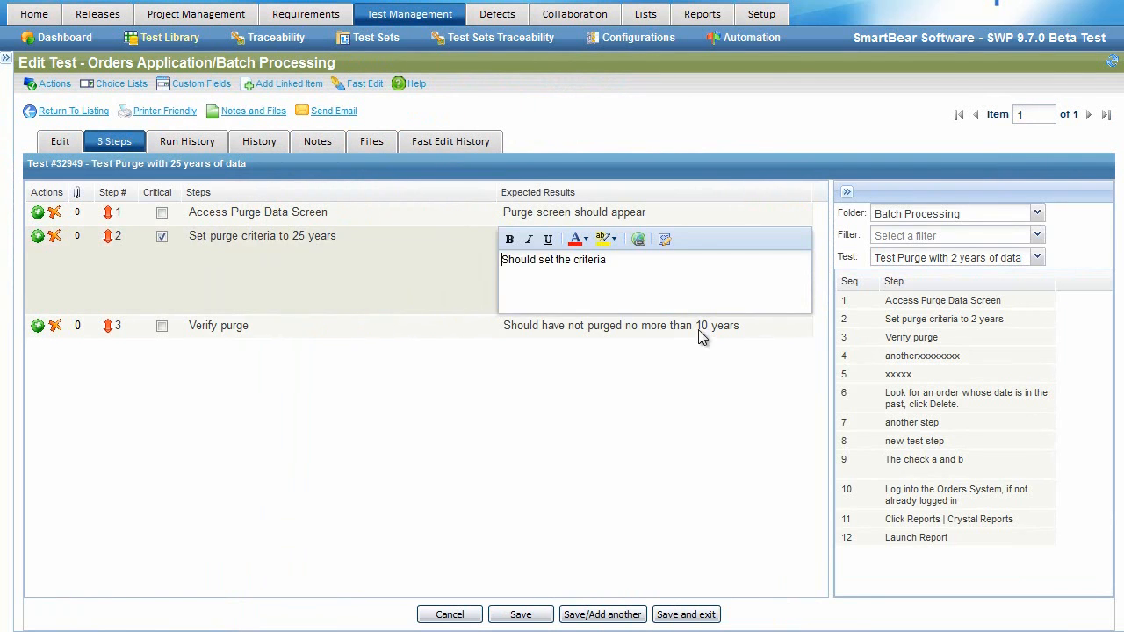
pyautogui.click(701, 325)
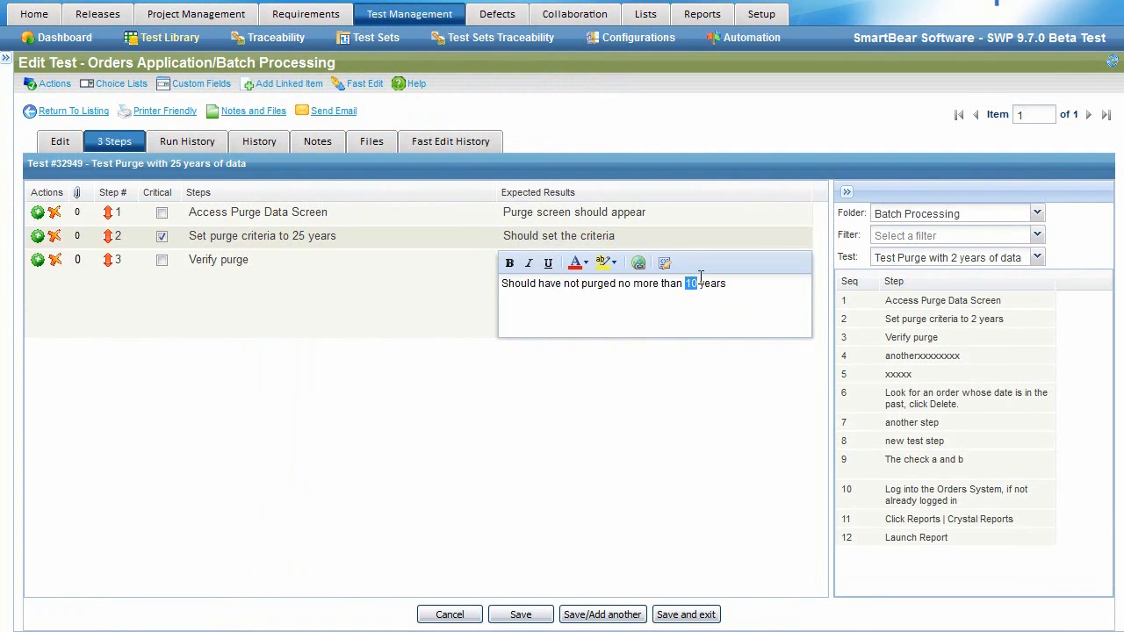
pyautogui.write('25')
pyautogui.click(344, 309)
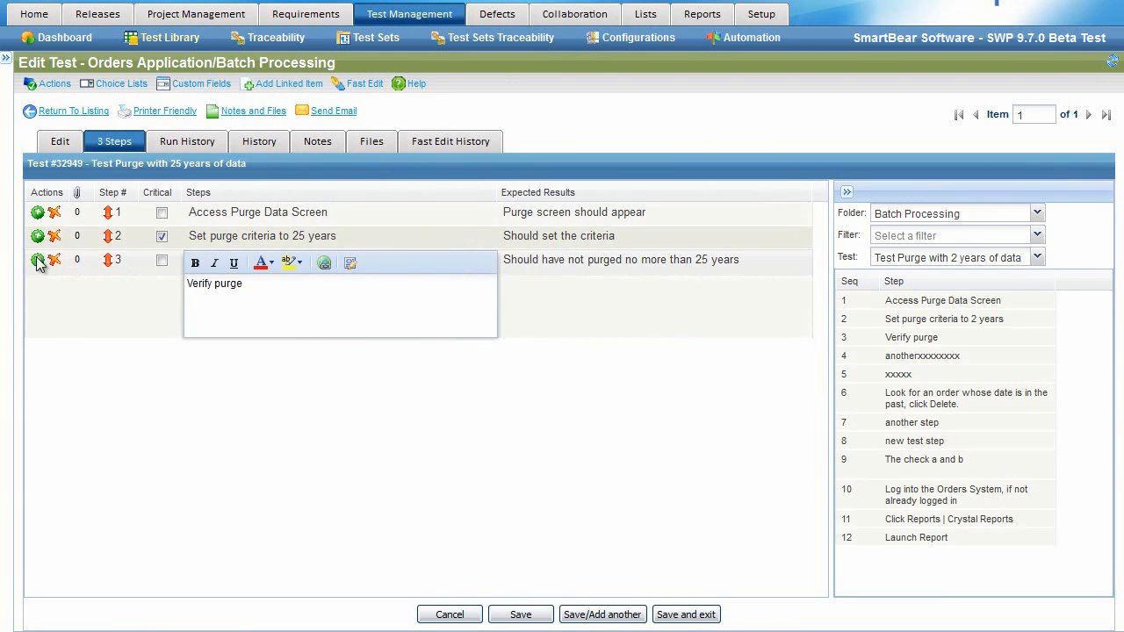
# Try adding and deleting a blank fourth step, and moving the purge criteria step below Verify purge and back.
pyautogui.press('Tab')
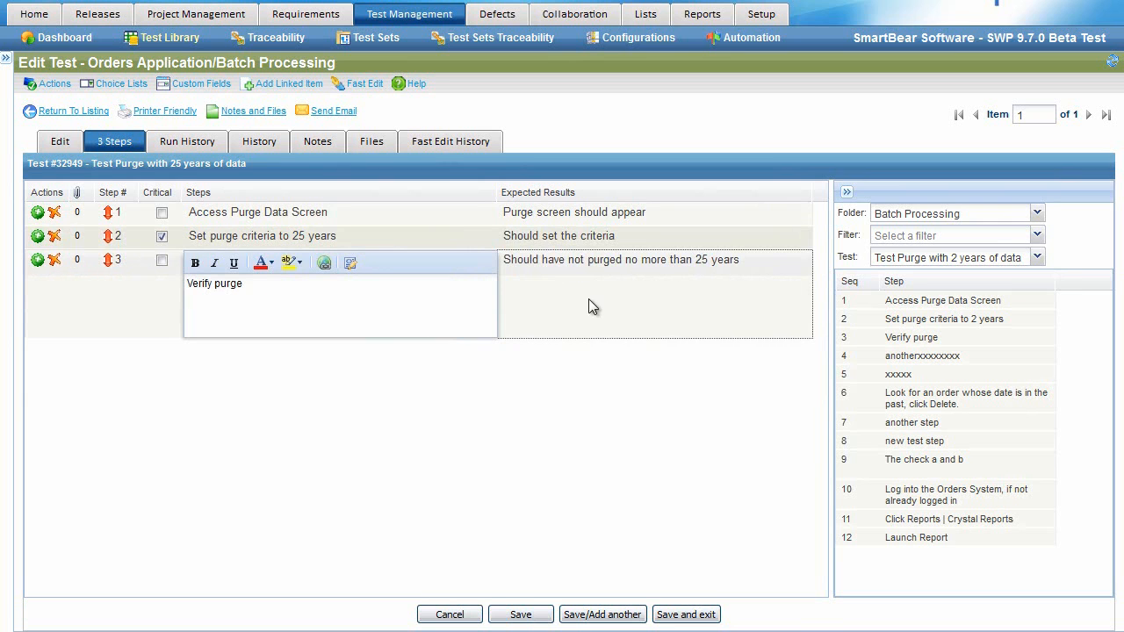
pyautogui.press('Tab')
pyautogui.click(598, 297)
pyautogui.press('Tab')
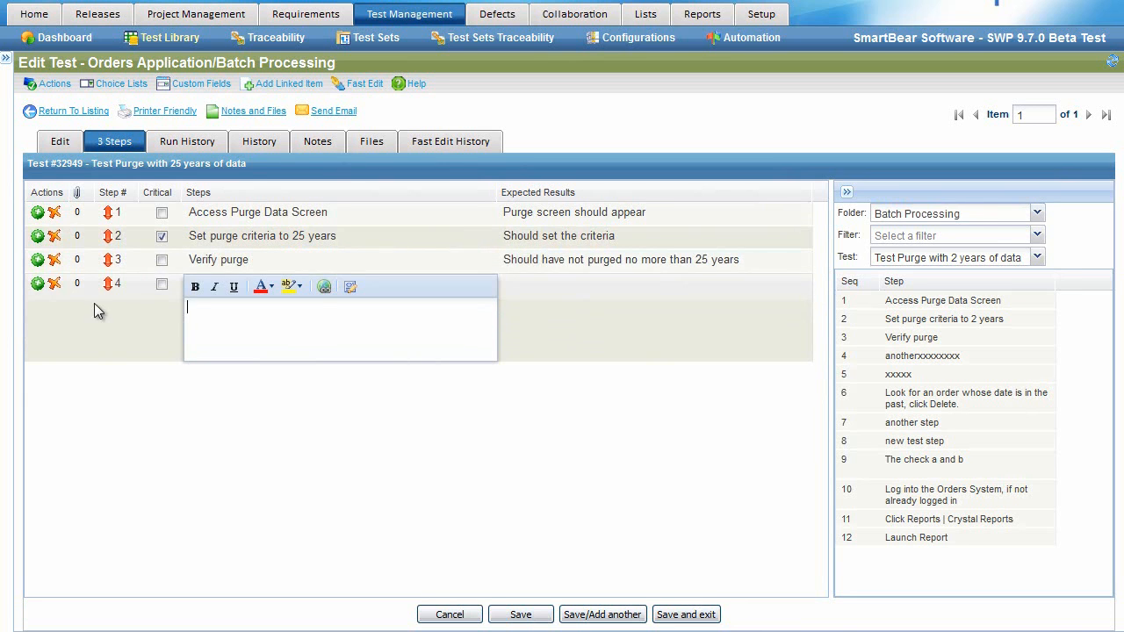
pyautogui.click(53, 287)
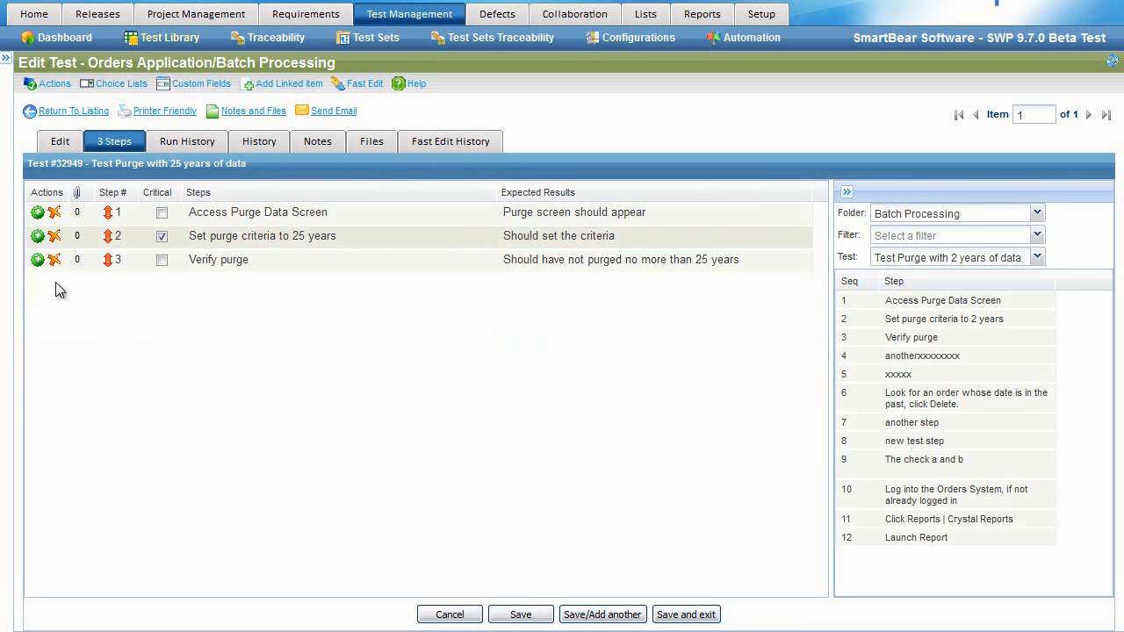
pyautogui.moveTo(109, 249); pyautogui.dragTo(111, 282)
pyautogui.moveTo(110, 241); pyautogui.dragTo(111, 282)
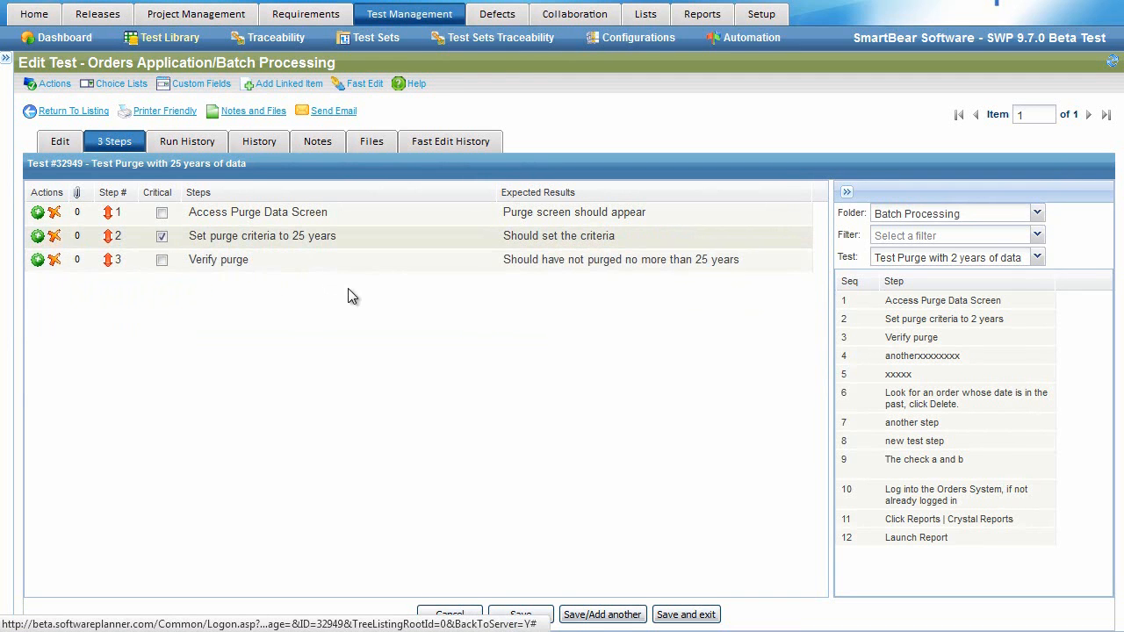
# List the reusable steps of "Test Purge with 6 years of data" from the Orders Application/Batch Processing folder with no filter.
pyautogui.click(1038, 217)
pyautogui.click(976, 269)
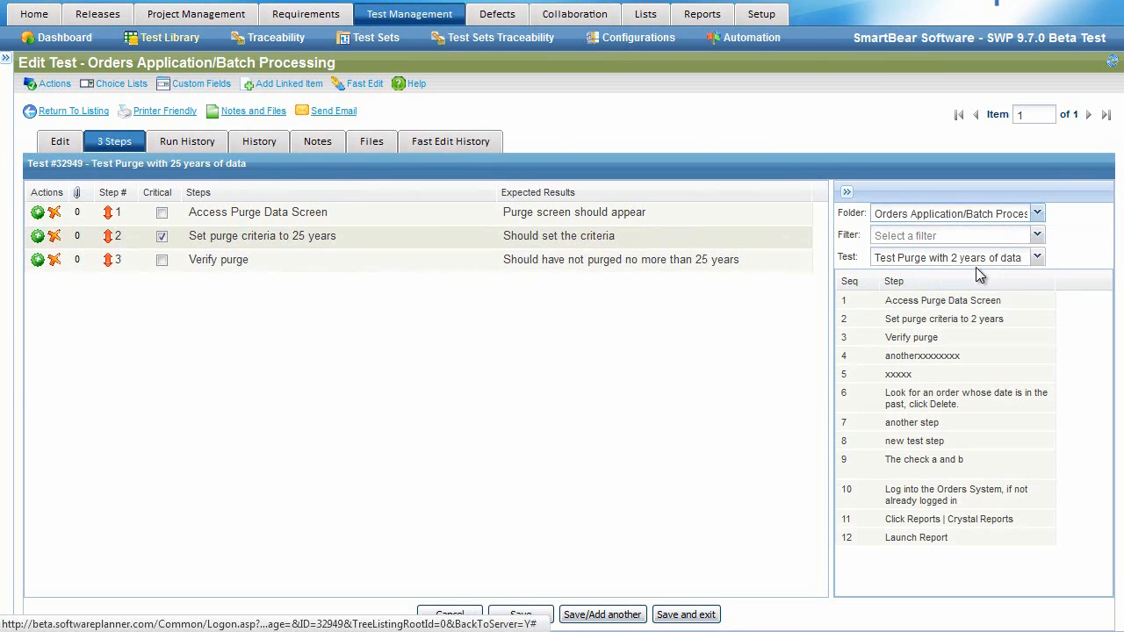
pyautogui.click(1036, 235)
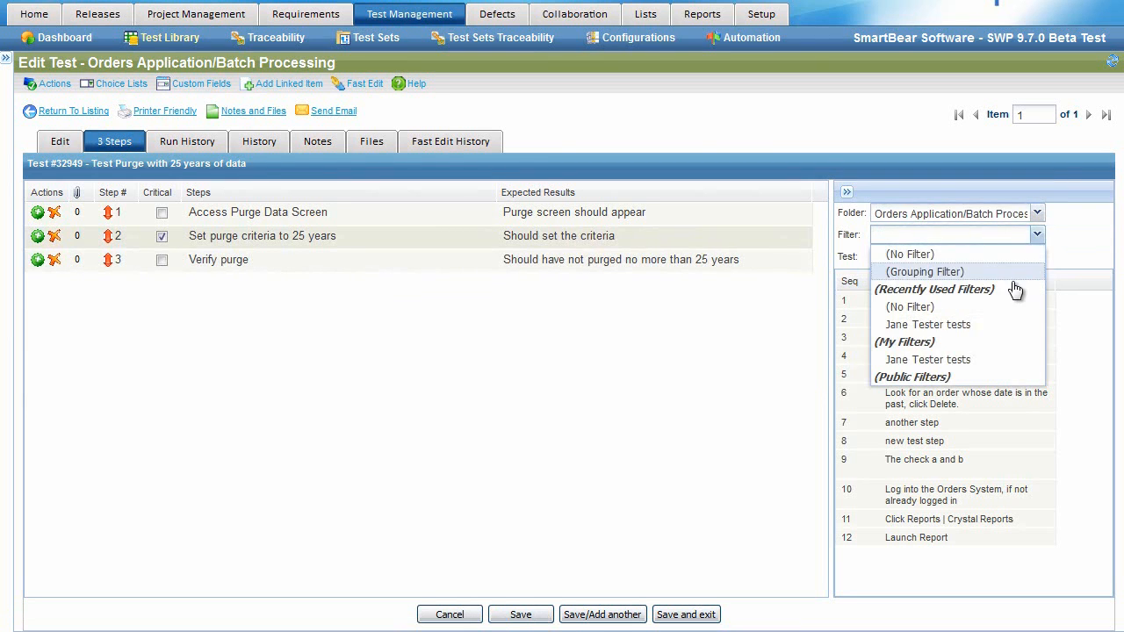
pyautogui.click(910, 254)
pyautogui.click(1036, 257)
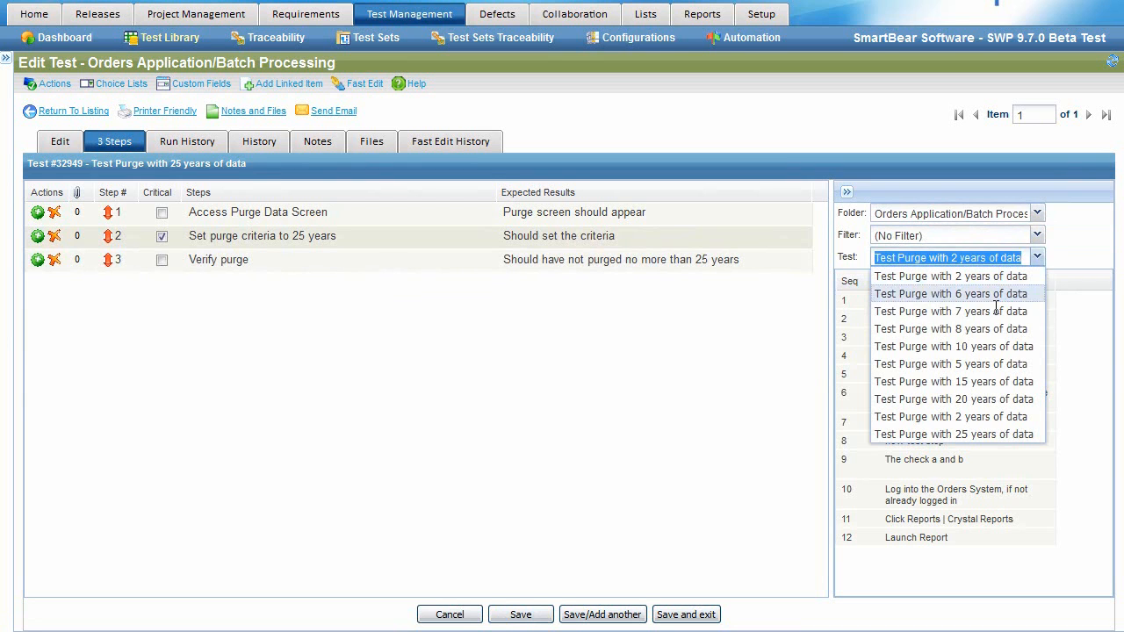
pyautogui.click(1005, 294)
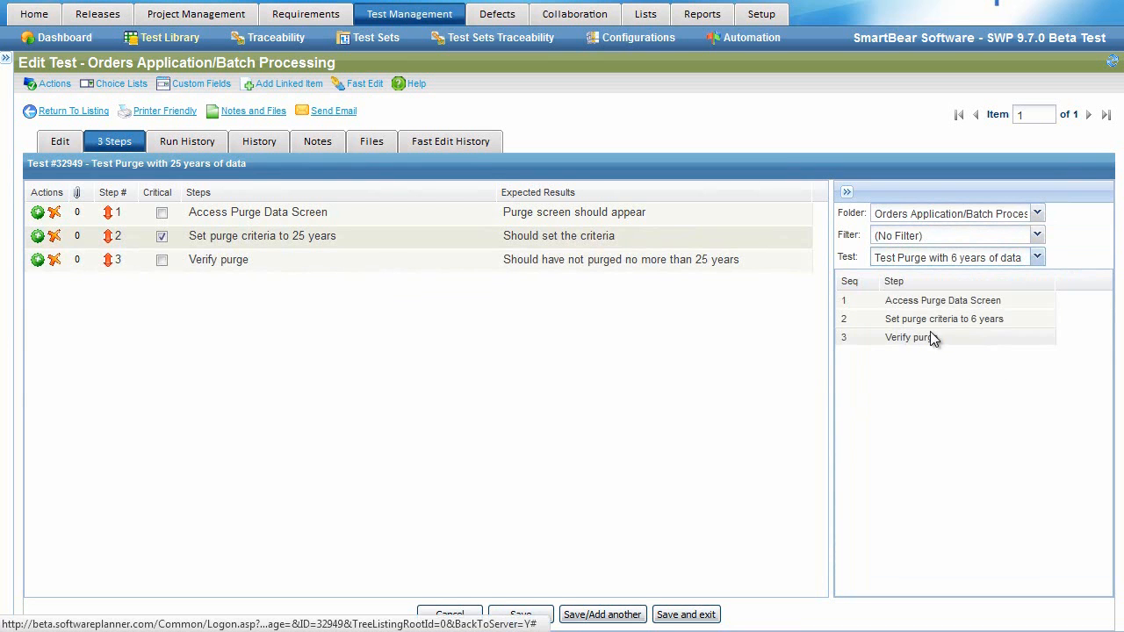
# Copy "Set purge criteria to 6 years" and "Verify purge" from the reusable steps into the test, and delete both copies.
pyautogui.click(928, 325)
pyautogui.keyDown('ctrl'); pyautogui.click(966, 341); pyautogui.keyUp('ctrl')
pyautogui.moveTo(1011, 319); pyautogui.dragTo(404, 272)
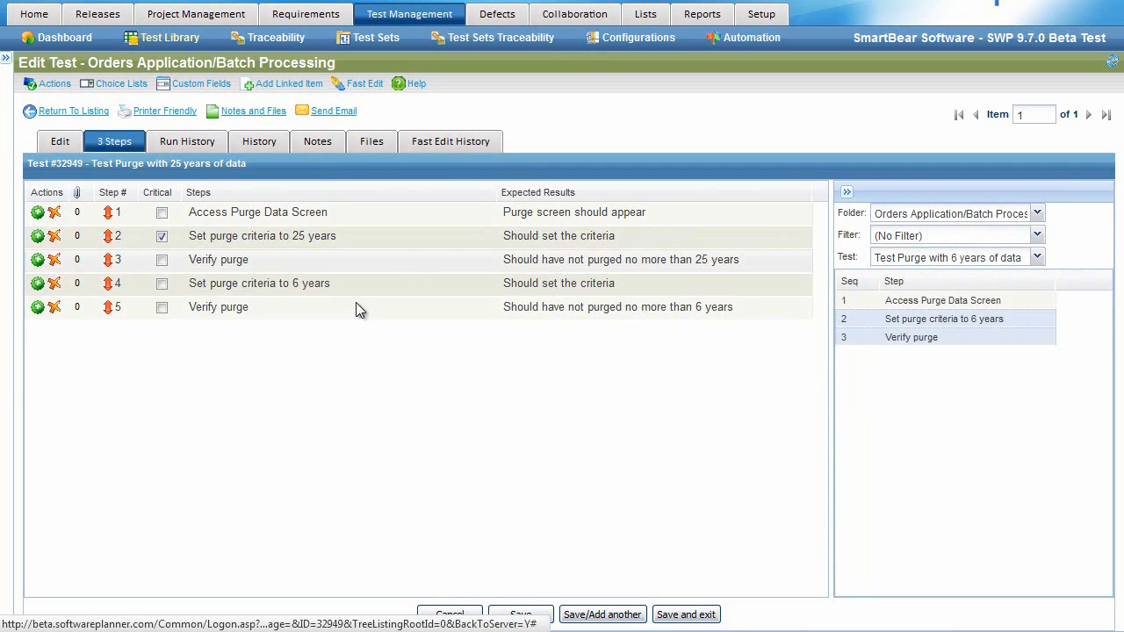
pyautogui.click(54, 283)
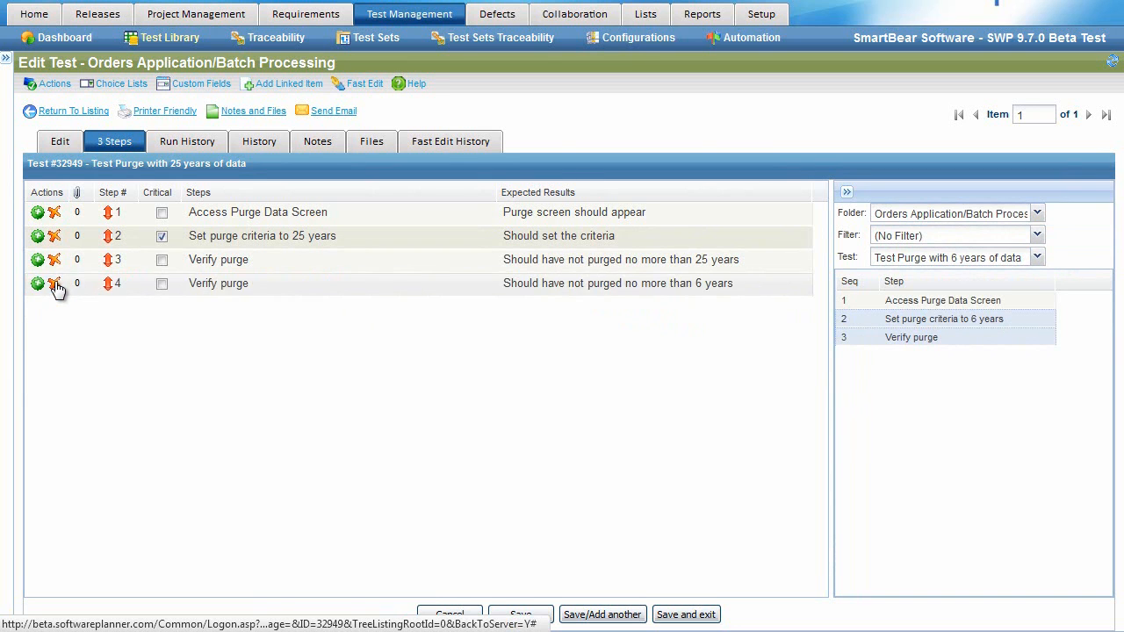
pyautogui.click(55, 283)
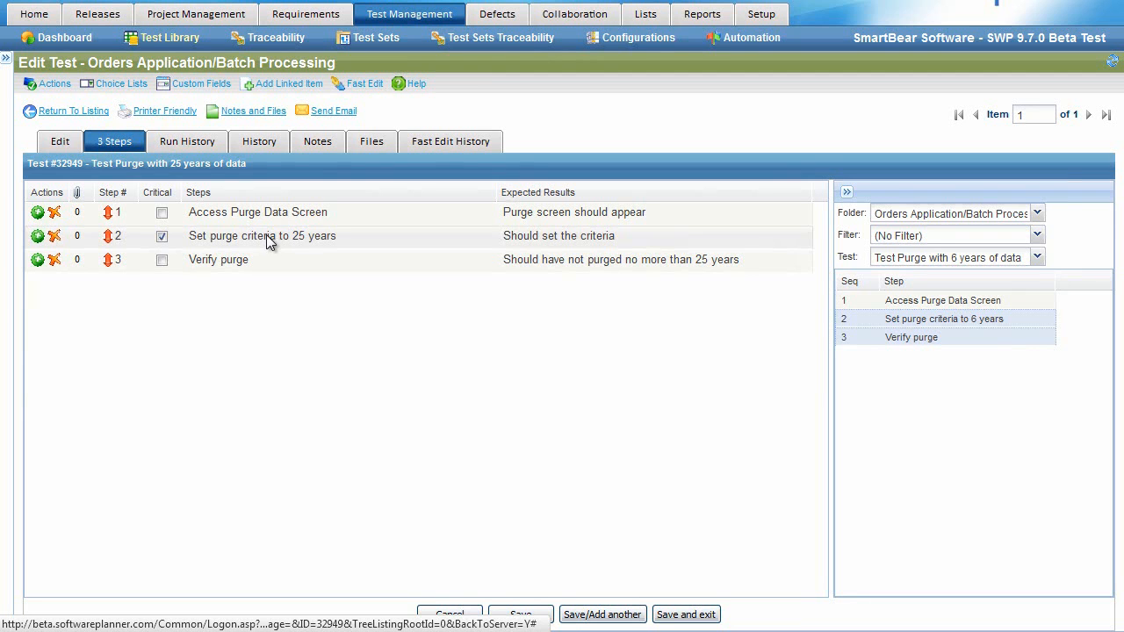
# Save the edited 25-year purge test, and view the configurations in the Windows 7 Configs folder.
pyautogui.click(544, 615)
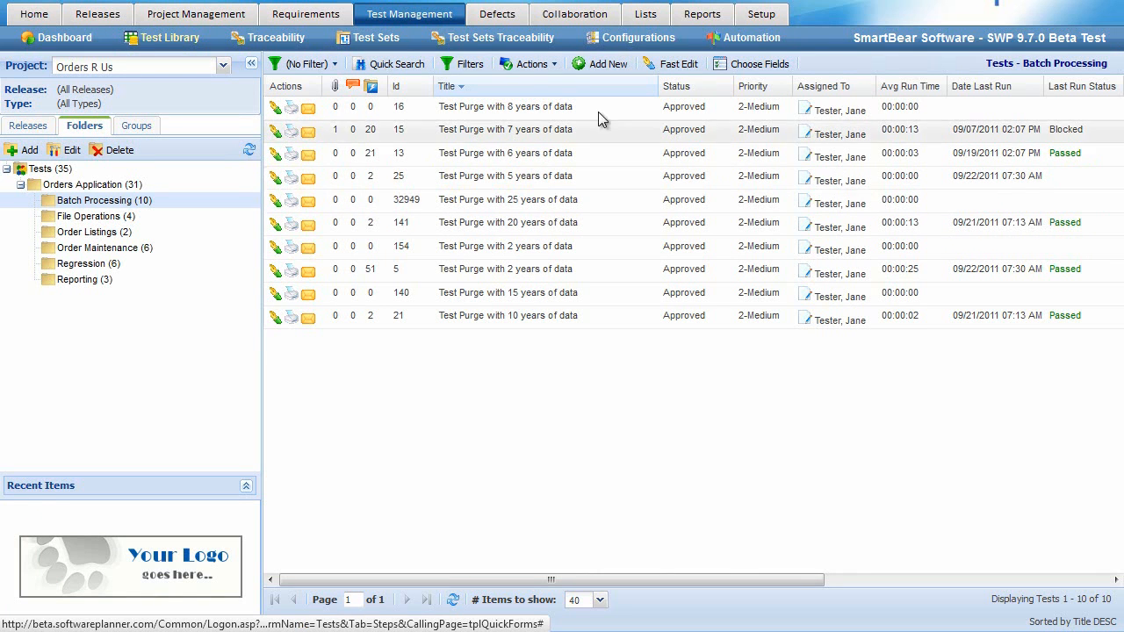
pyautogui.click(641, 39)
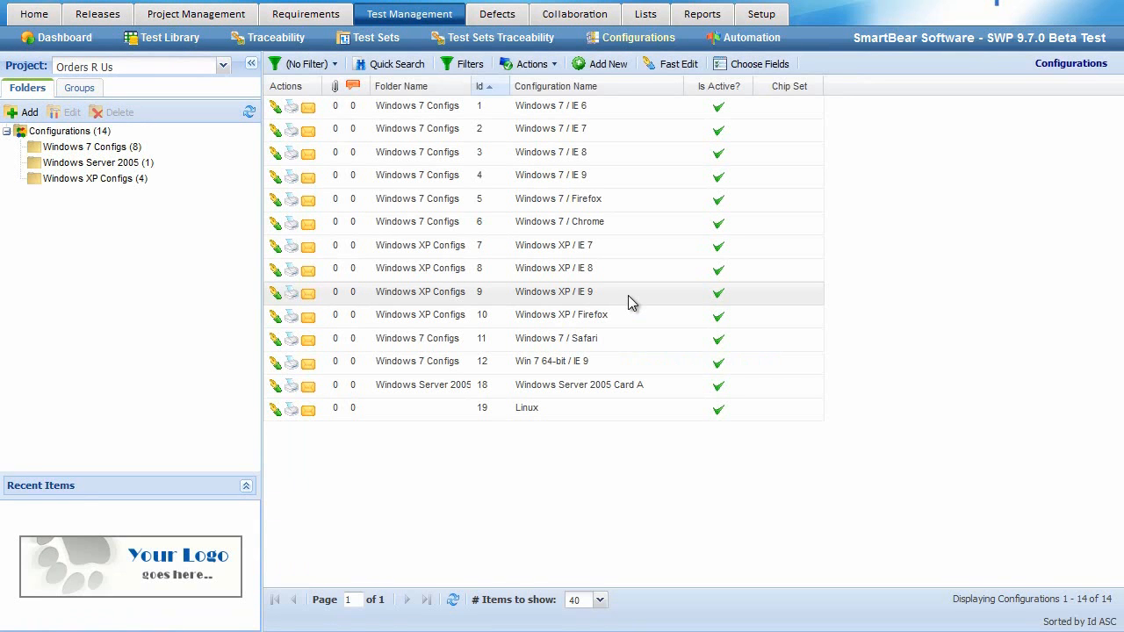
pyautogui.click(80, 153)
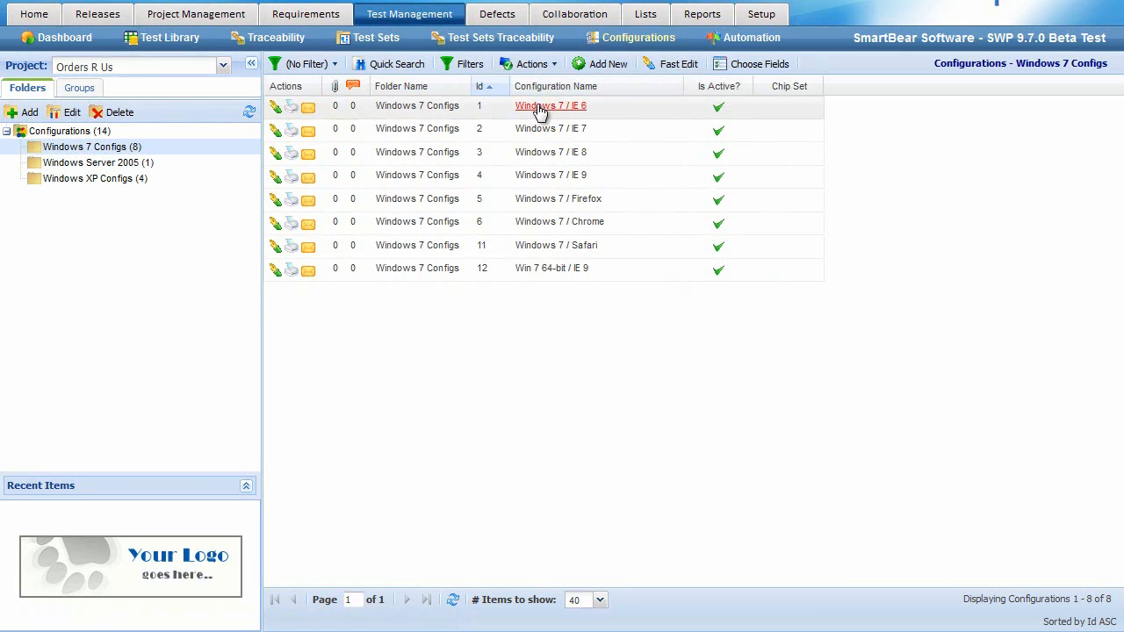
# Start a new test set in the Regression Tests folder and title it "Test Purge Process".
pyautogui.click(385, 40)
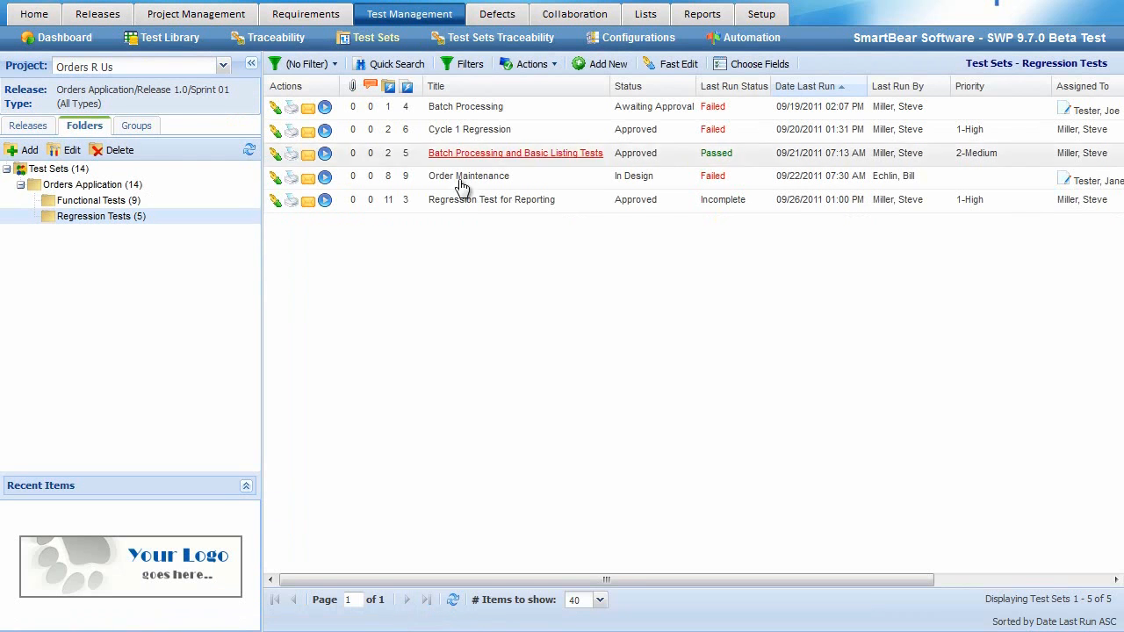
pyautogui.click(606, 64)
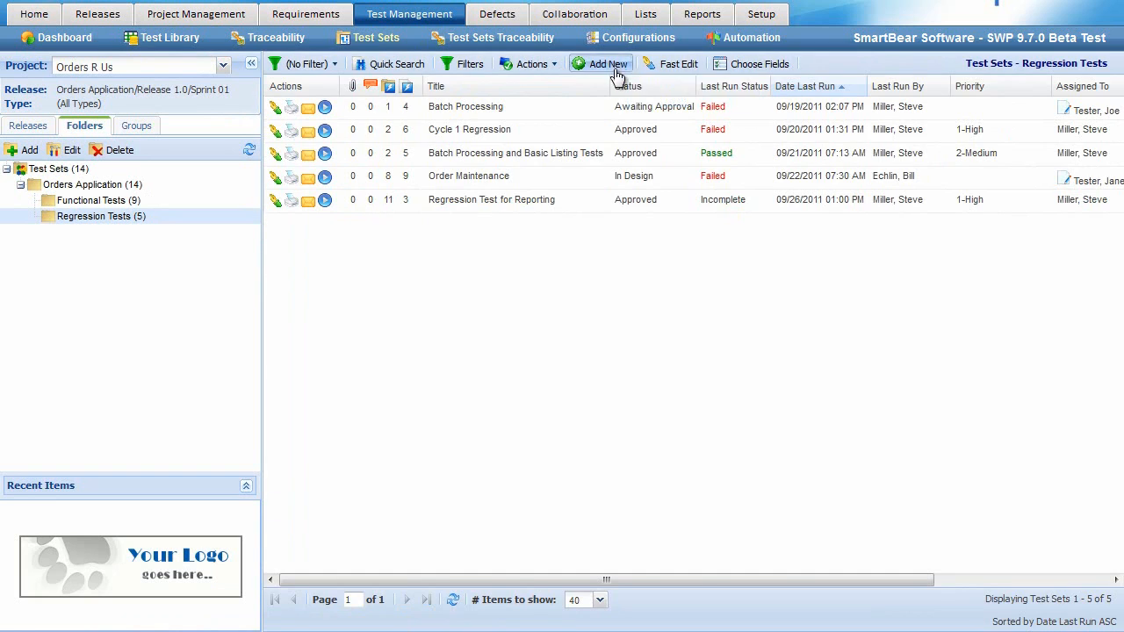
pyautogui.click(908, 187)
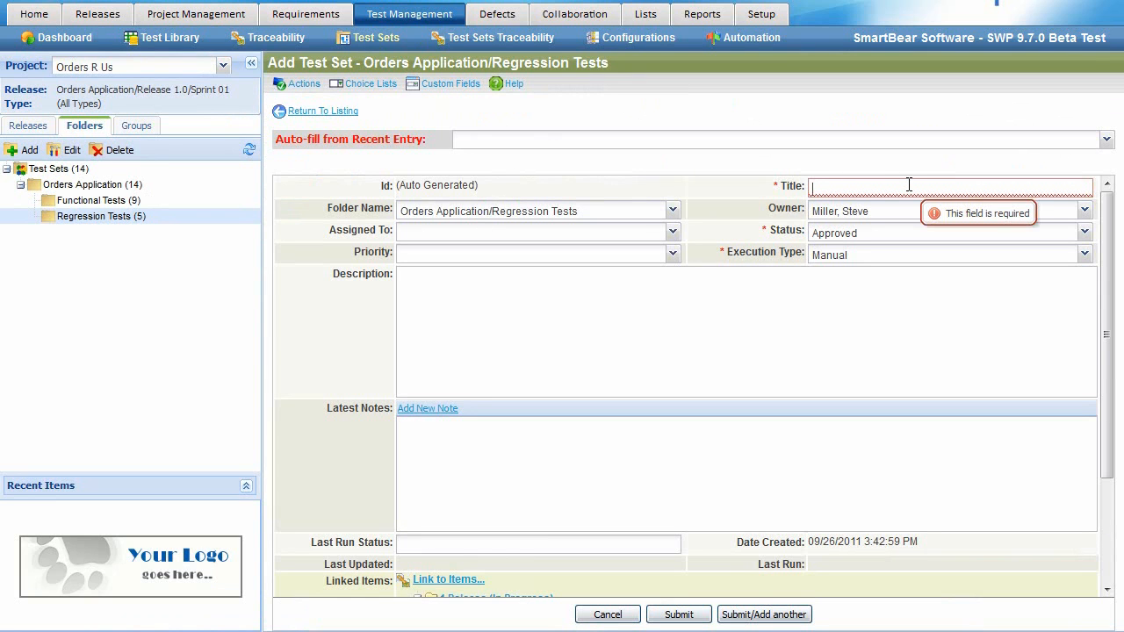
pyautogui.write('Test Purge Process')
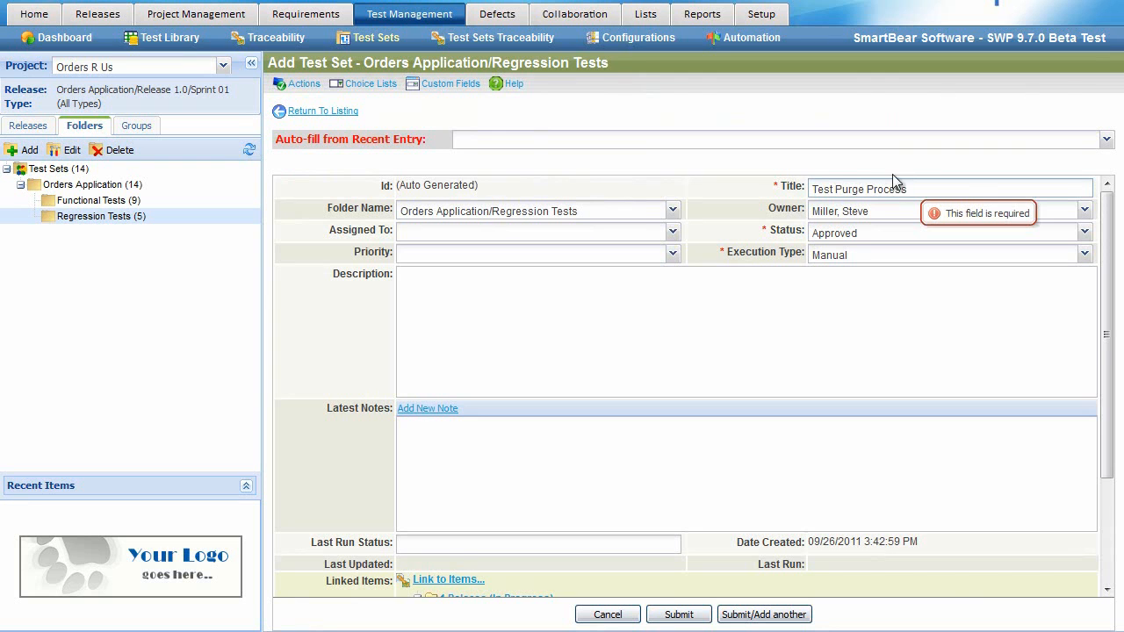
# Assign the test set to the tester responsible for the purge tests and set its priority to 1-High.
pyautogui.click(559, 235)
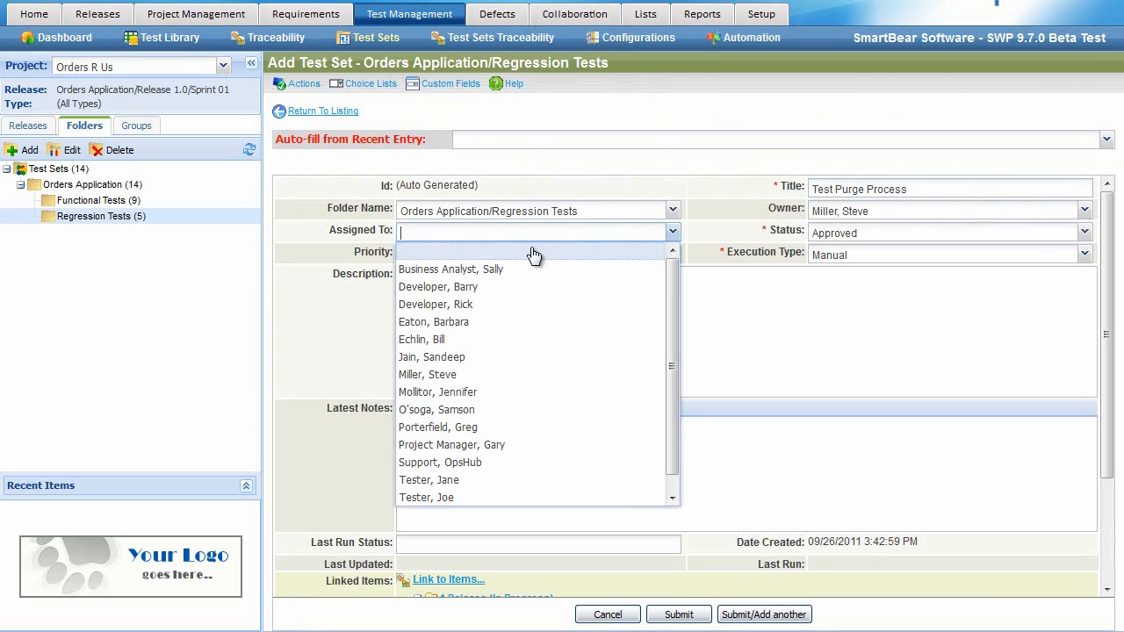
pyautogui.click(484, 480)
pyautogui.click(661, 252)
pyautogui.click(469, 289)
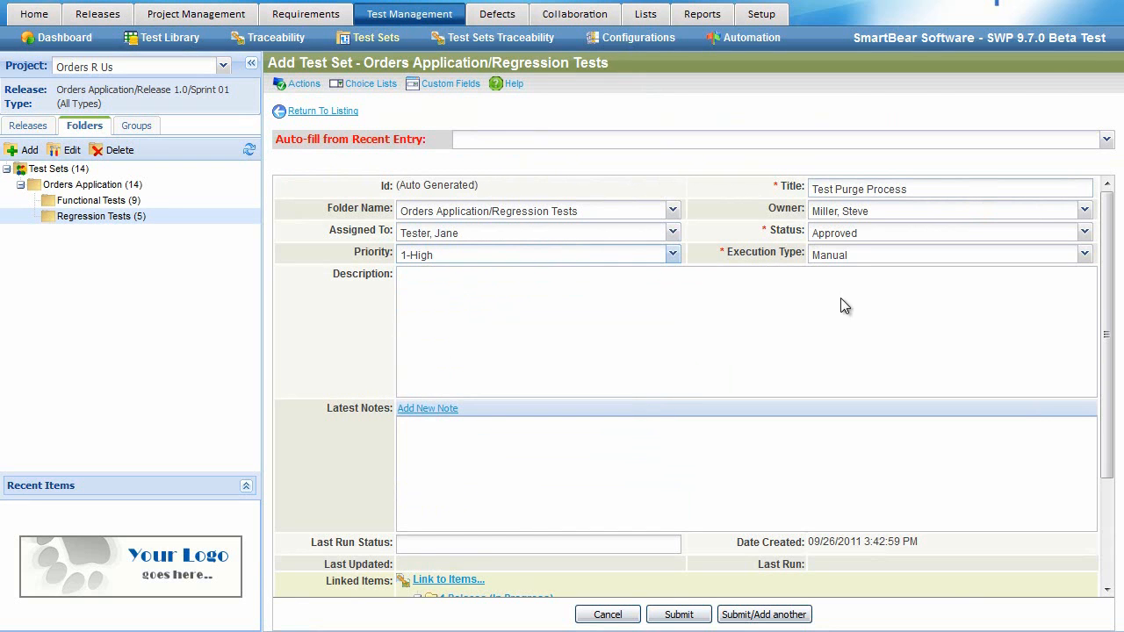
# Enter "Test Purge process for 1, 20 and 25 years" as the test set's description.
pyautogui.click(593, 321)
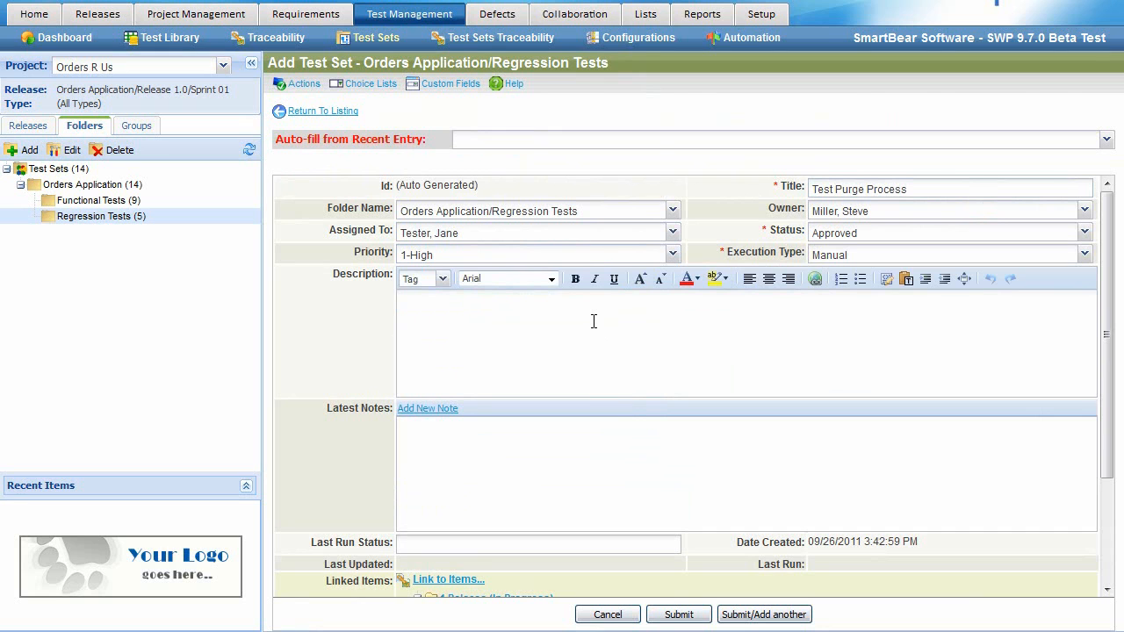
pyautogui.write('Test Purge process for 1, 20 and ')
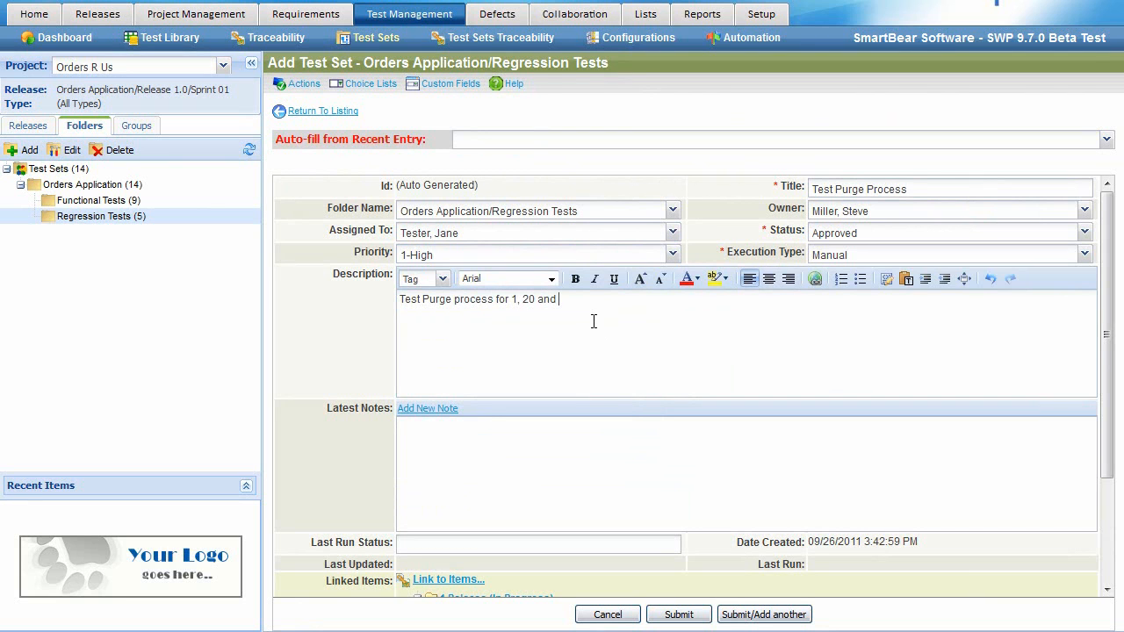
pyautogui.write('25 years')
# Link the Windows XP / IE 8 and Windows XP / IE 9 configurations to the test set and submit it.
pyautogui.scroll(-1, 345, 387)
pyautogui.scroll(-3, 346, 389)
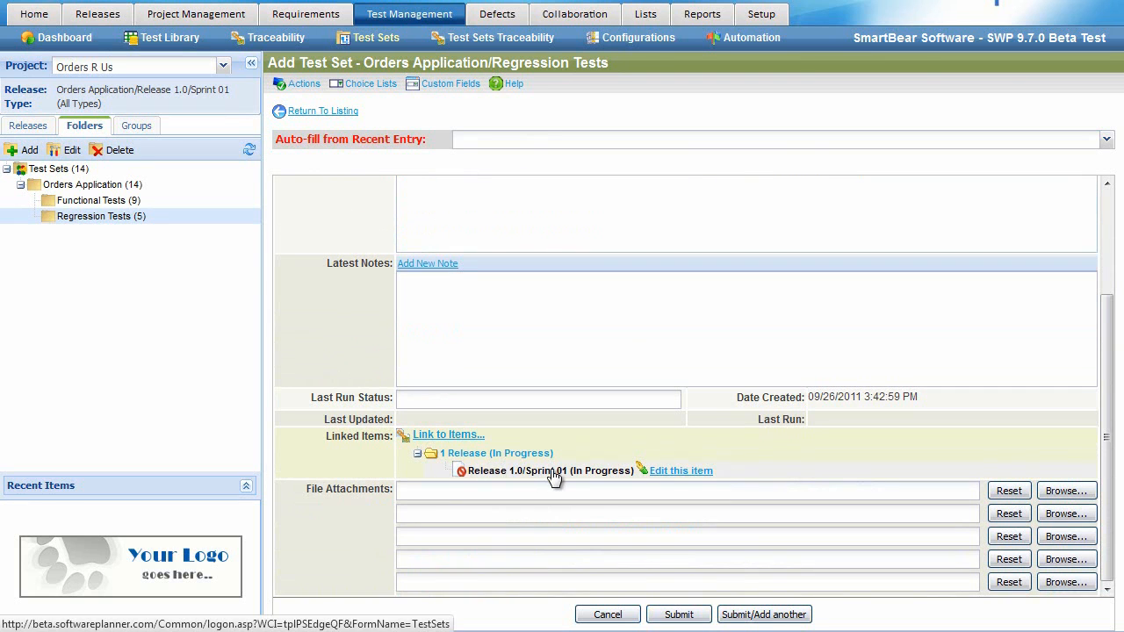
pyautogui.click(463, 436)
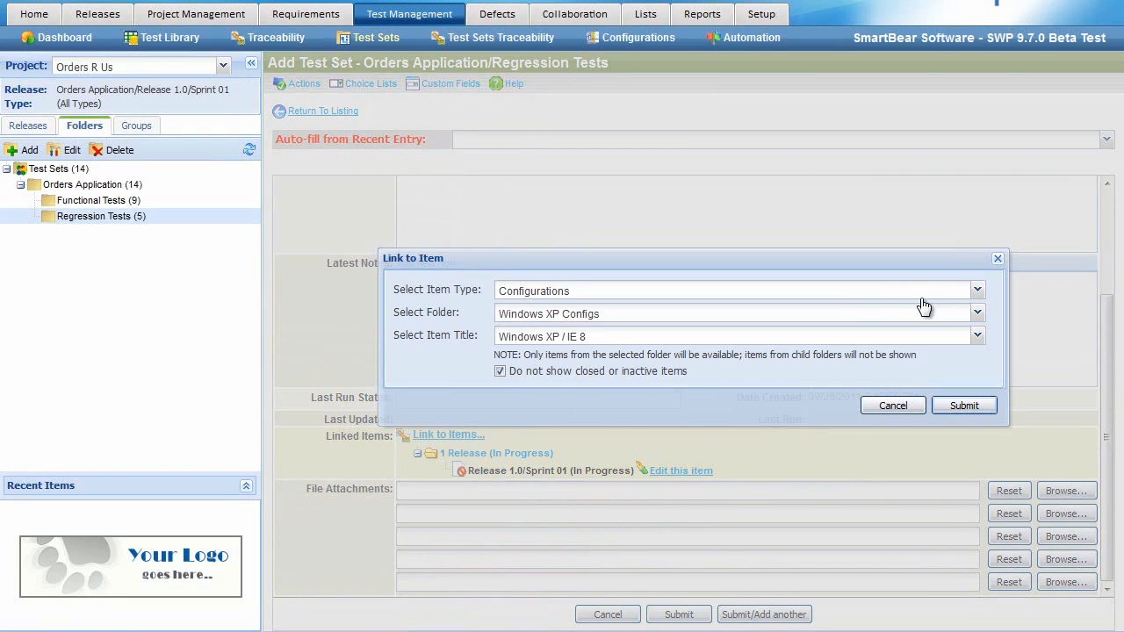
pyautogui.click(977, 341)
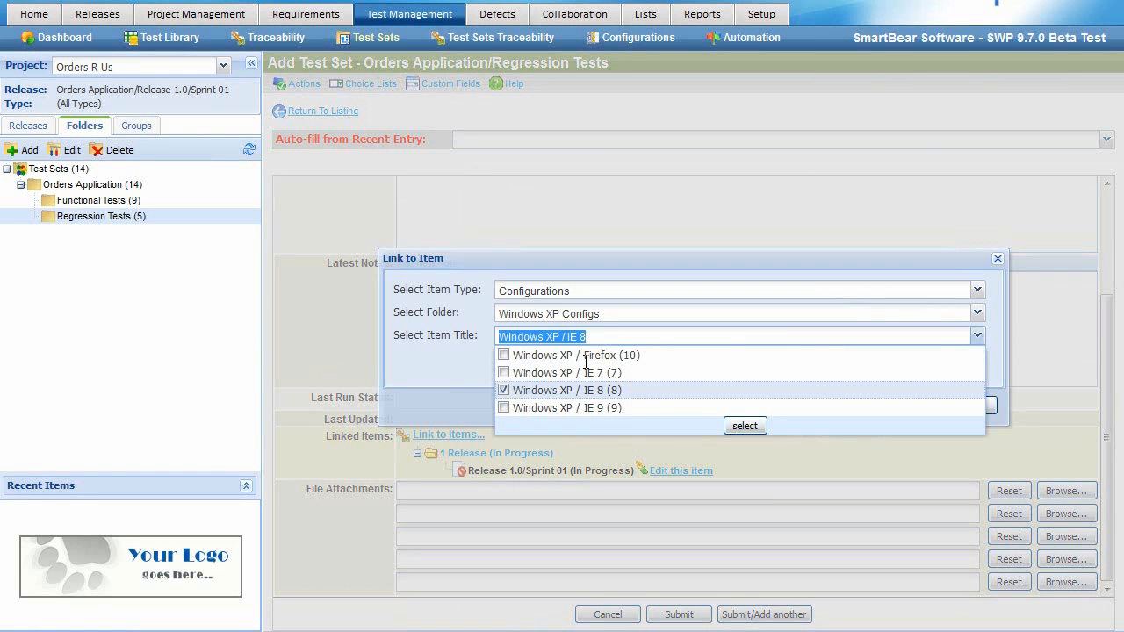
pyautogui.click(503, 409)
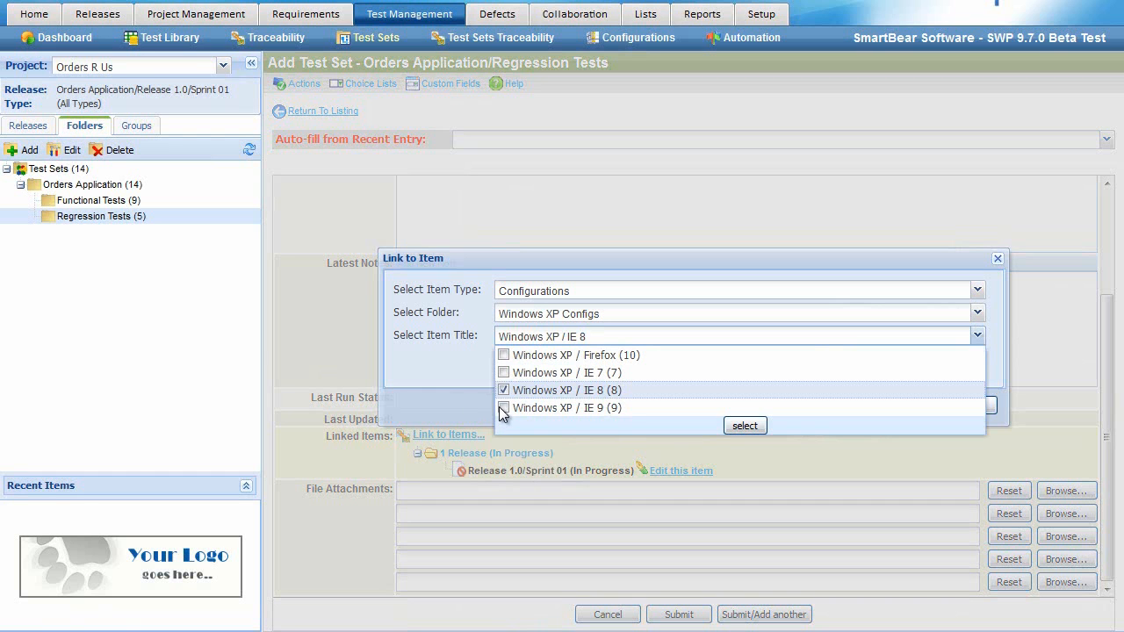
pyautogui.click(744, 425)
pyautogui.click(956, 405)
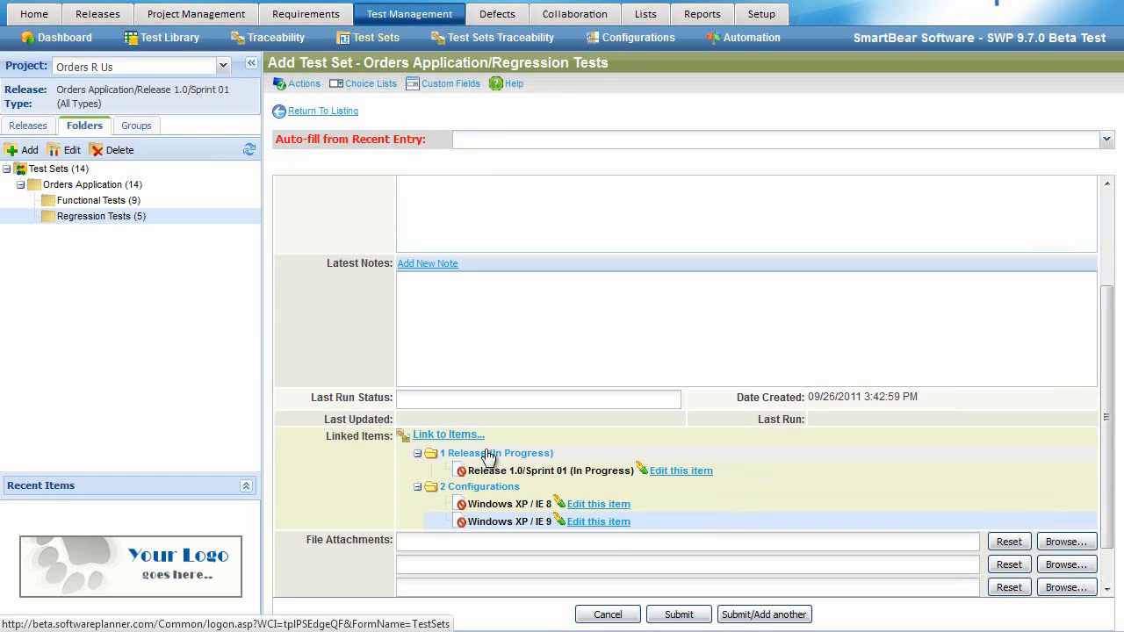
pyautogui.click(678, 614)
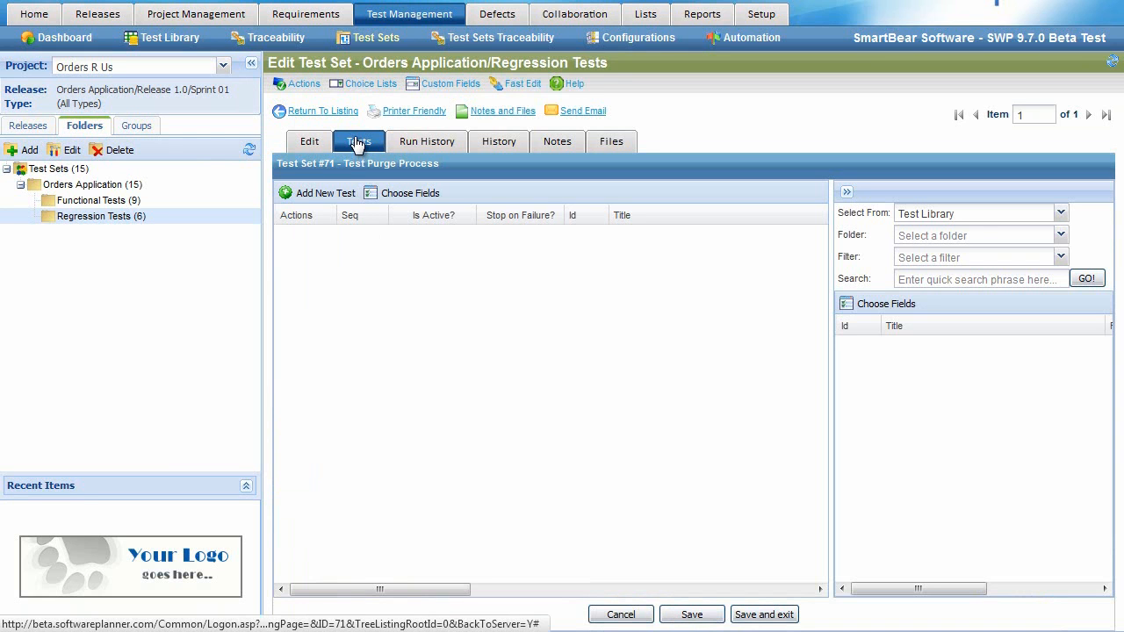
# Add the 10-, 25- and 20-year purge tests from the test library's Orders Application batch processing folder to the test set.
pyautogui.click(1060, 215)
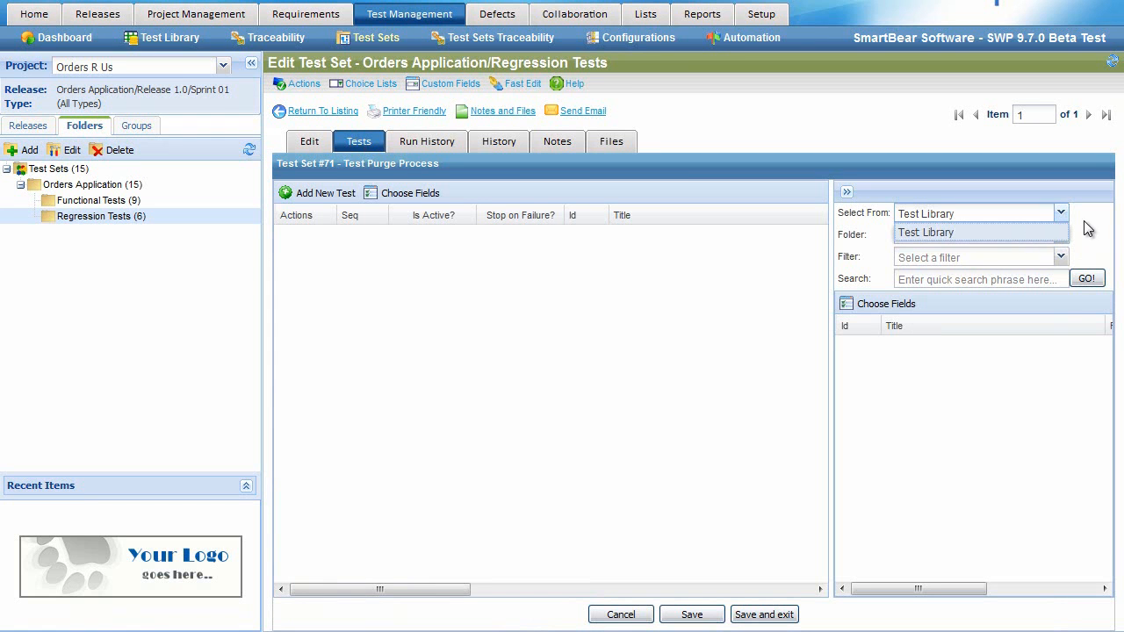
pyautogui.click(1059, 231)
pyautogui.click(1060, 234)
pyautogui.click(988, 296)
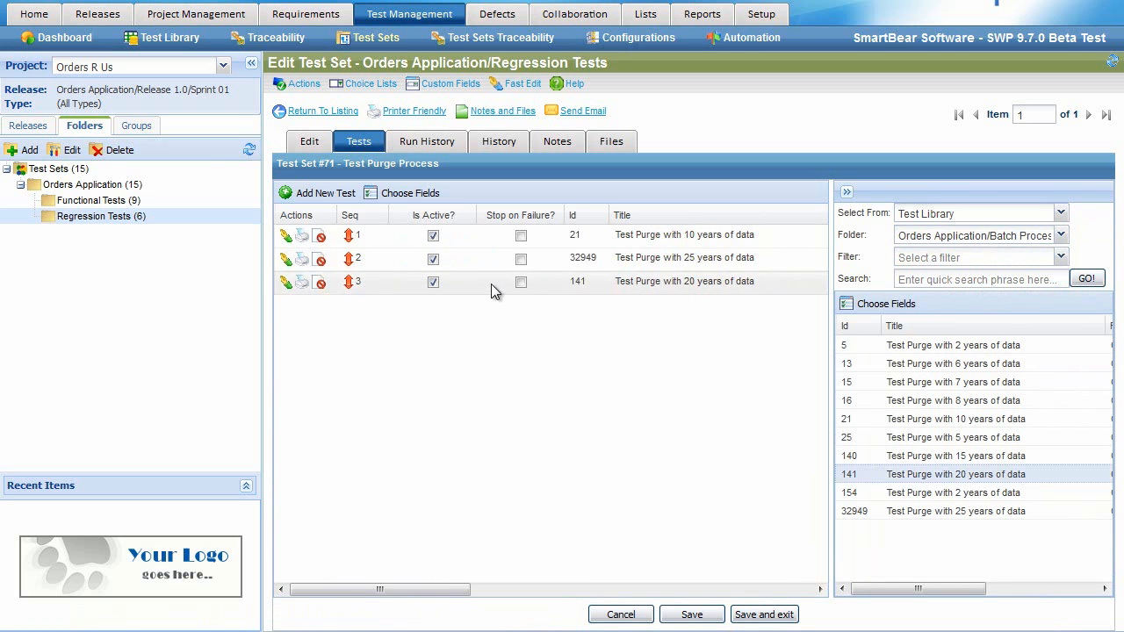
# Move the 25-year test below the 20-year test, set the 20-year test to stop on failure, and save the changes.
pyautogui.moveTo(349, 258); pyautogui.dragTo(352, 290)
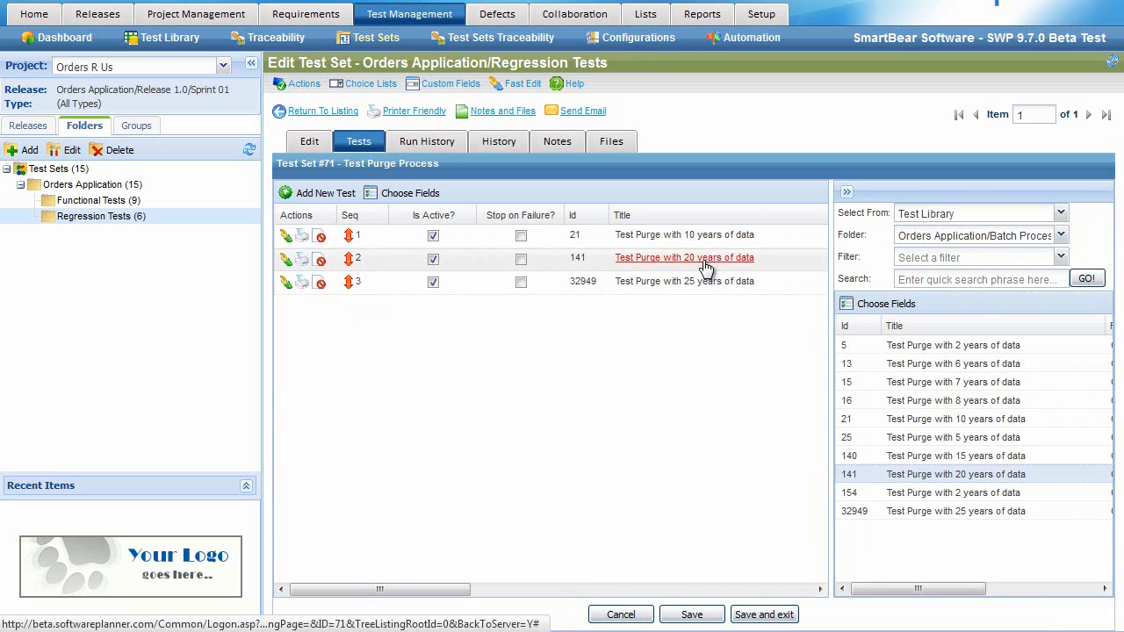
pyautogui.click(520, 259)
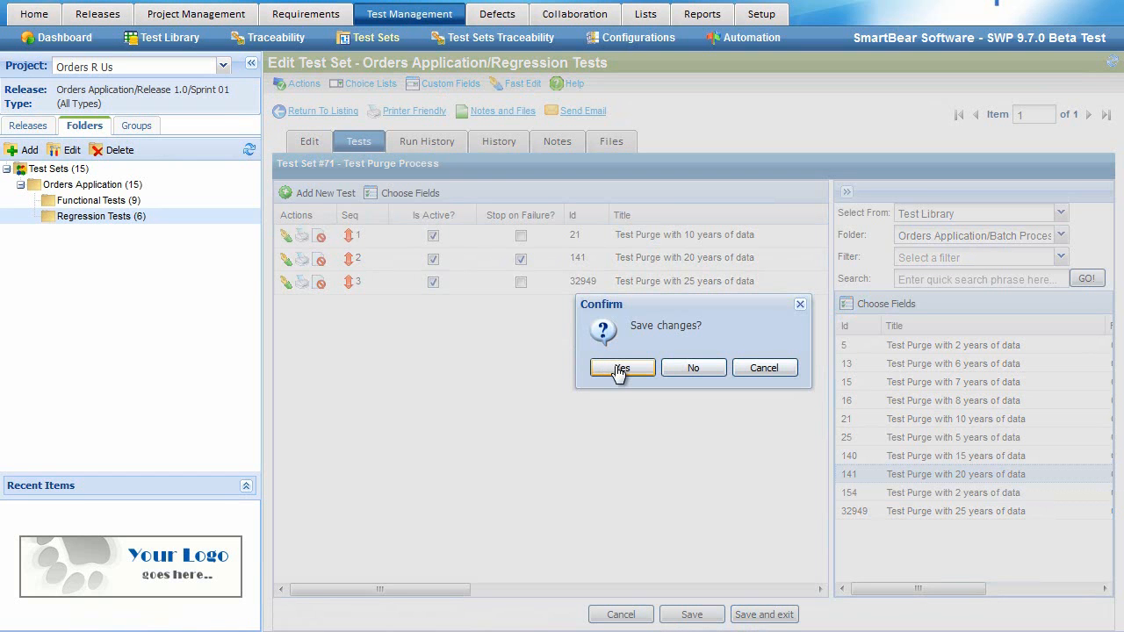
pyautogui.click(619, 368)
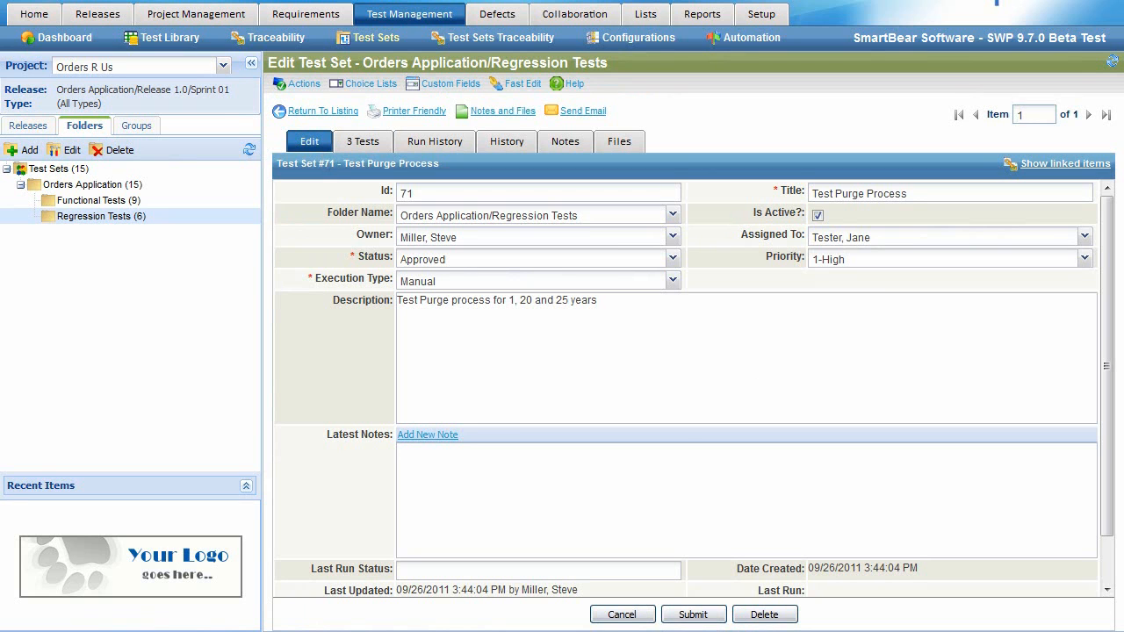
# Correct the description to "Test Purge process for 10, 20 and 25 years" and submit the test set.
pyautogui.click(526, 299)
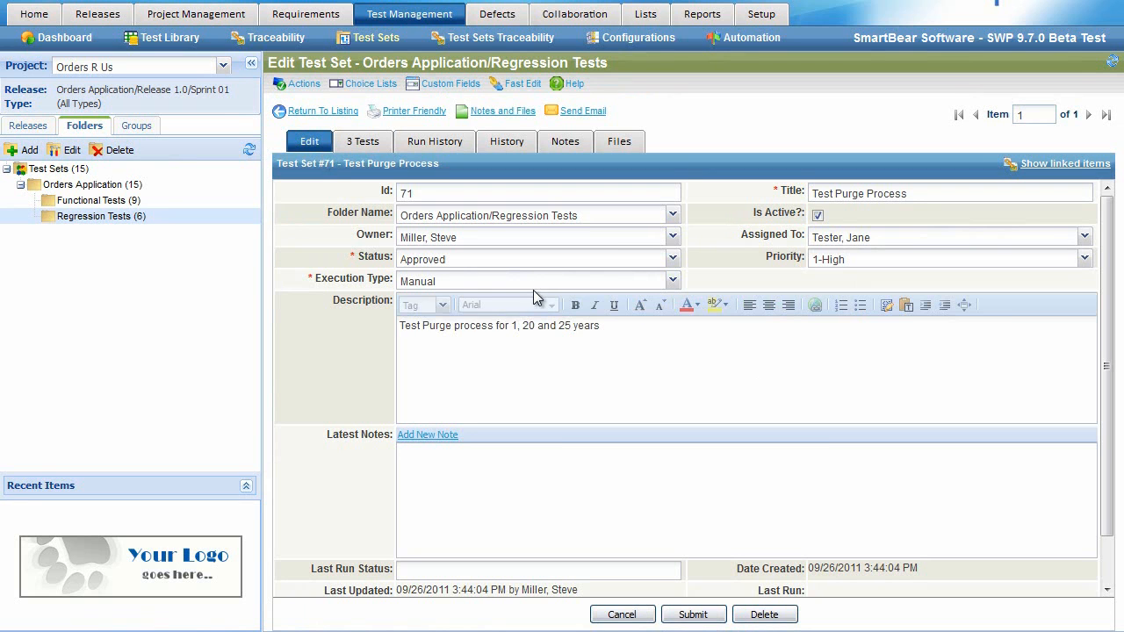
pyautogui.click(518, 326)
pyautogui.write('0')
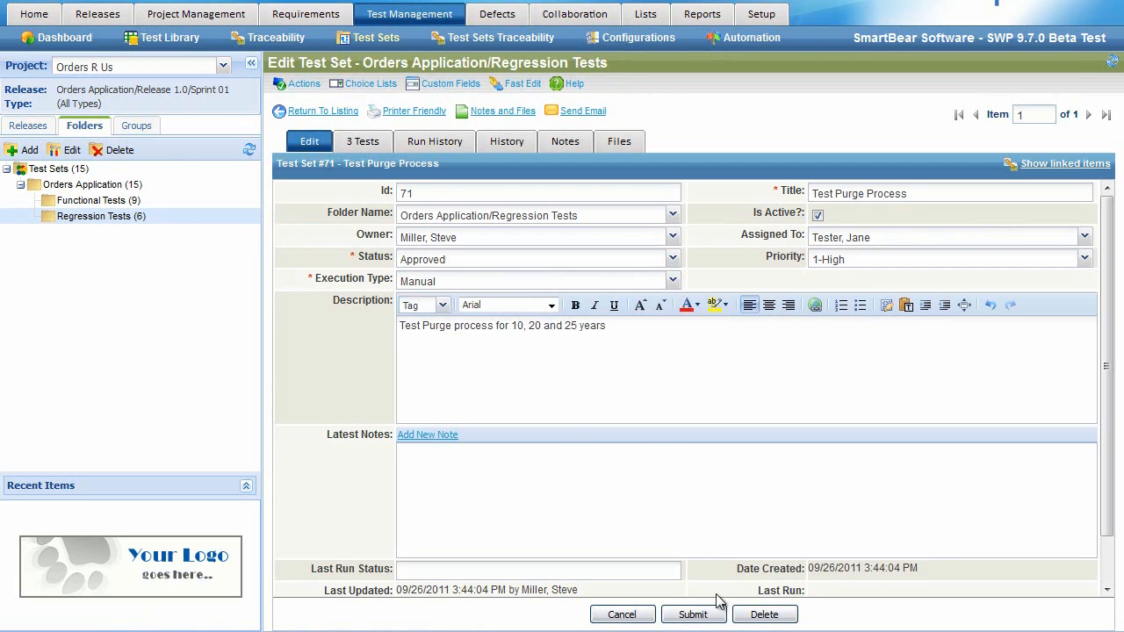
pyautogui.click(693, 615)
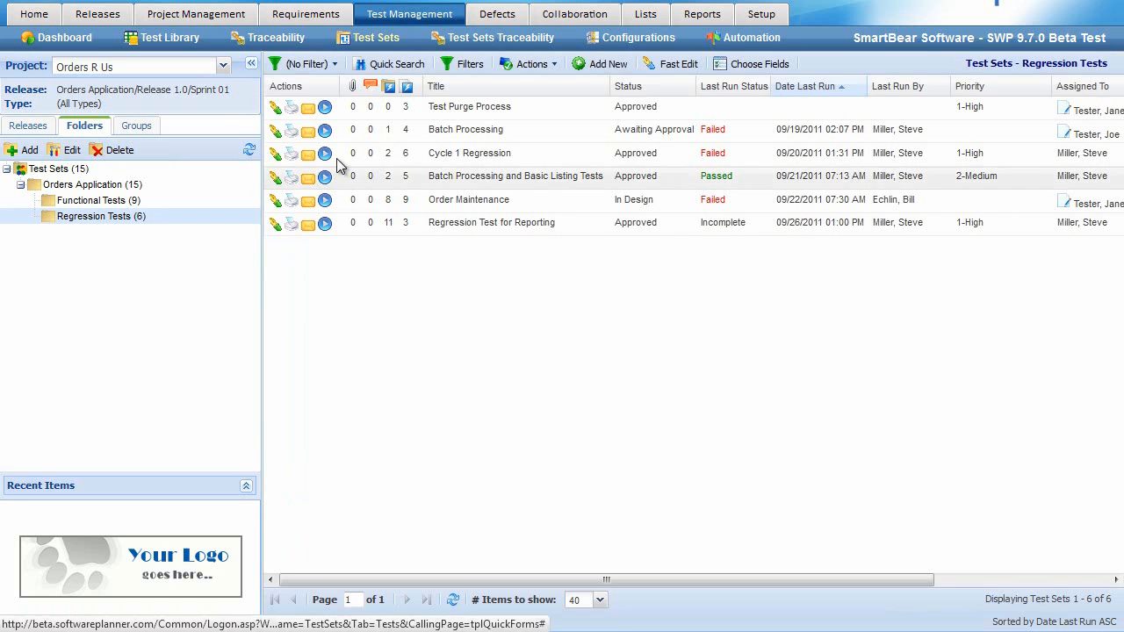
# Start a run of Test Purge Process with the Windows XP / IE 9 configuration, and narrow the Test Runner window.
pyautogui.click(325, 107)
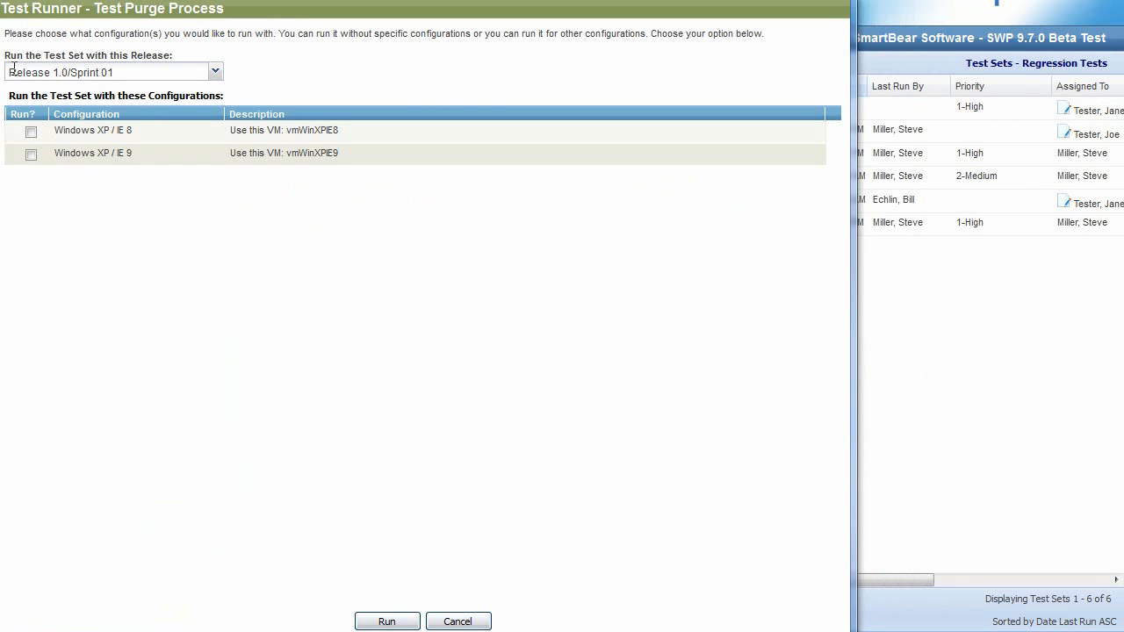
pyautogui.click(31, 155)
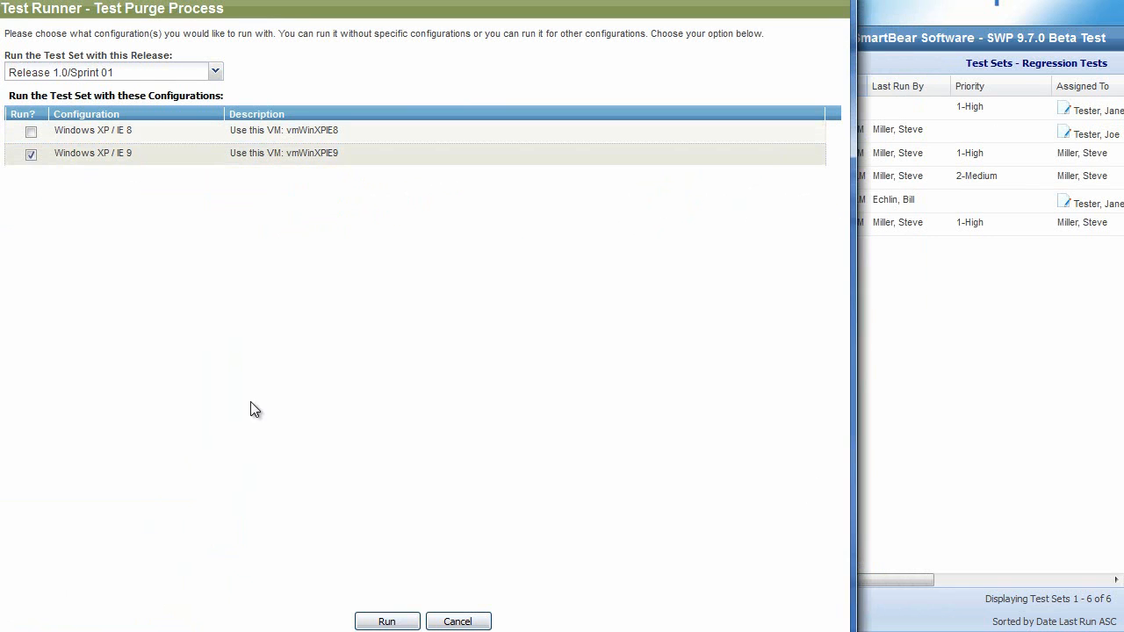
pyautogui.click(401, 622)
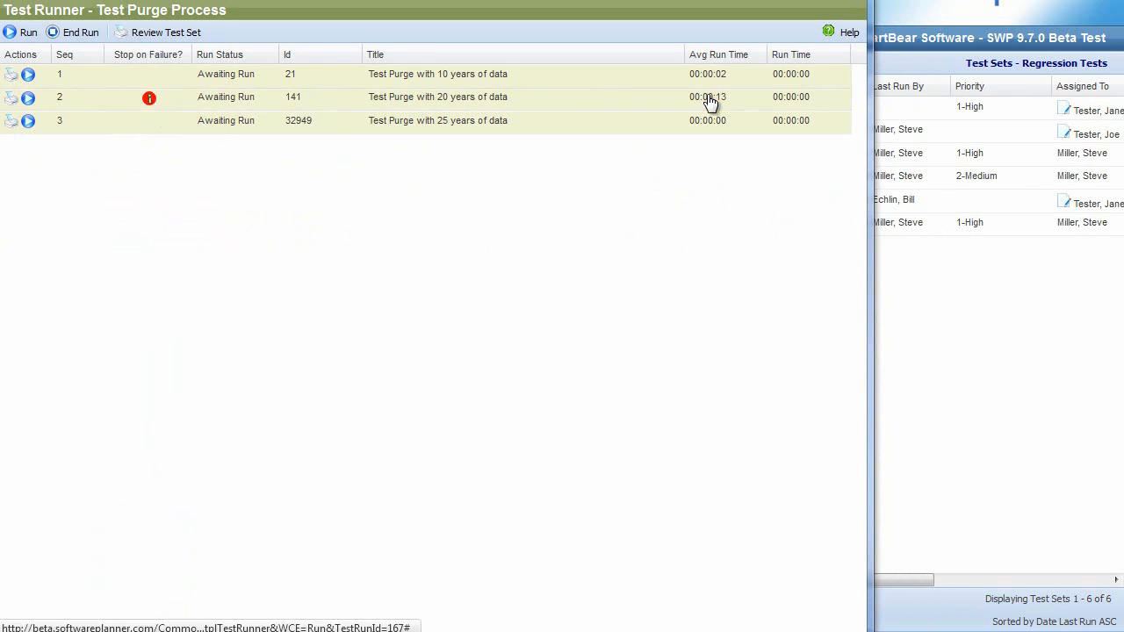
pyautogui.moveTo(866, 128); pyautogui.dragTo(692, 131)
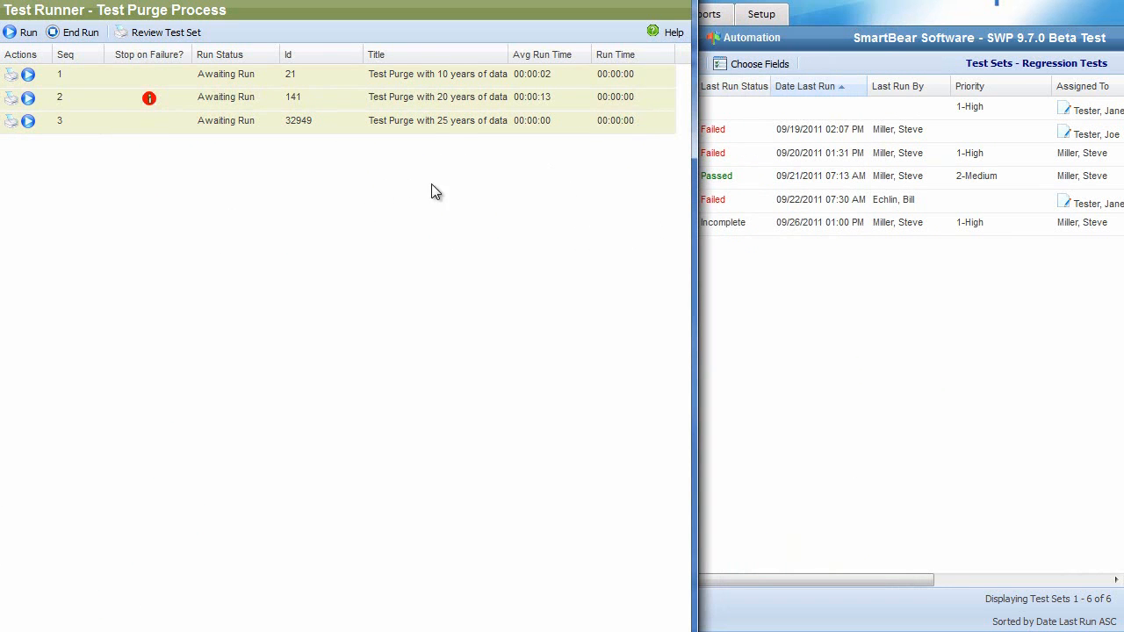
pyautogui.click(29, 34)
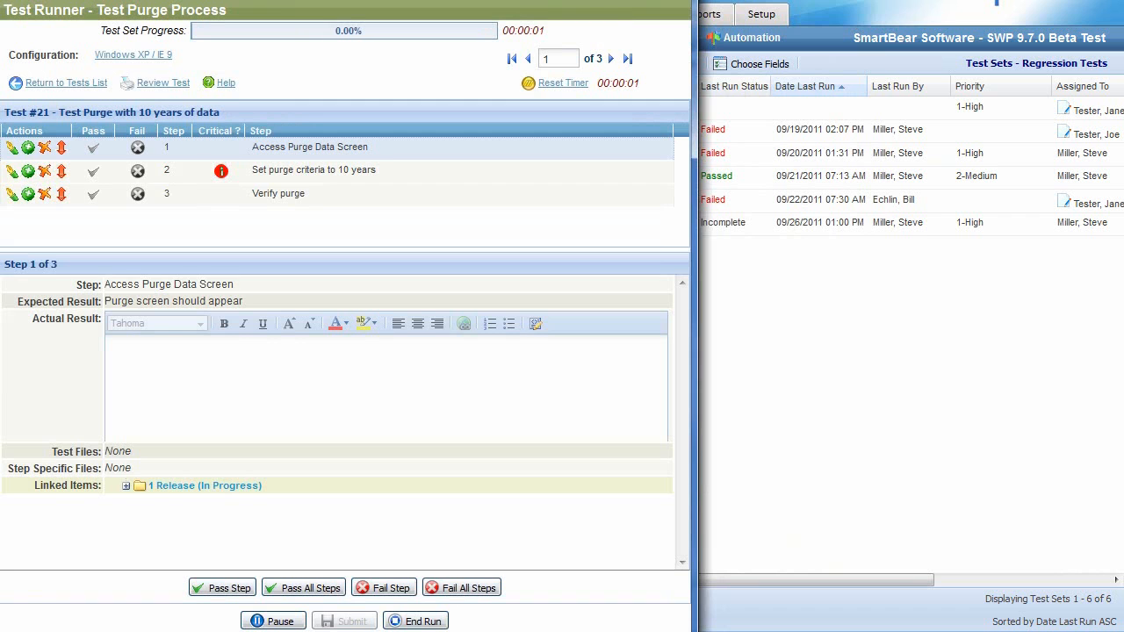
# Pass all three steps of both the 10-year and the 20-year purge tests, submitting each test.
pyautogui.click(92, 147)
pyautogui.click(92, 170)
pyautogui.click(93, 193)
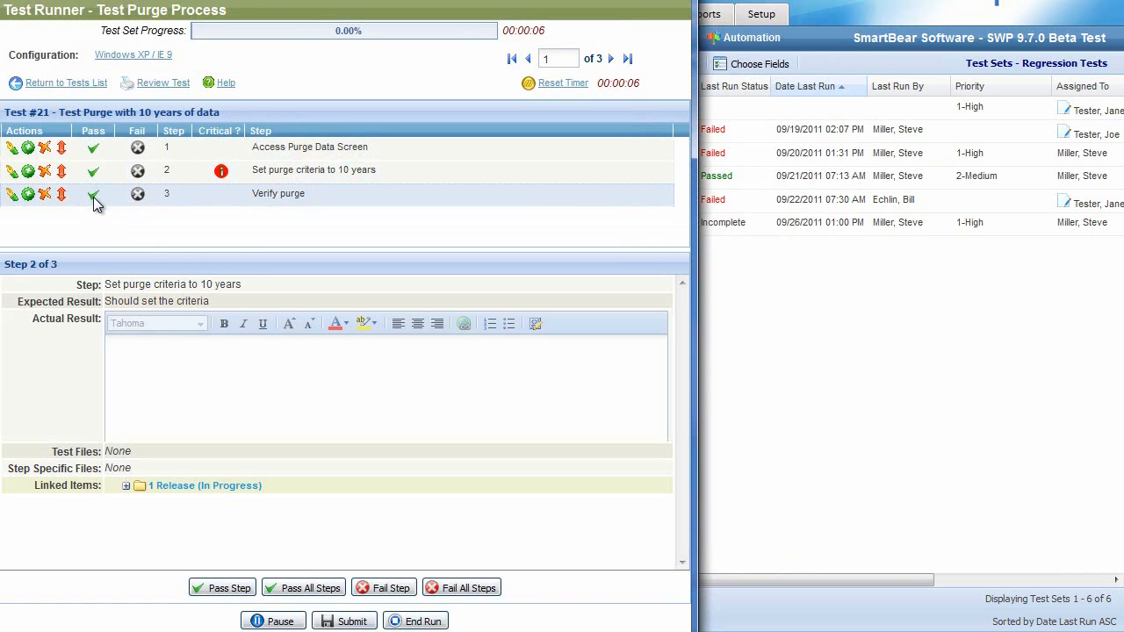
pyautogui.click(360, 621)
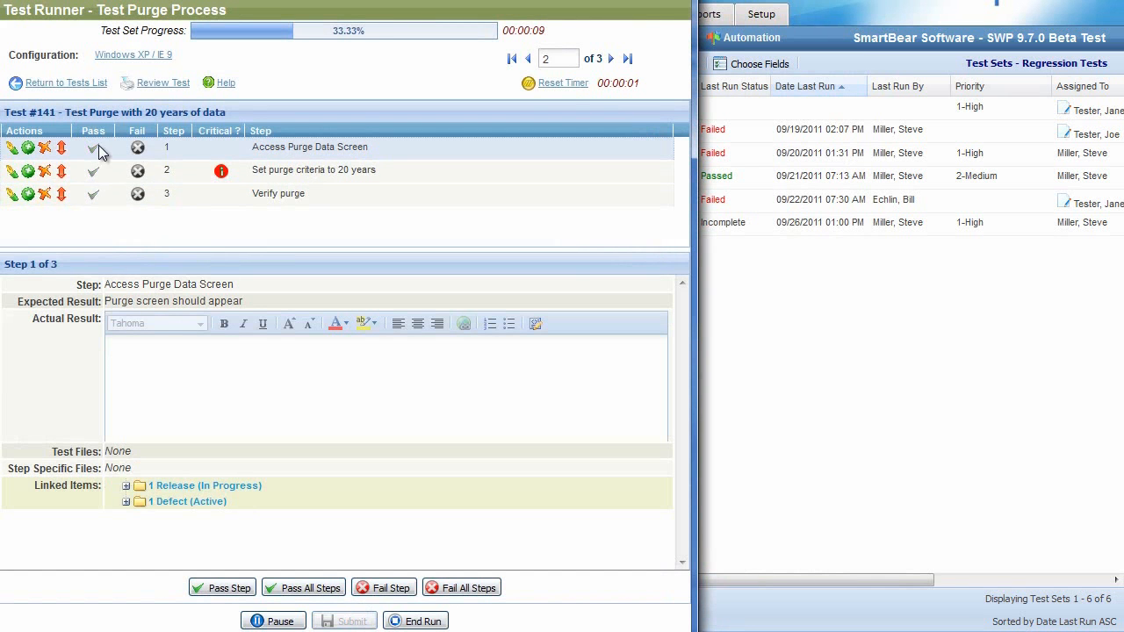
pyautogui.click(315, 590)
pyautogui.click(360, 622)
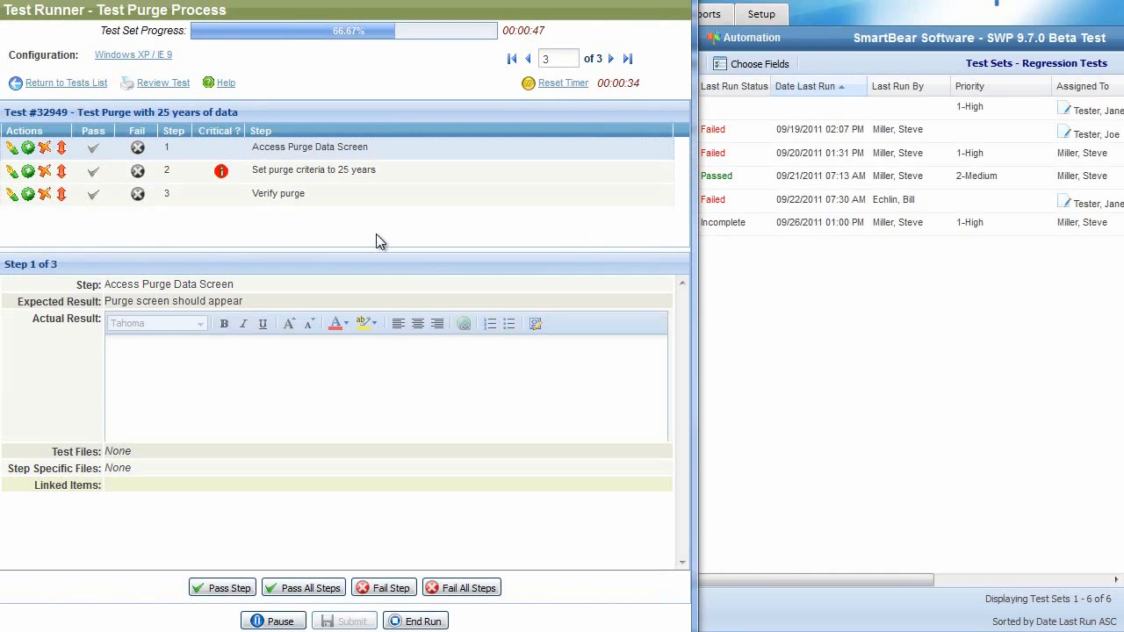
# Fail the "Verify purge" step of the 25-year test and start its actual result entry.
pyautogui.click(138, 196)
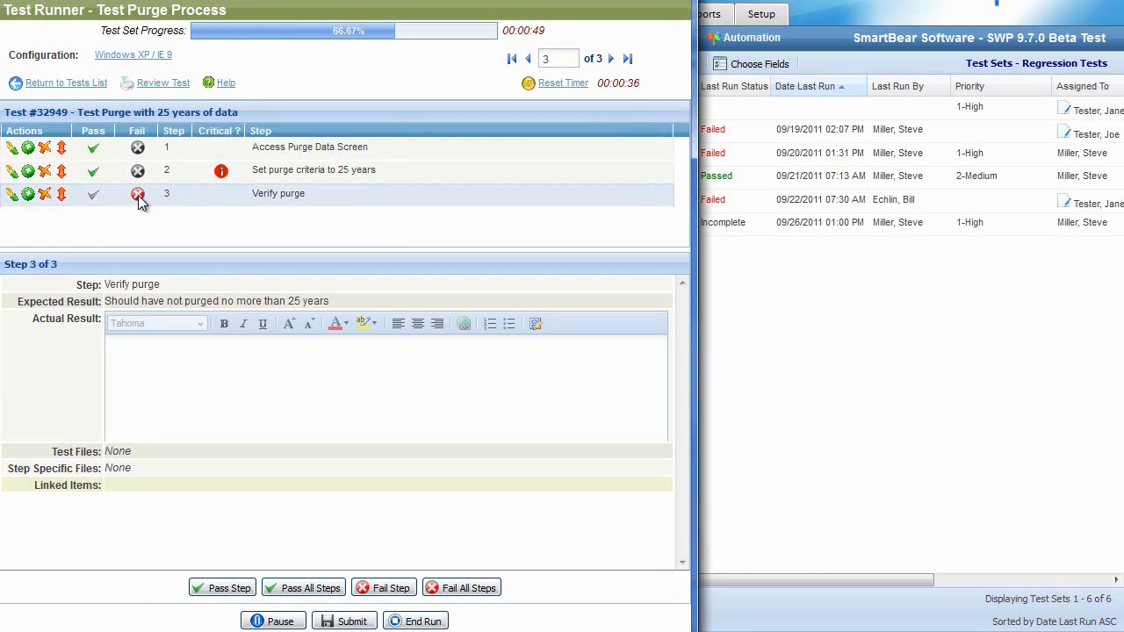
pyautogui.click(211, 374)
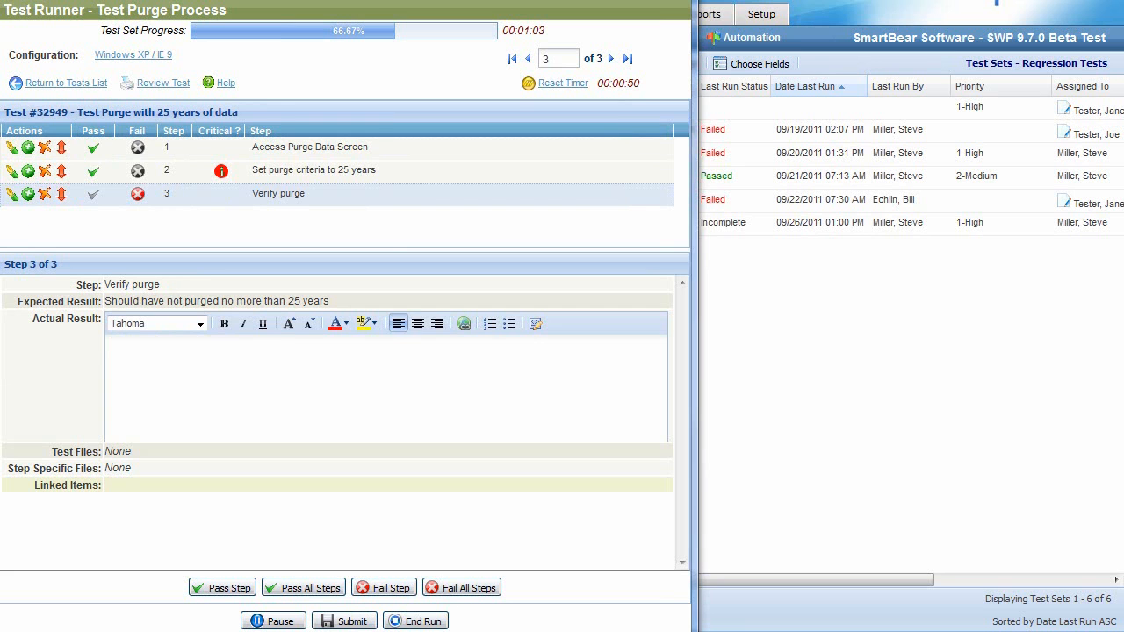
# Arrange the Orders application window, frame it as the Jing capture area, and start a video recording.
pyautogui.moveTo(850, 472); pyautogui.dragTo(1088, 564)
pyautogui.moveTo(915, 140); pyautogui.dragTo(752, 77)
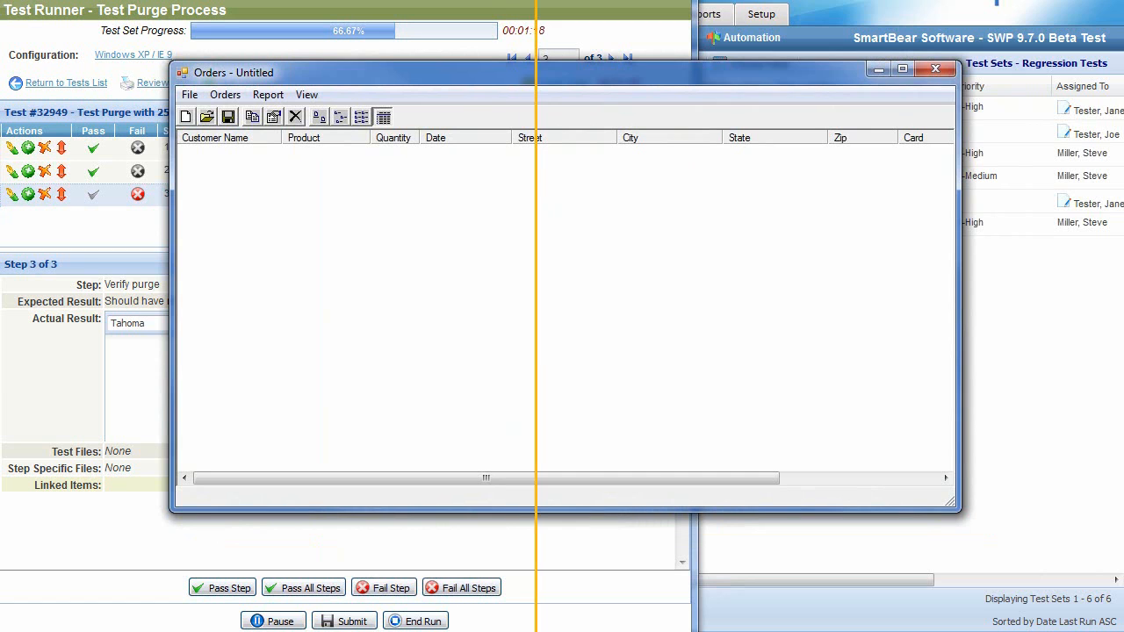
pyautogui.moveTo(174, 61); pyautogui.dragTo(953, 508)
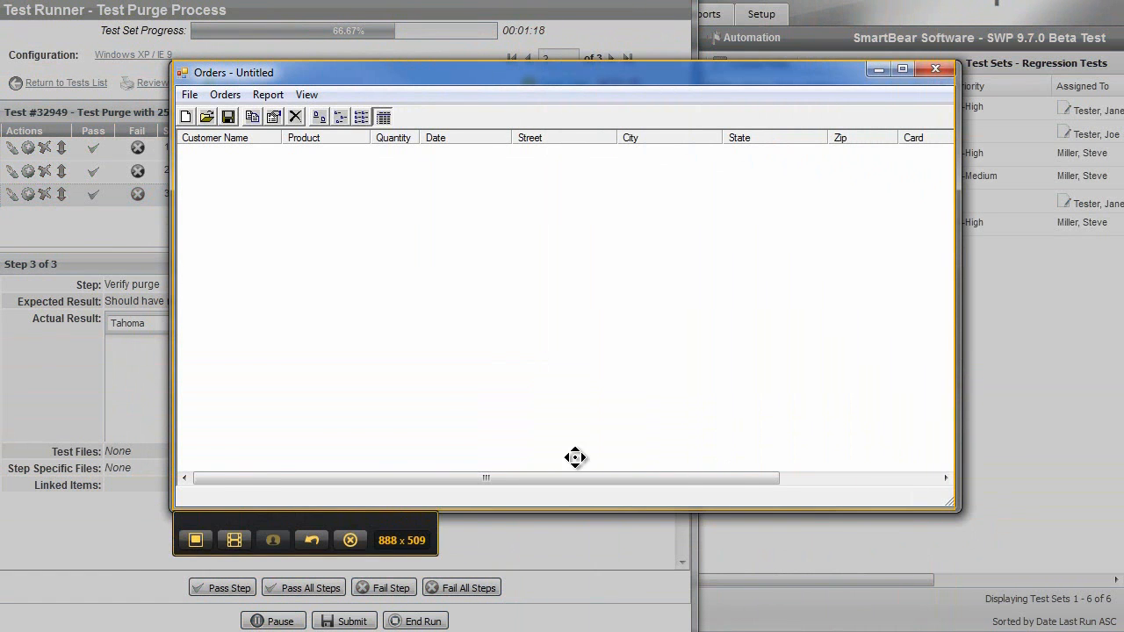
pyautogui.click(236, 540)
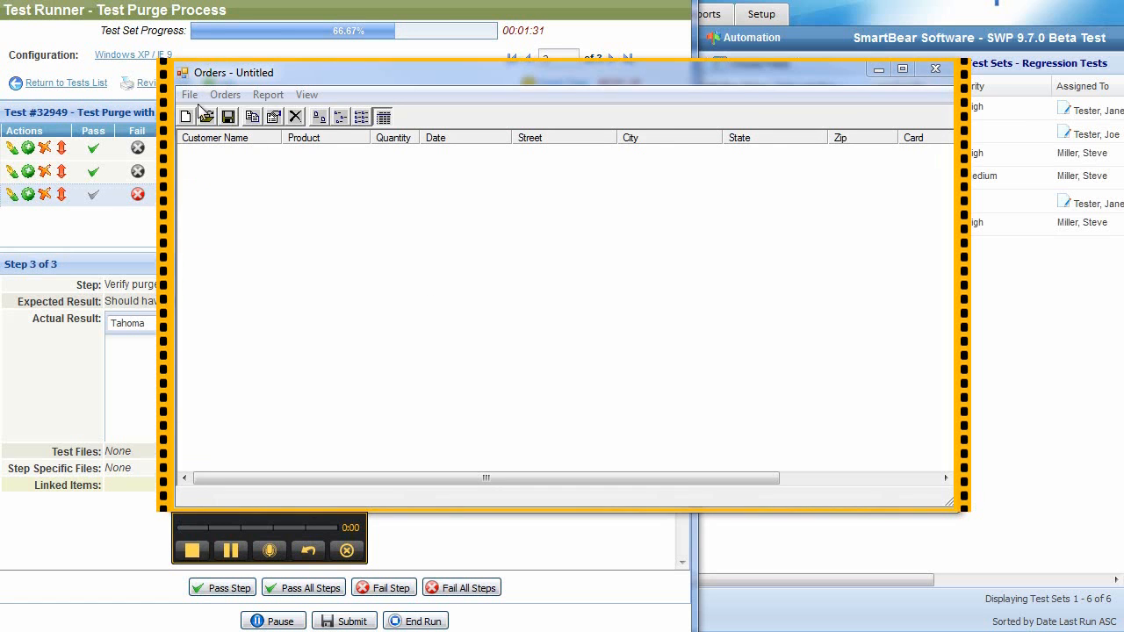
# Open MyTable.tbl in the Orders application and show the available order commands for the recording.
pyautogui.click(190, 94)
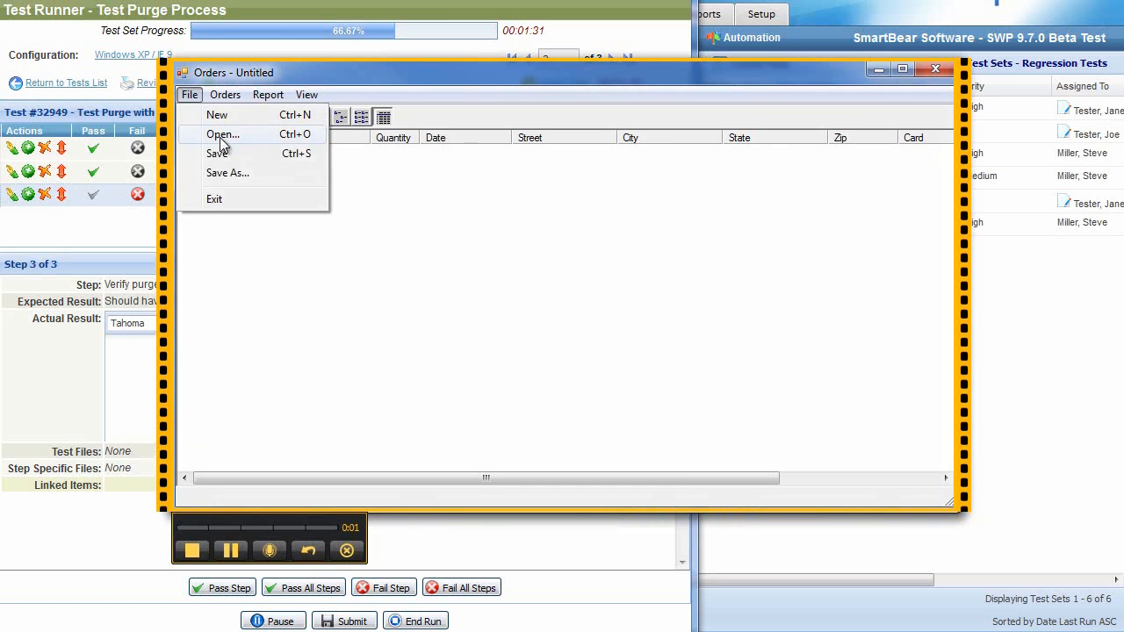
pyautogui.click(230, 138)
pyautogui.doubleClick(520, 242)
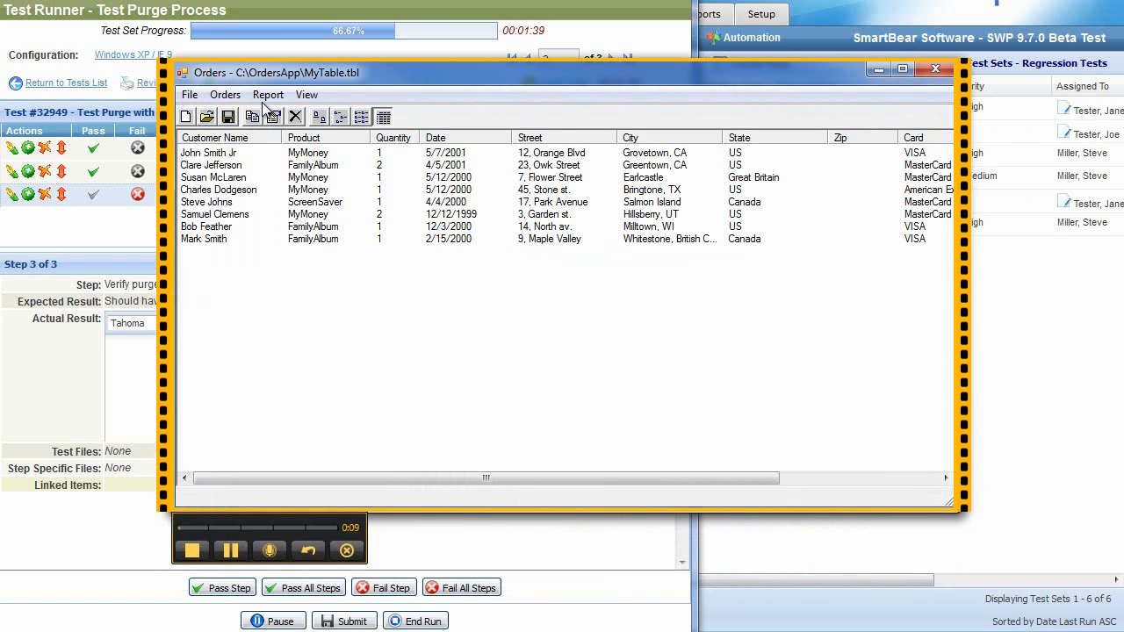
pyautogui.click(226, 97)
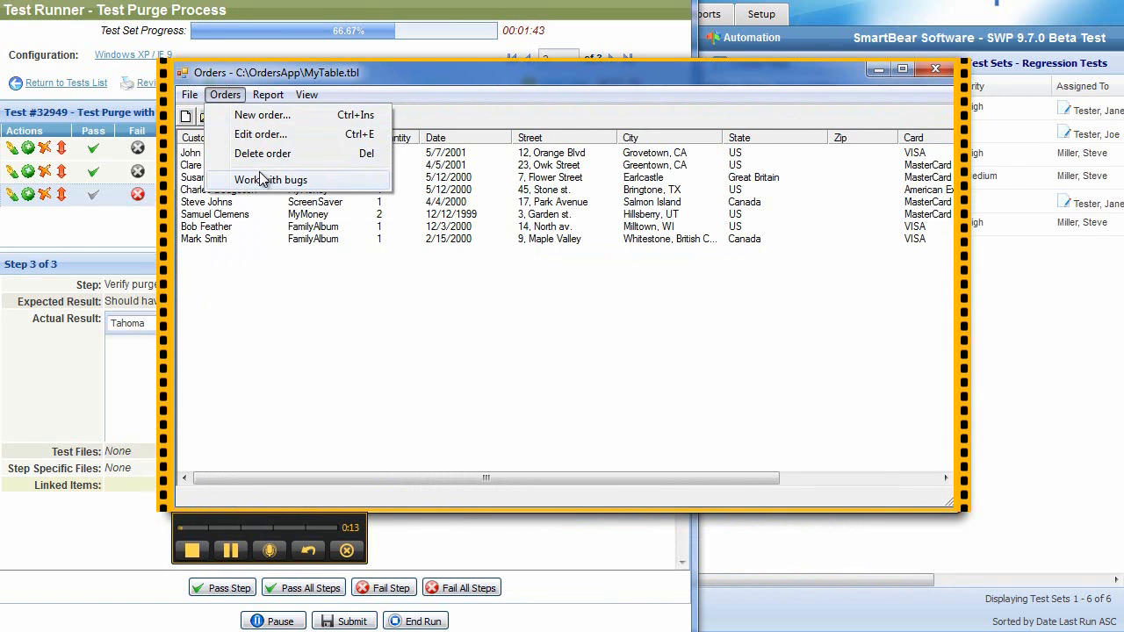
pyautogui.click(262, 239)
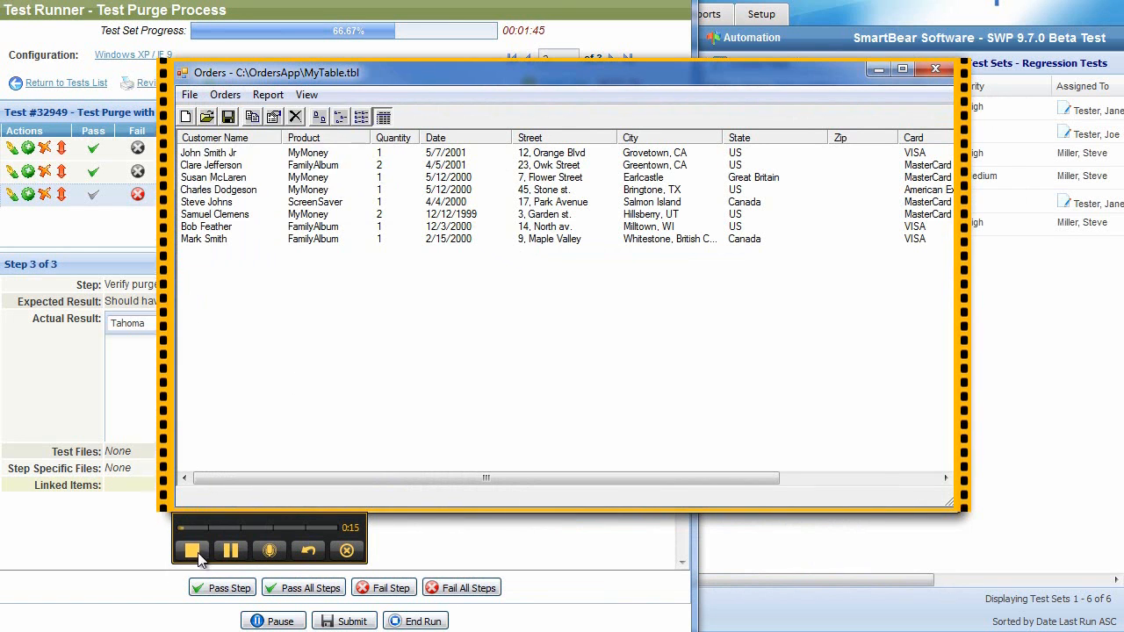
# Stop the video recording and upload the capture by FTP.
pyautogui.click(195, 551)
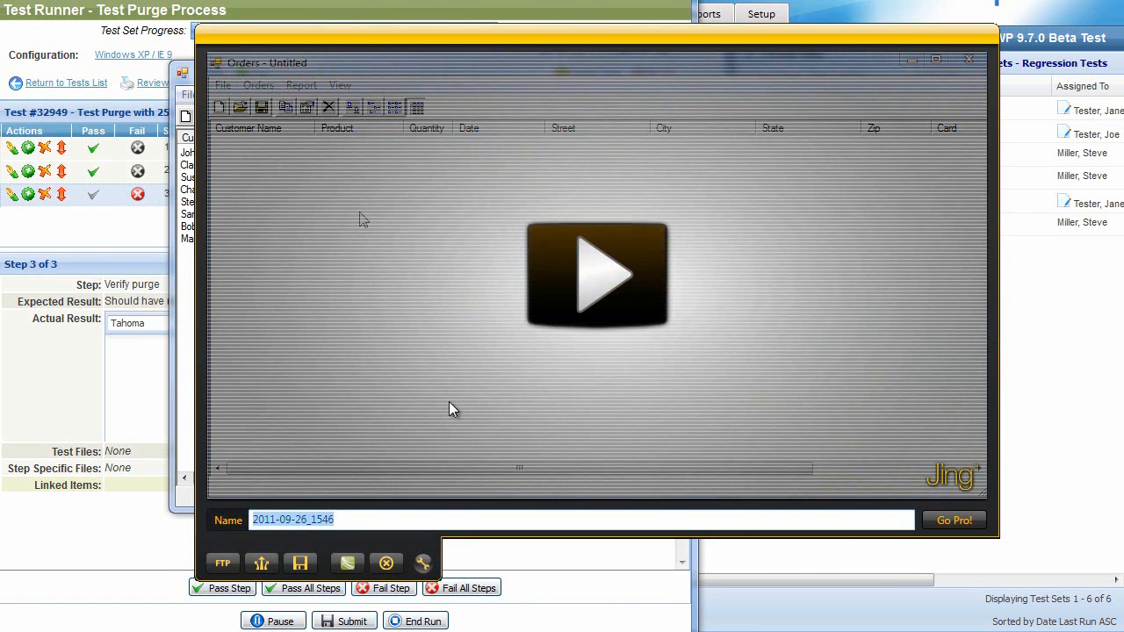
pyautogui.click(224, 566)
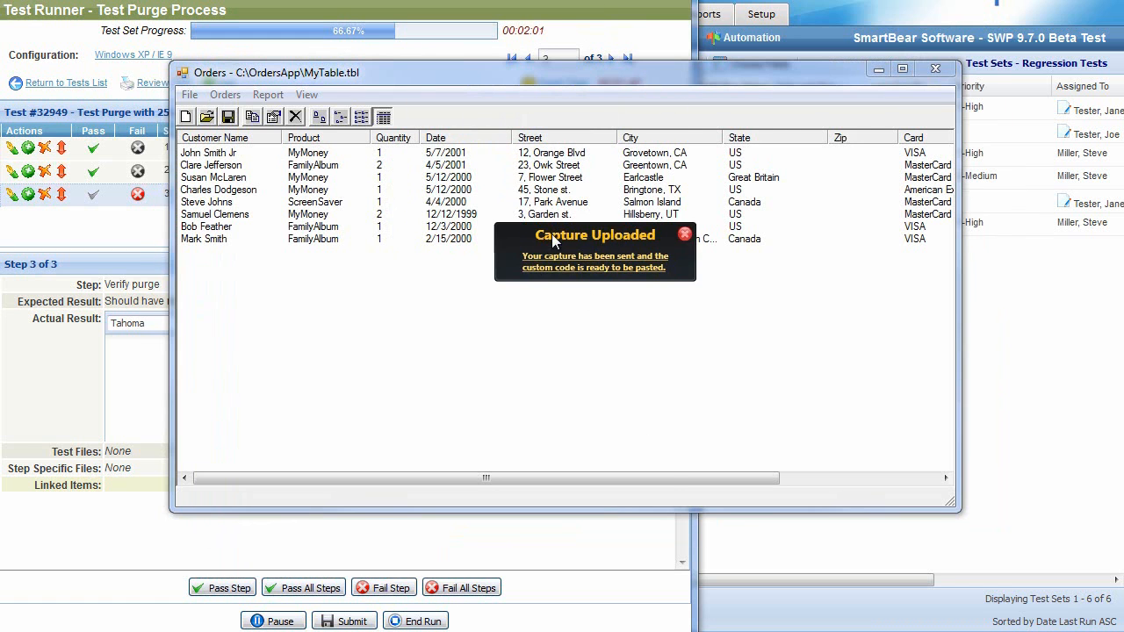
# Return to the Test Runner, enter the actual result "See this movie:" followed by the uploaded capture's link, and submit the failed test.
pyautogui.click(685, 237)
pyautogui.hotkey('alt', 'Tab')
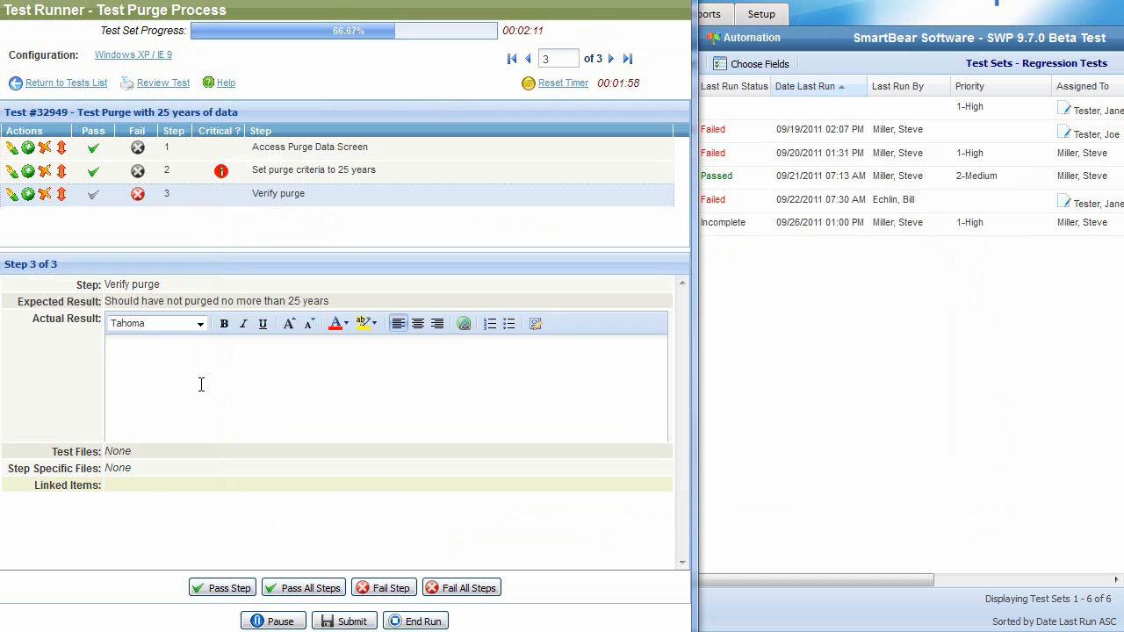
pyautogui.click(201, 385)
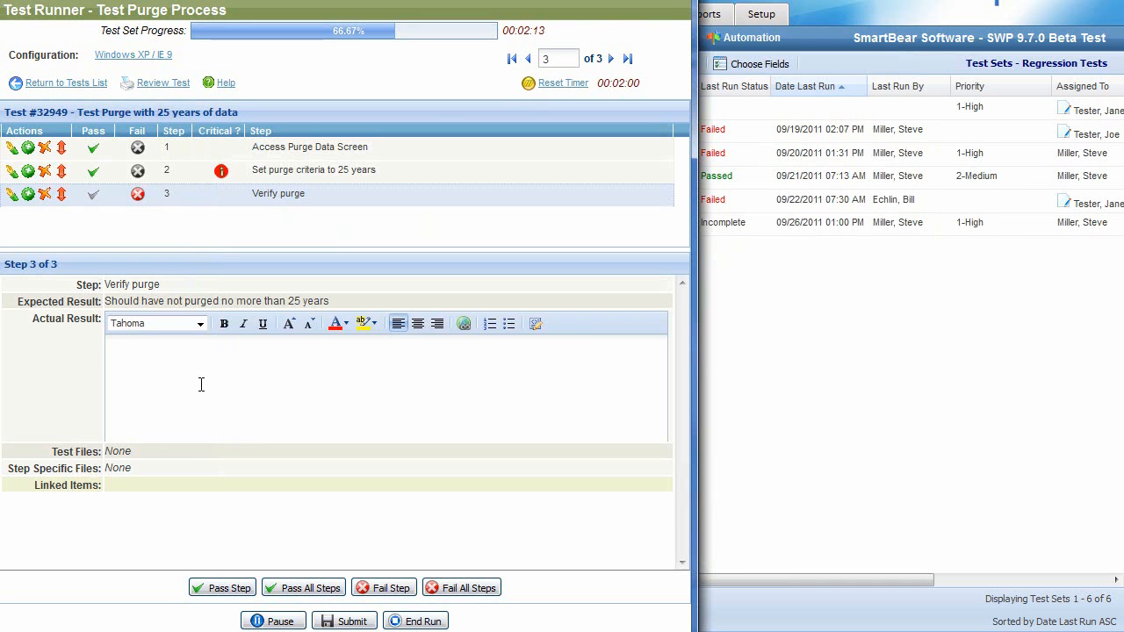
pyautogui.write('See this movie:')
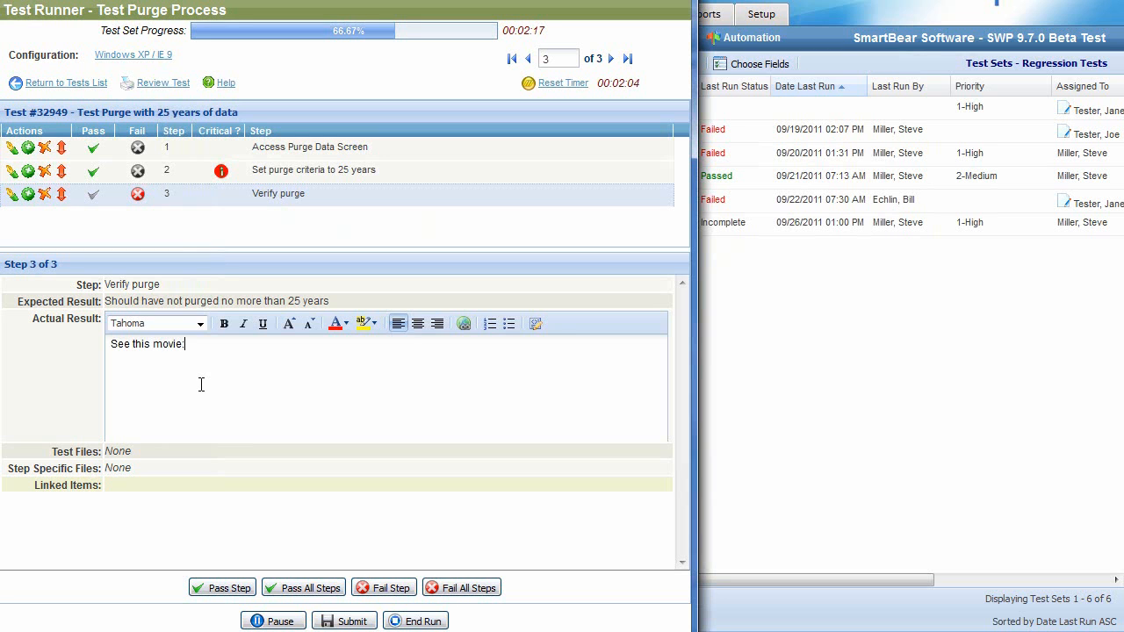
pyautogui.rightClick(210, 344)
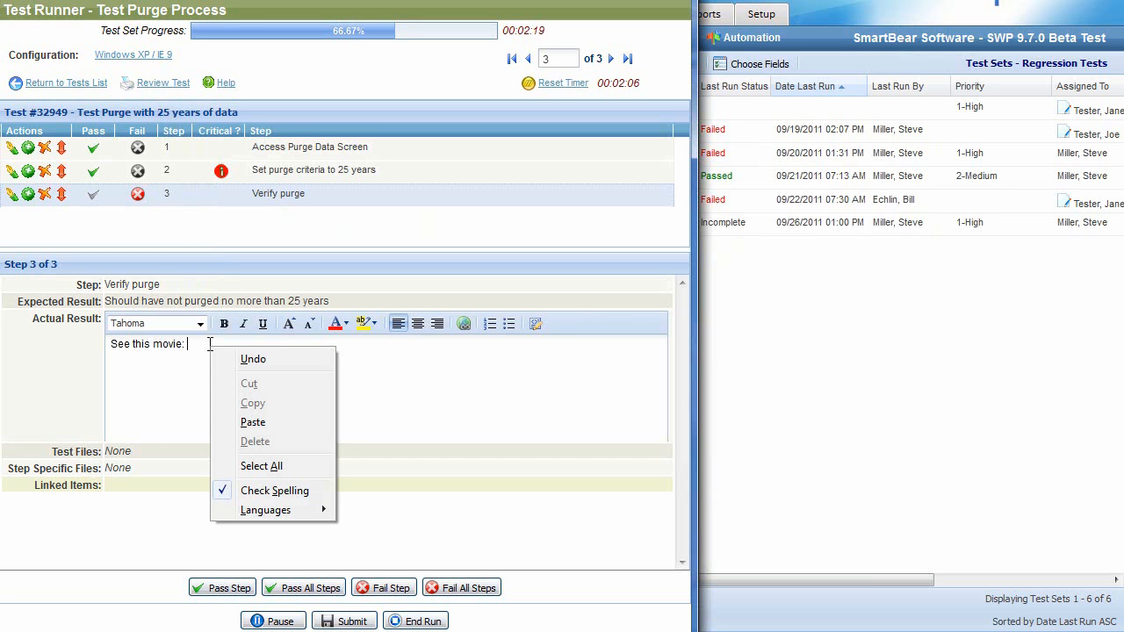
pyautogui.click(267, 421)
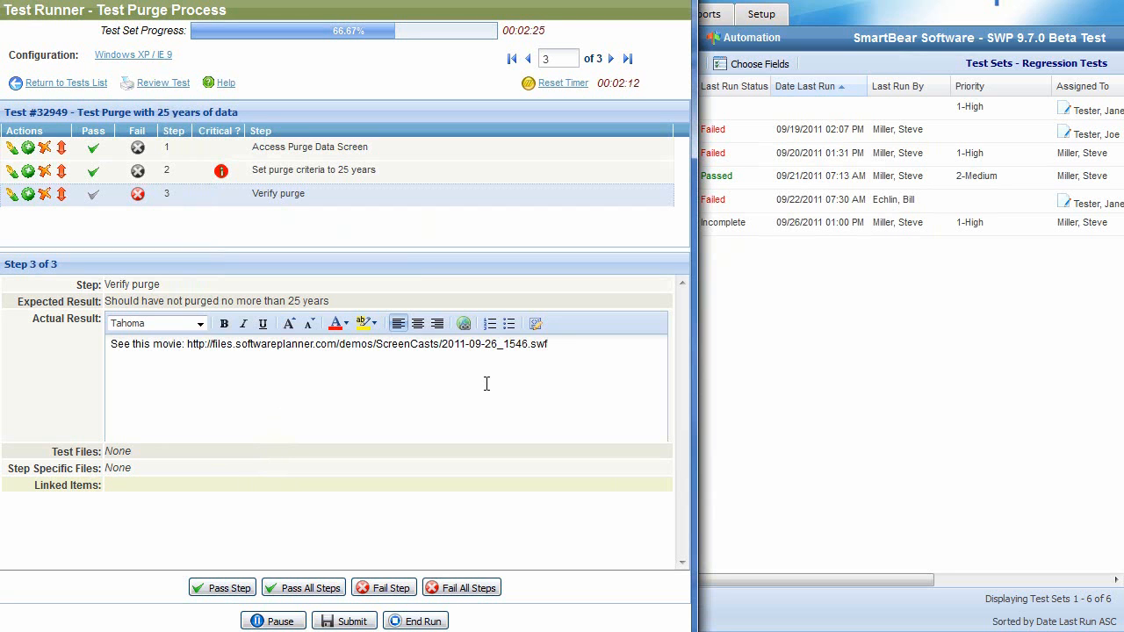
pyautogui.click(358, 620)
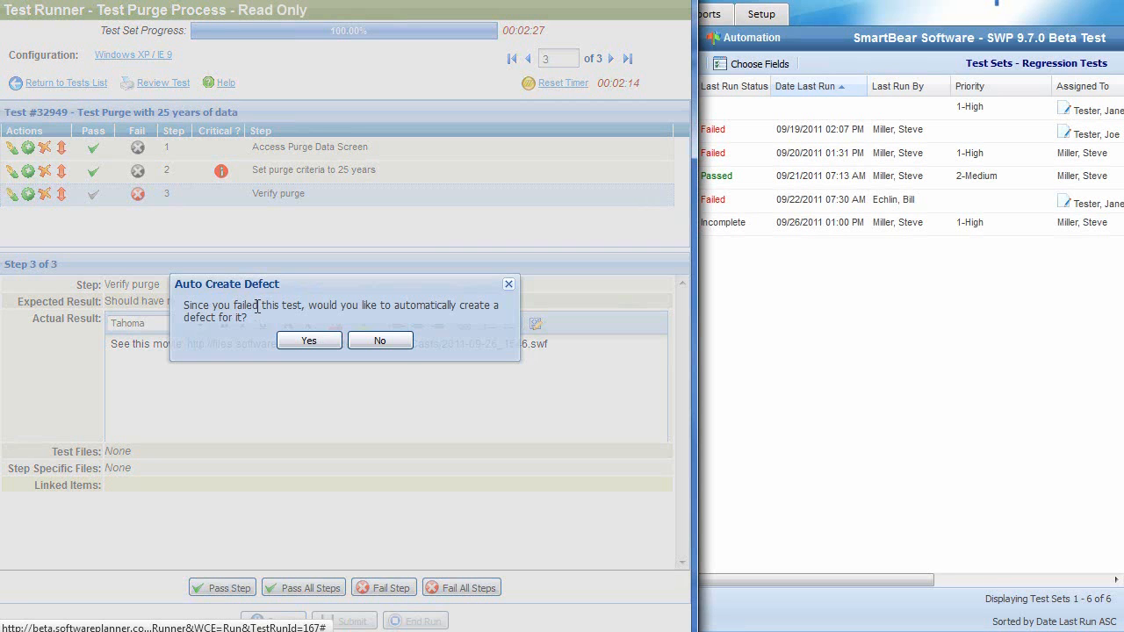
# Accept automatic defect creation for the failed test and check the movie link in the defect's steps to reproduce.
pyautogui.click(309, 340)
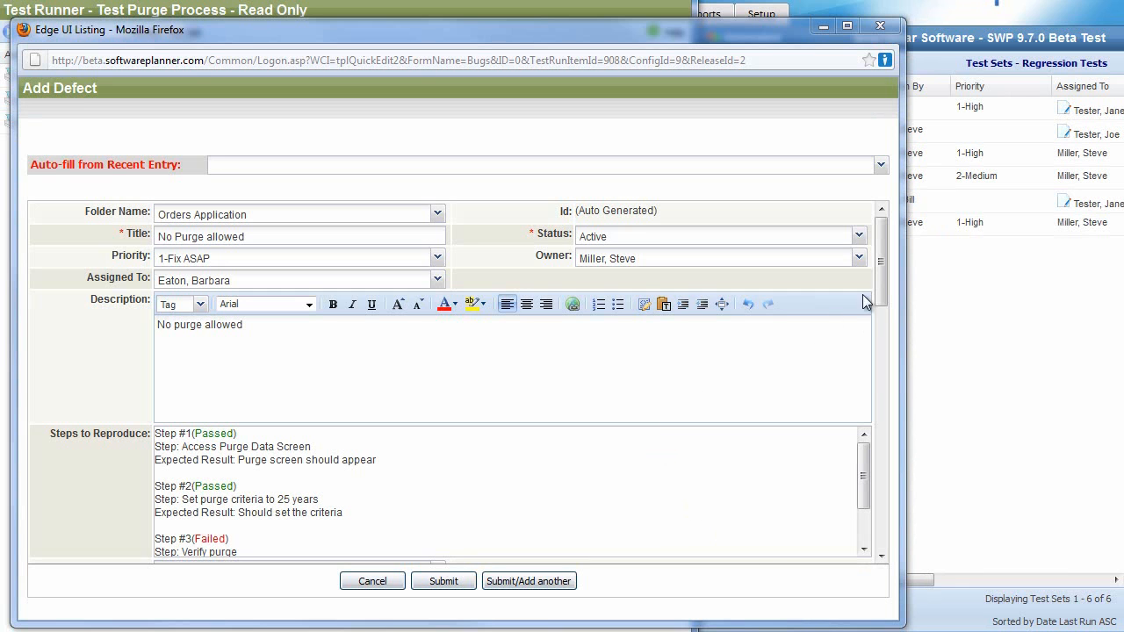
pyautogui.moveTo(864, 463); pyautogui.dragTo(864, 518)
pyautogui.click(730, 534)
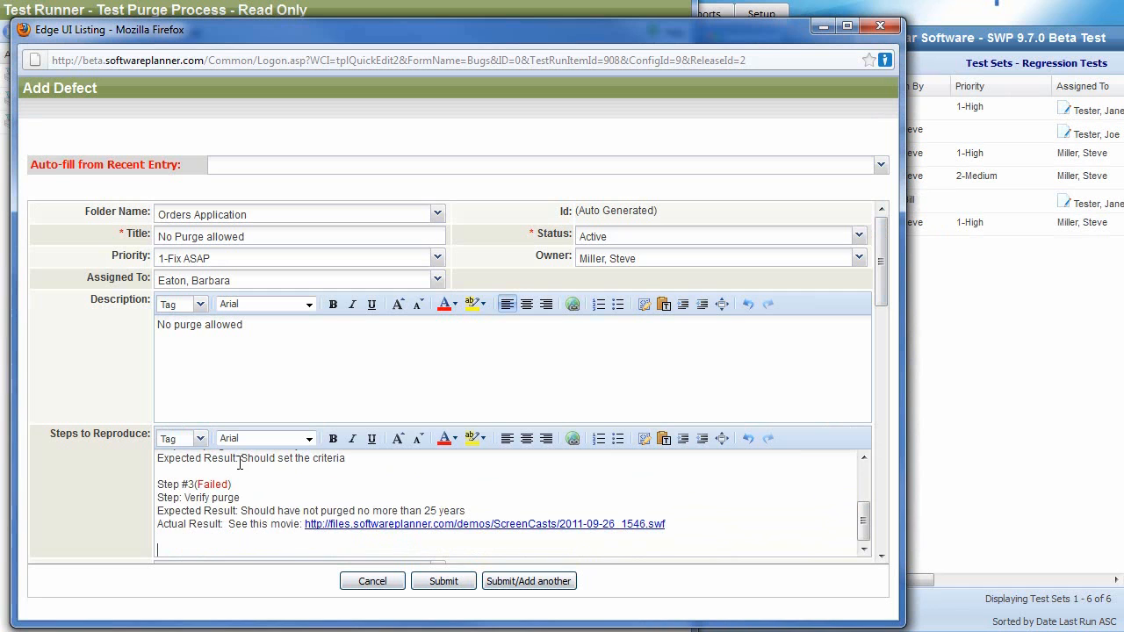
pyautogui.moveTo(863, 515)
pyautogui.mouseDown()
pyautogui.moveTo(864, 459)
pyautogui.moveTo(864, 522)
pyautogui.mouseUp()
pyautogui.click(641, 523)
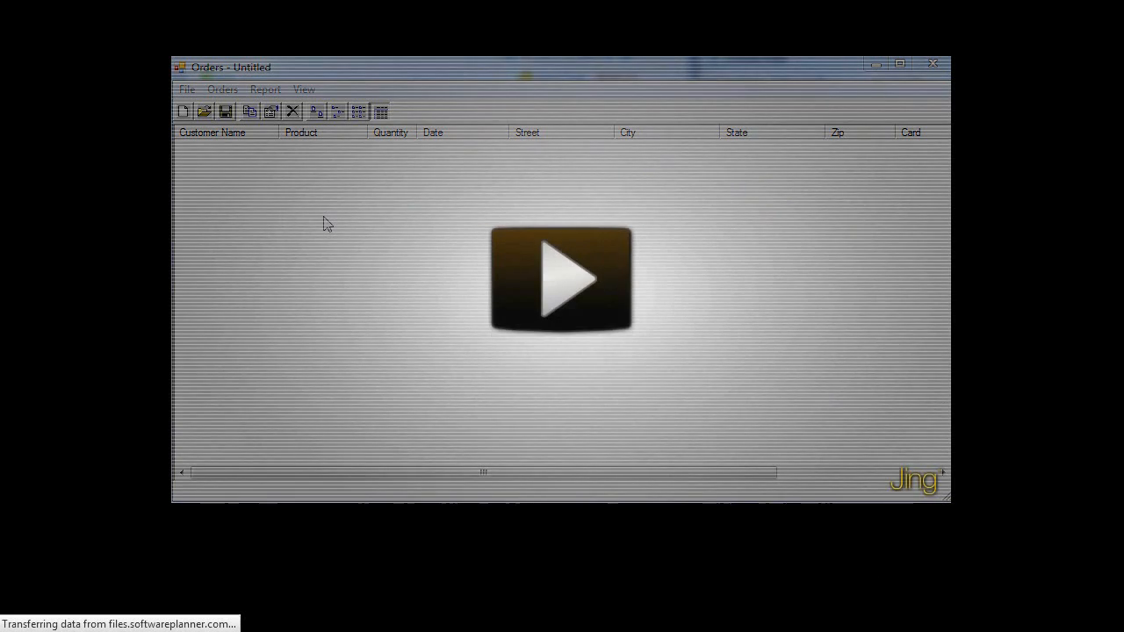
pyautogui.click(948, 631)
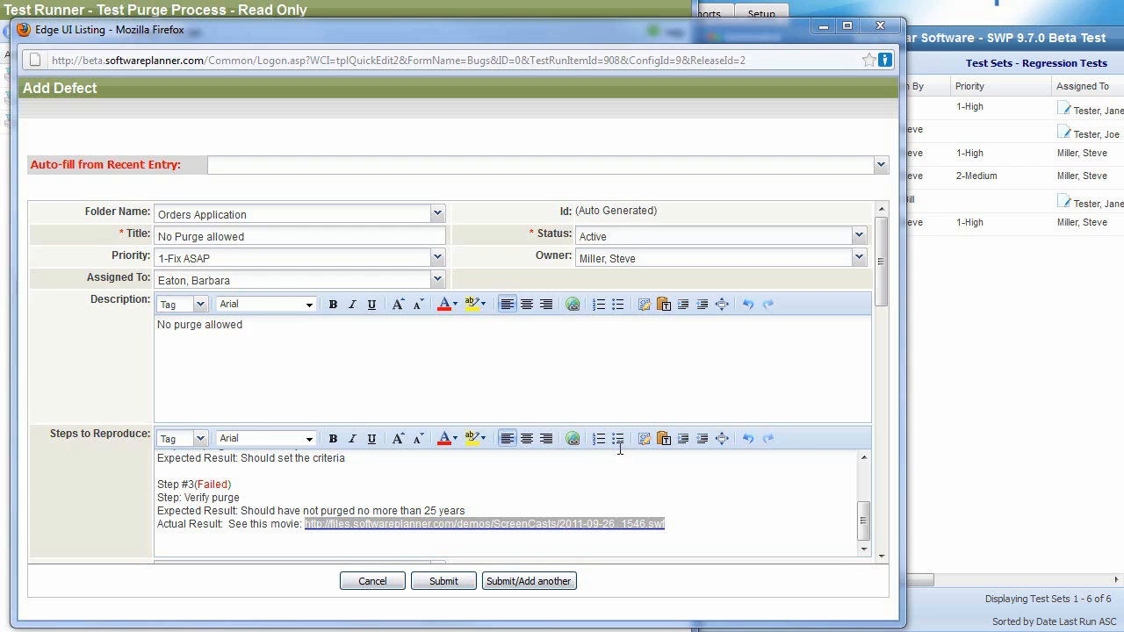
# Submit the "No Purge allowed" defect and close the Test Runner.
pyautogui.click(443, 581)
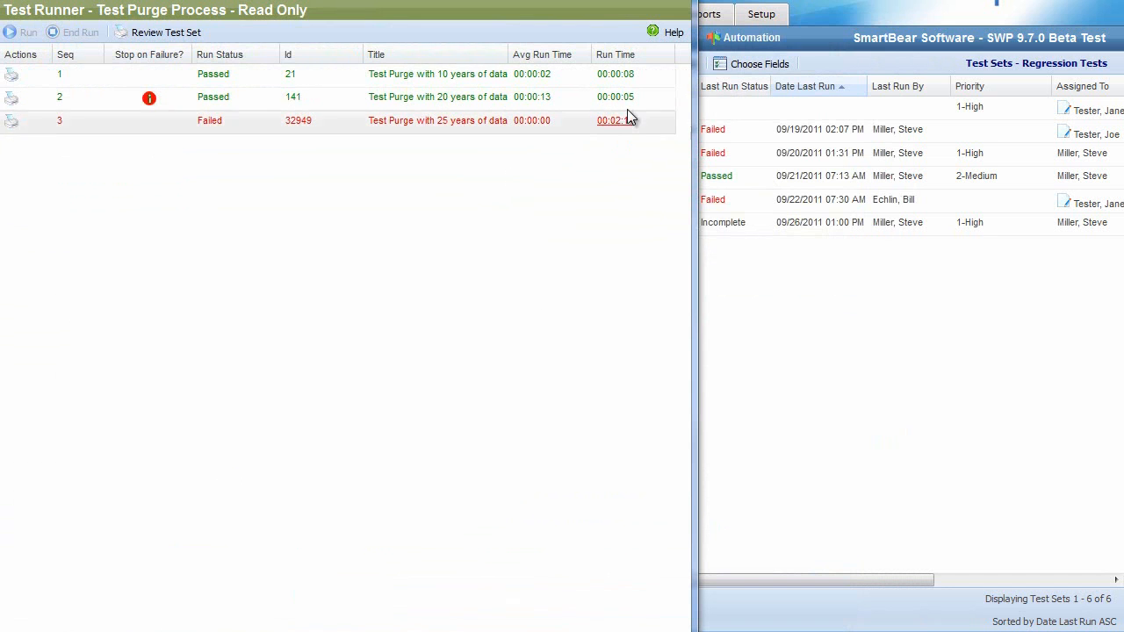
pyautogui.click(674, 1)
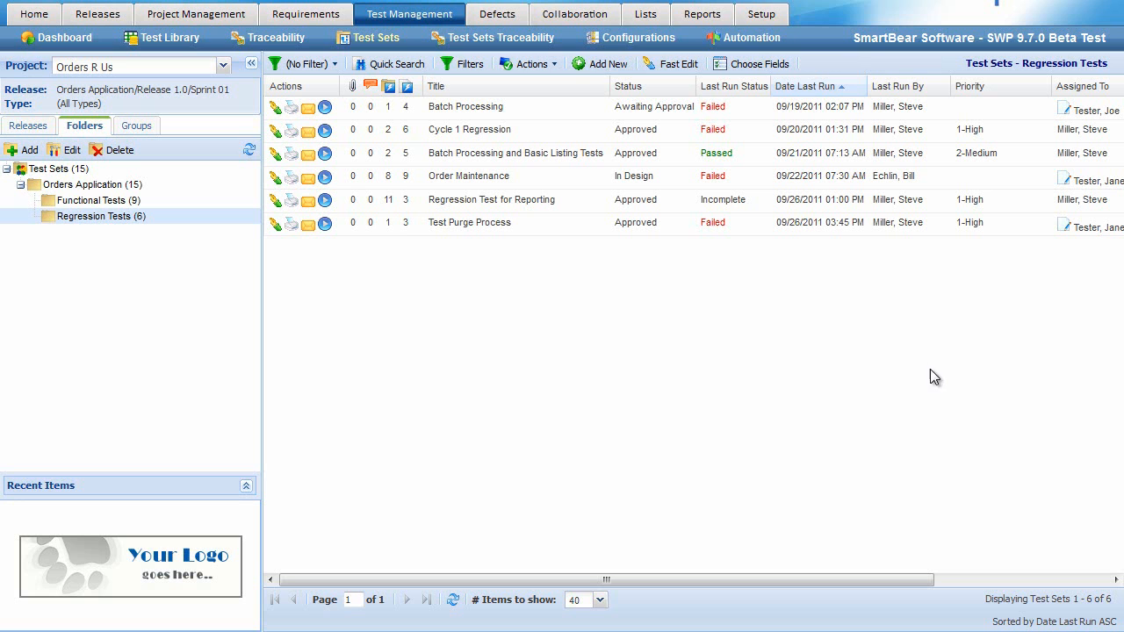
# Examine the Security Administrator group's privilege for editing steps during a test run and return to the test sets.
pyautogui.click(760, 15)
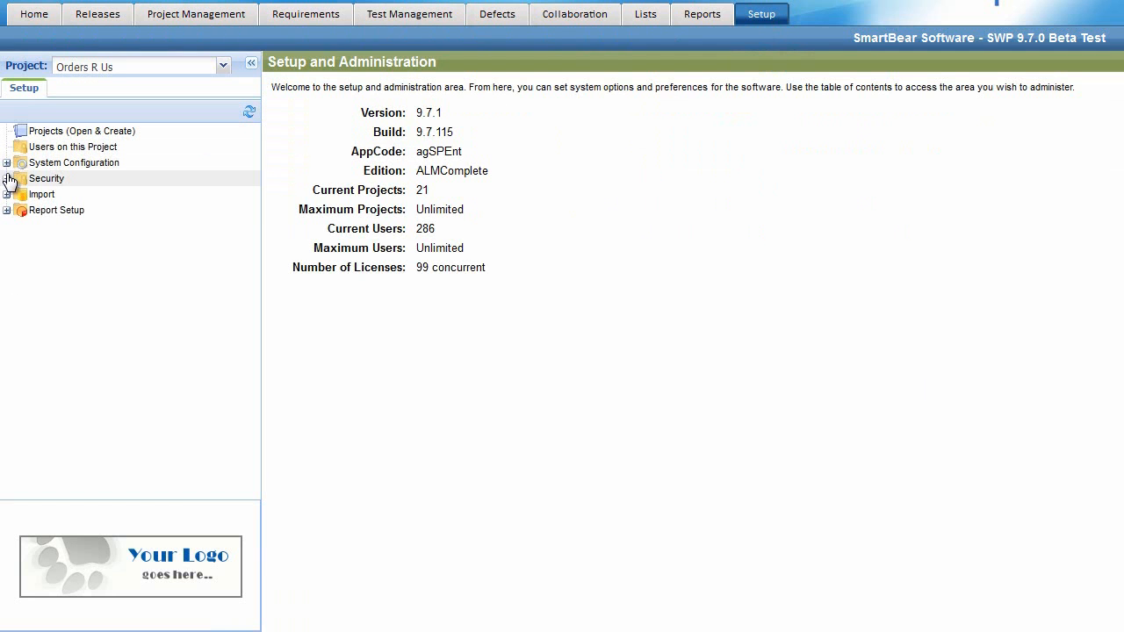
pyautogui.click(19, 179)
pyautogui.click(79, 213)
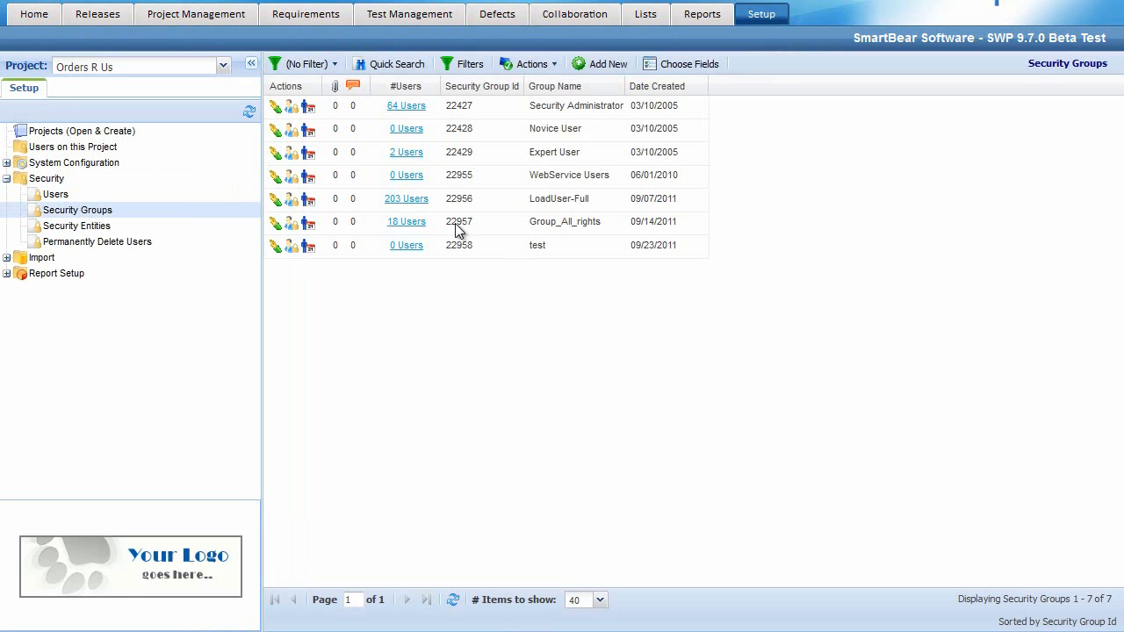
pyautogui.click(292, 107)
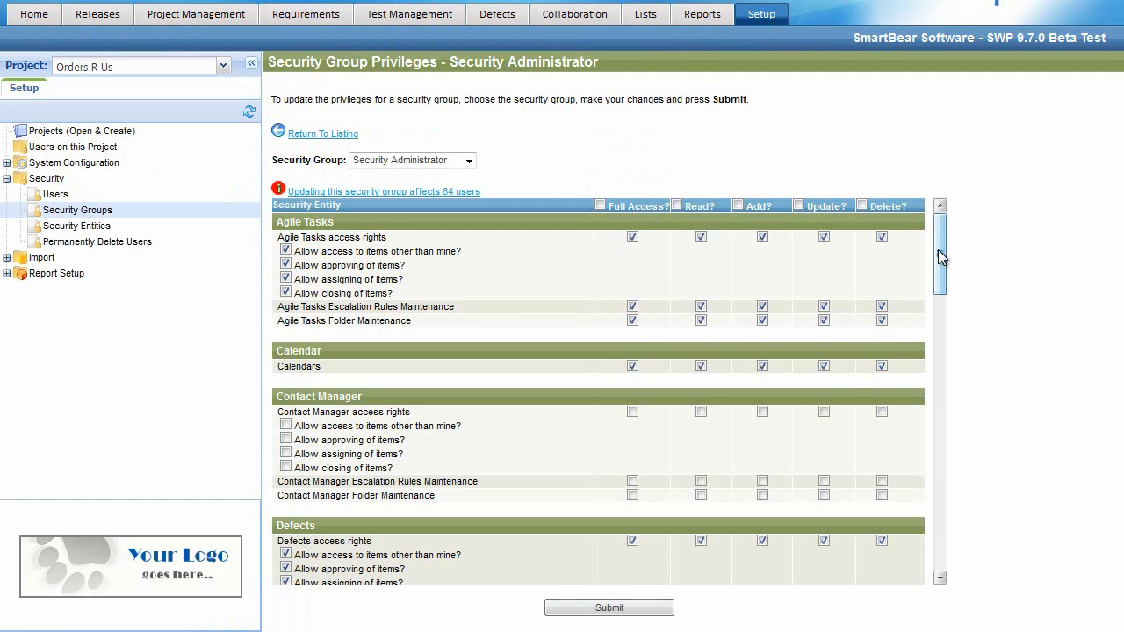
pyautogui.moveTo(938, 252); pyautogui.dragTo(910, 503)
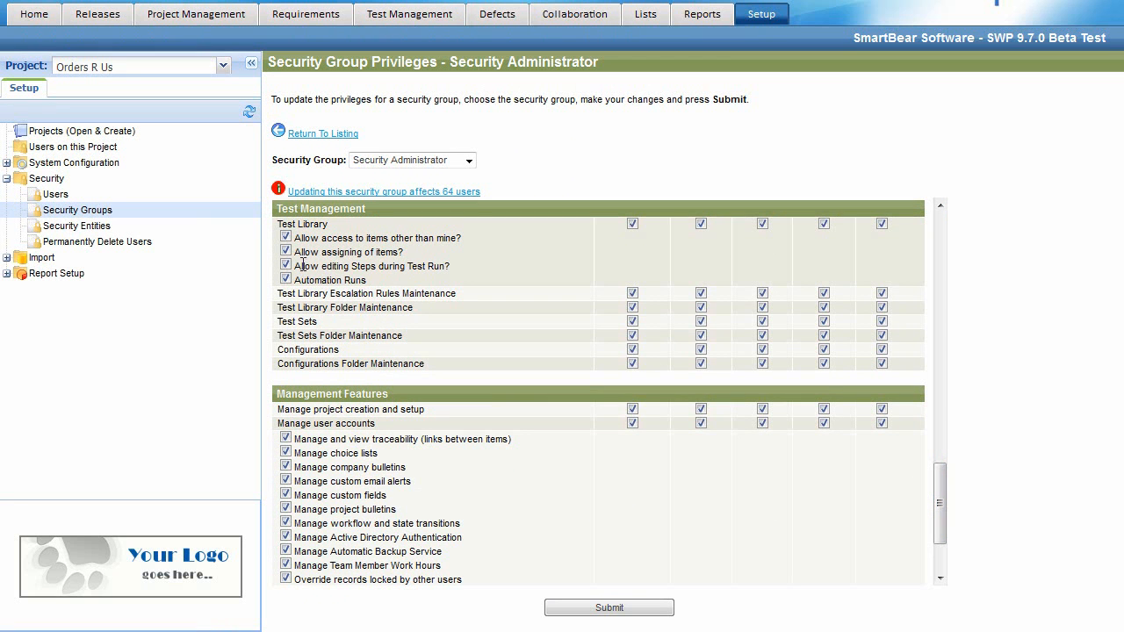
pyautogui.moveTo(298, 263); pyautogui.dragTo(443, 266)
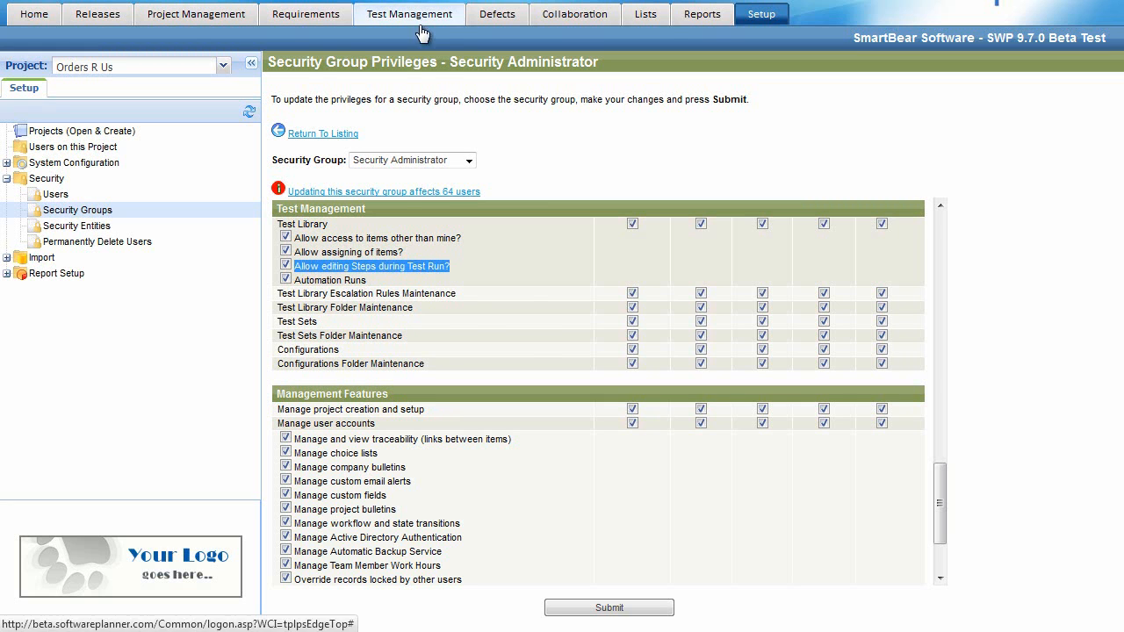
pyautogui.click(434, 21)
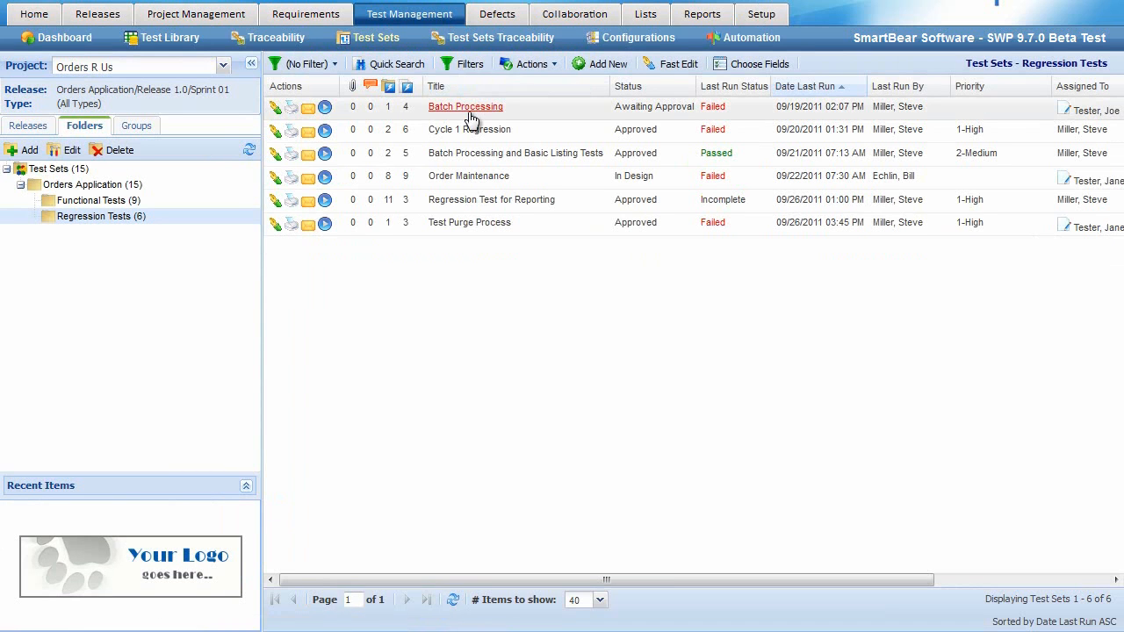
pyautogui.click(324, 108)
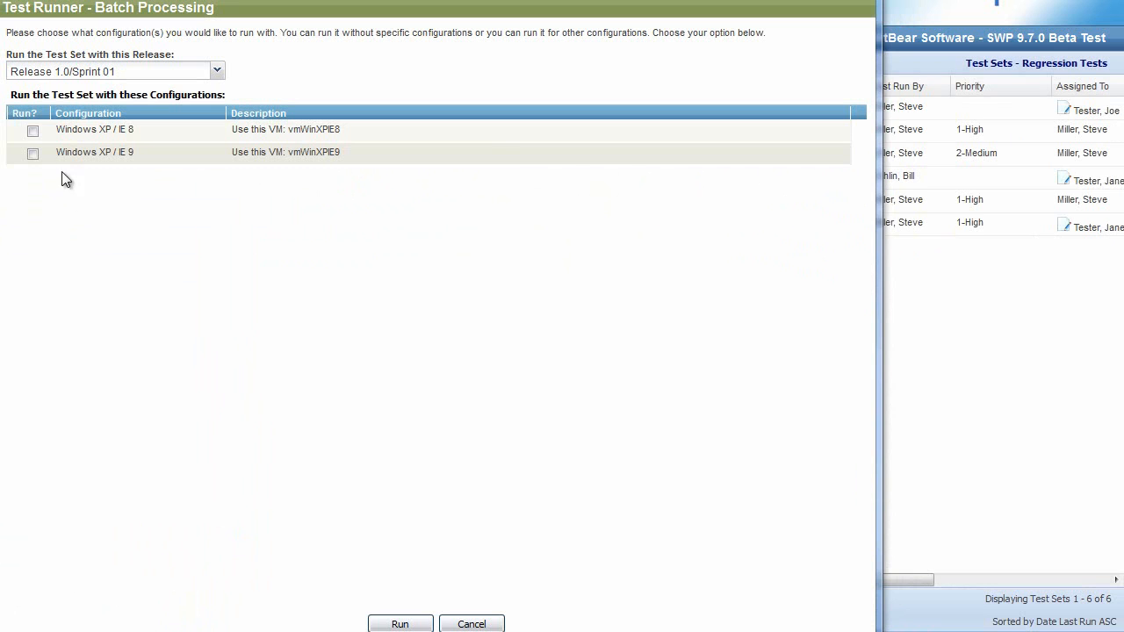
pyautogui.click(33, 130)
pyautogui.click(401, 624)
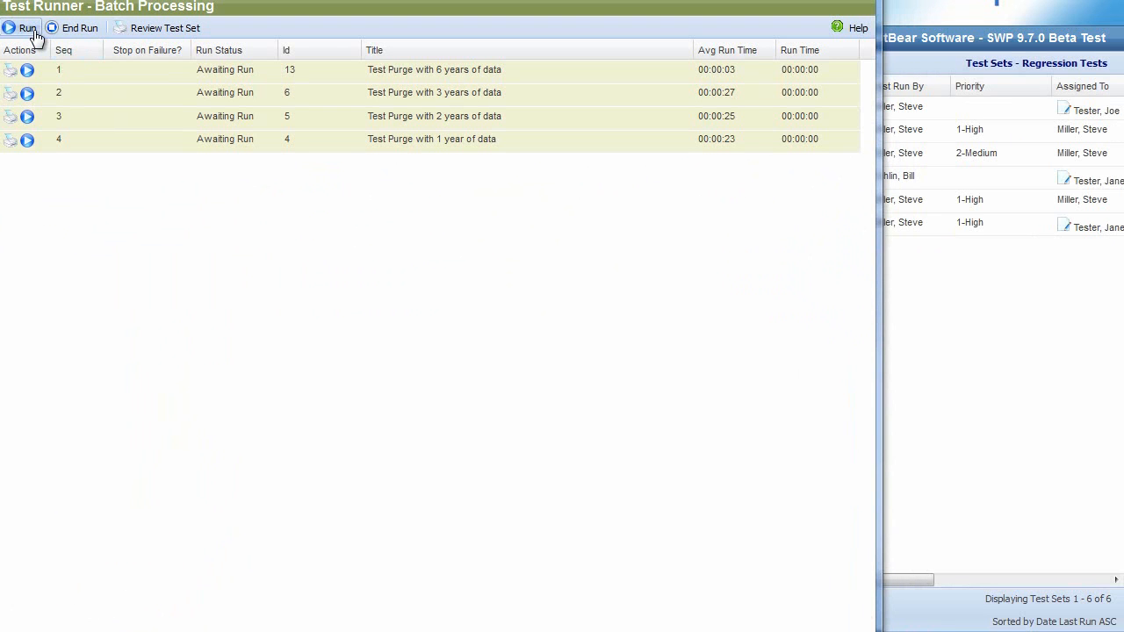
pyautogui.click(33, 31)
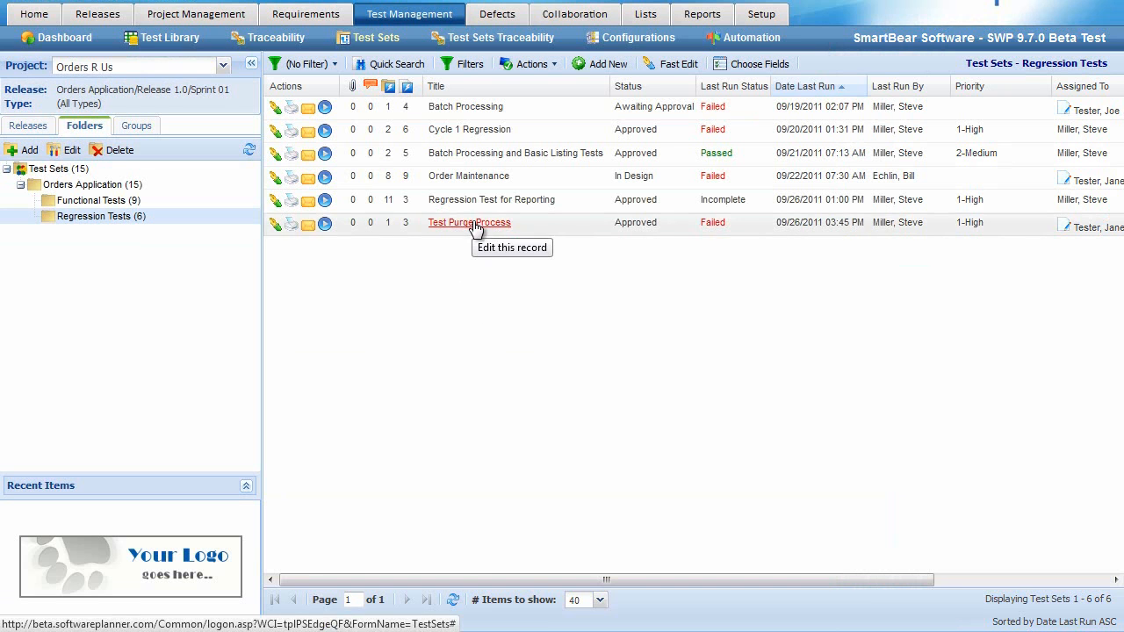
# Start the Test Purge Process run with the Windows XP / IE 8 configuration and open the first test's linked requirement OAS-0006.
pyautogui.click(324, 226)
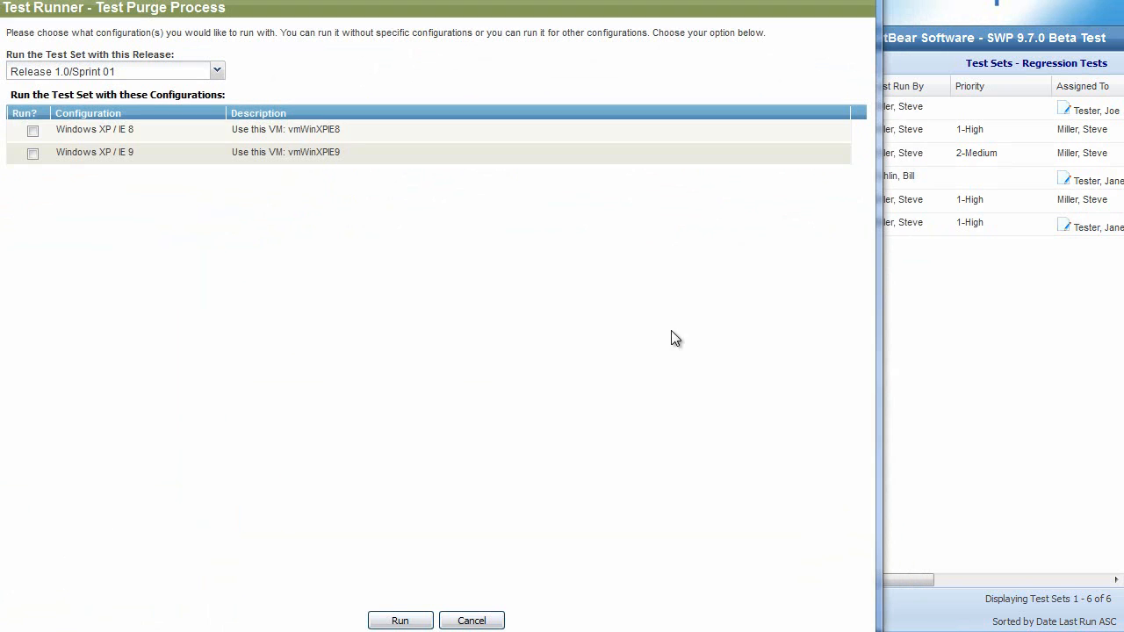
pyautogui.click(32, 131)
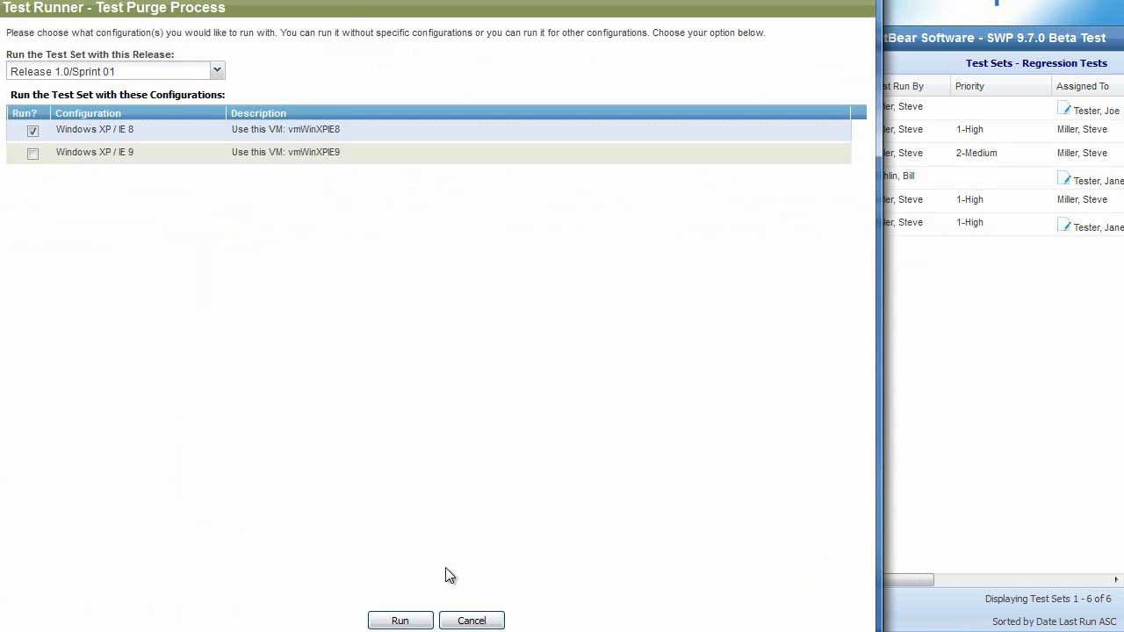
pyautogui.click(402, 621)
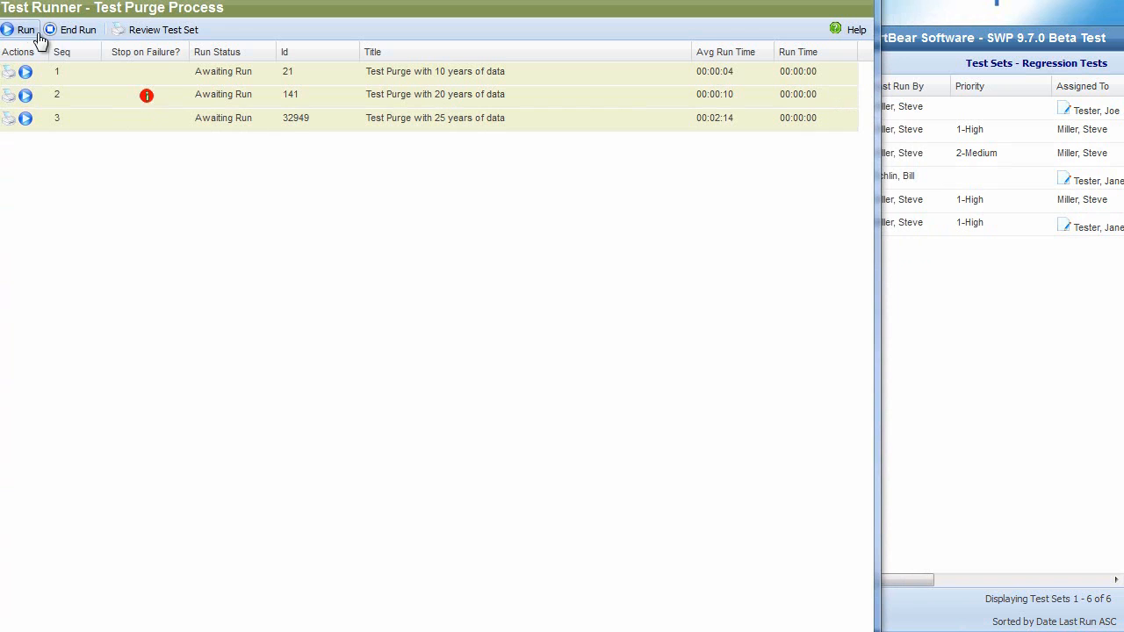
pyautogui.click(23, 28)
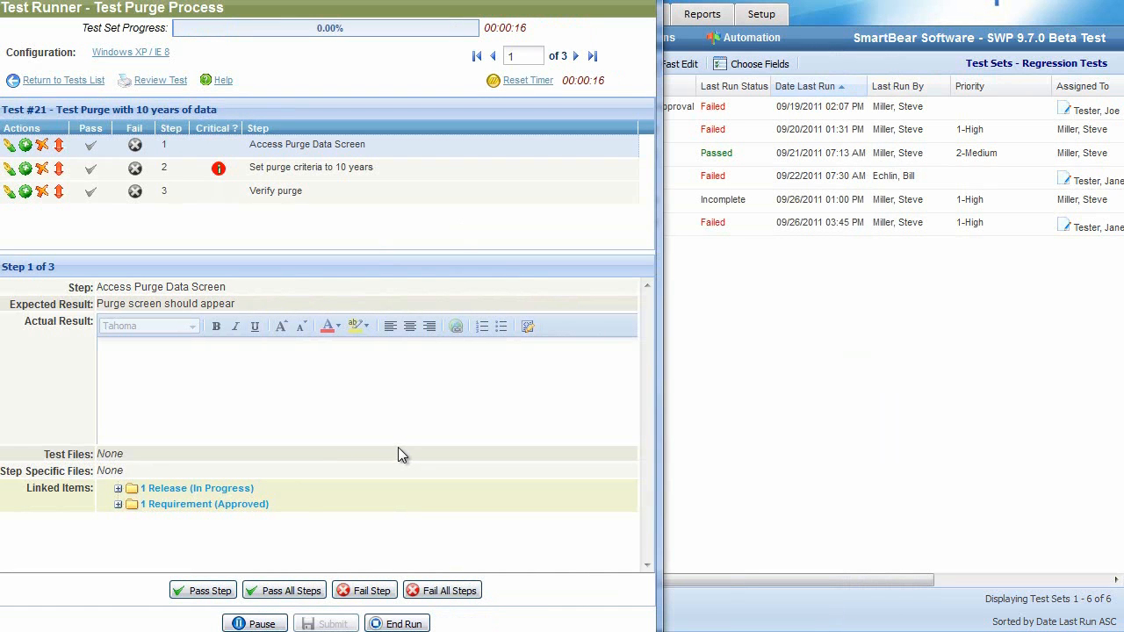
pyautogui.click(117, 505)
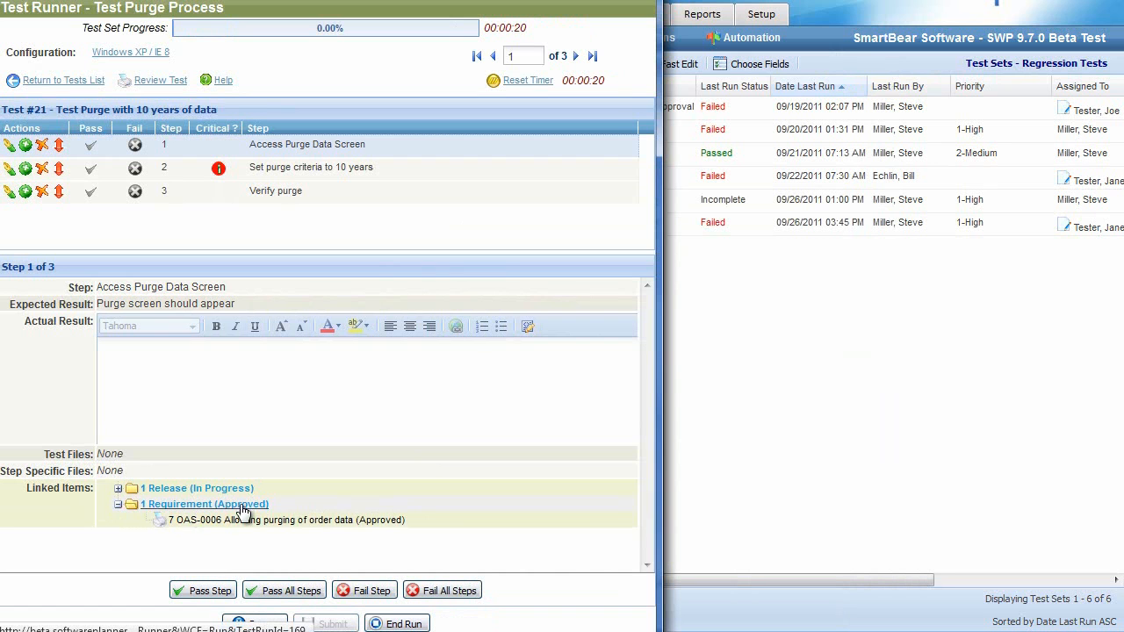
pyautogui.click(330, 521)
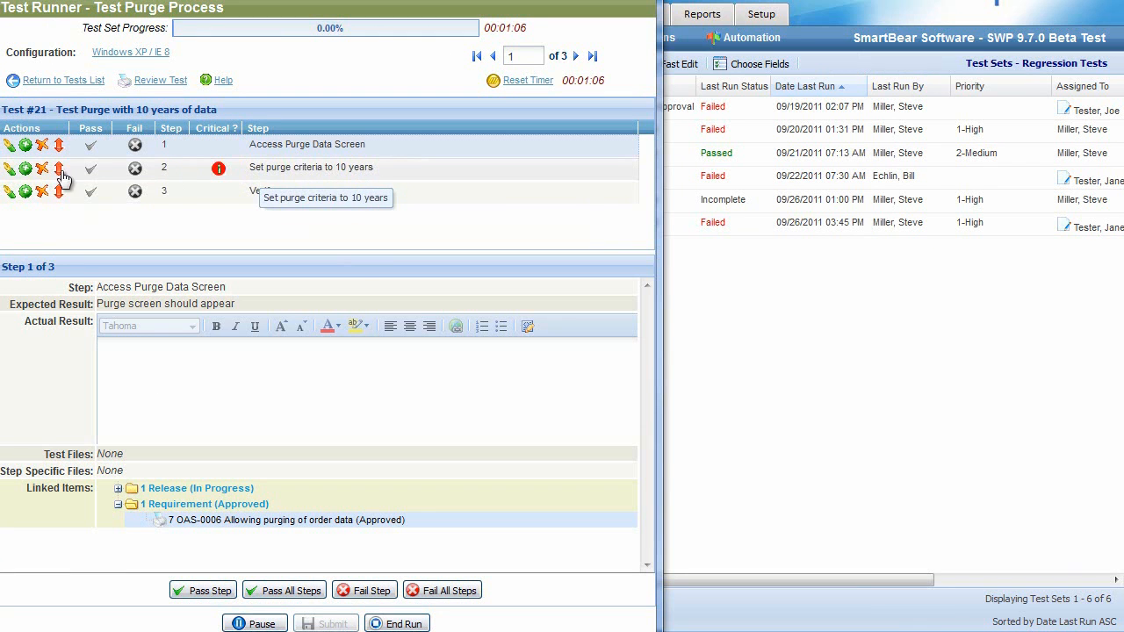
# Add the step "Press Submit button" after the purge criteria step of the 10-year test, with expected result "Should submit the form".
pyautogui.click(25, 167)
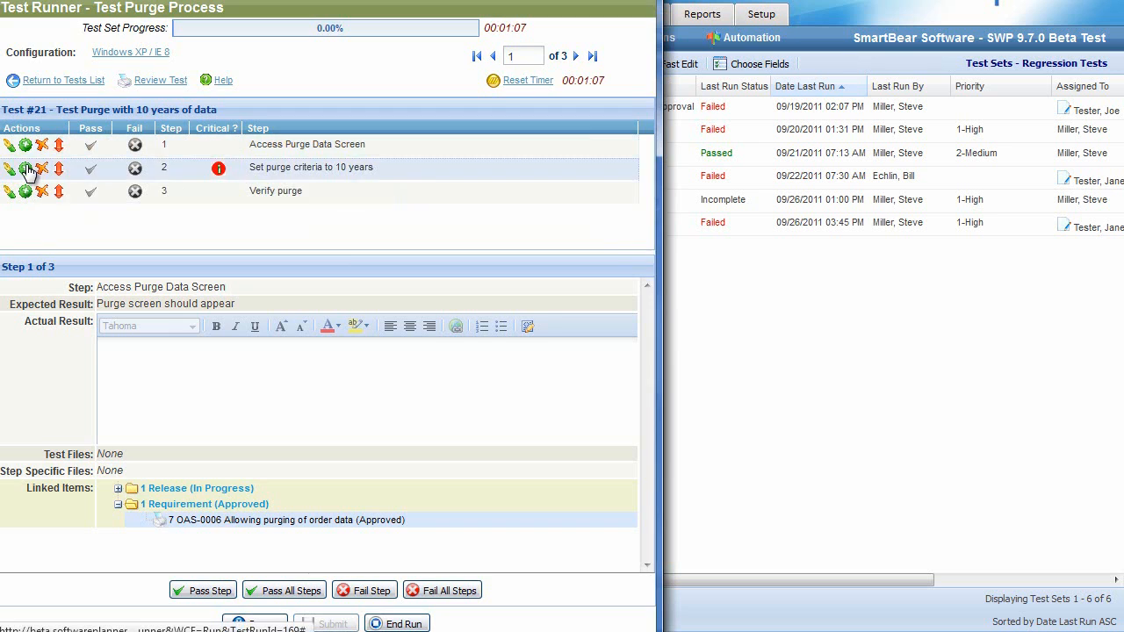
pyautogui.write('Press Submit b')
pyautogui.write('utton')
pyautogui.write('Should submit the form')
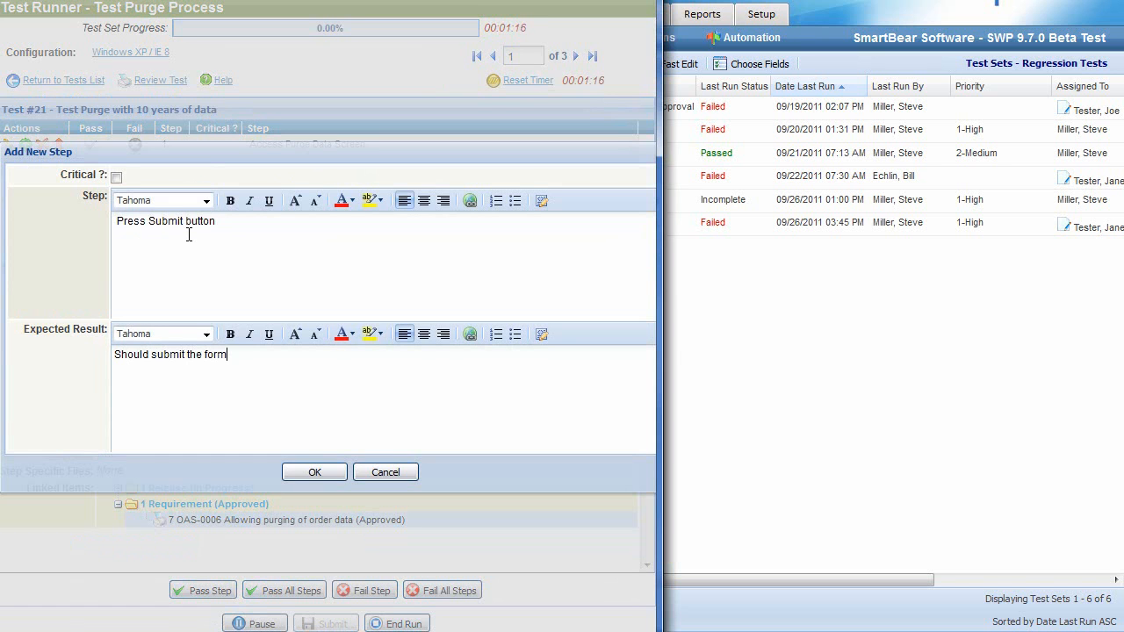
pyautogui.click(314, 472)
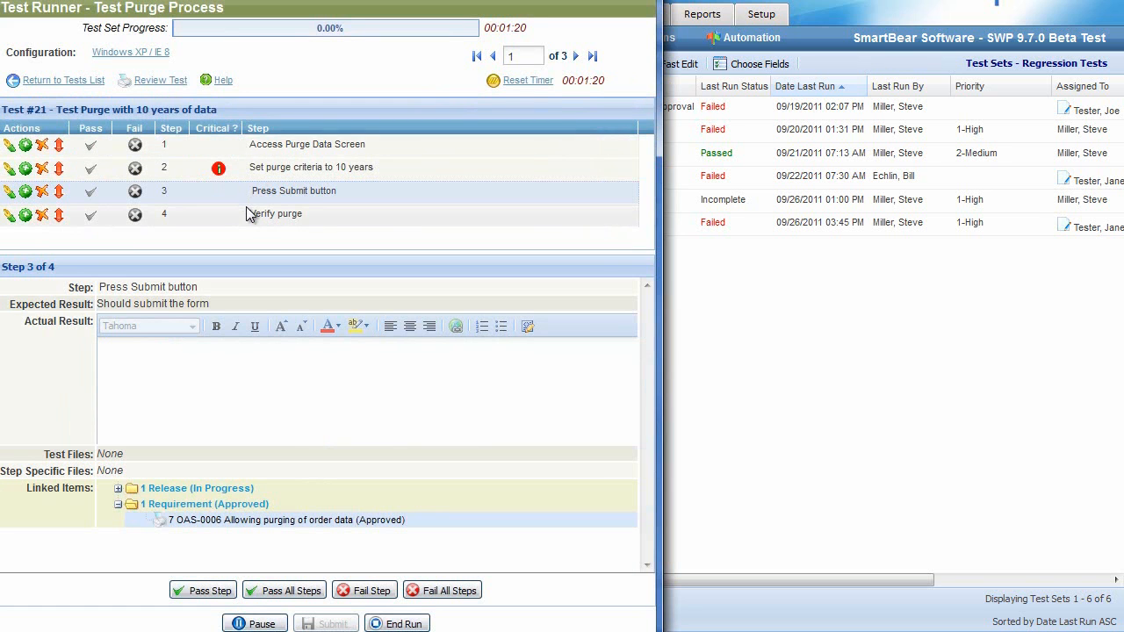
# Pass all steps of the 10-year test and submit it, updating the Test Library with the changes.
pyautogui.click(294, 591)
pyautogui.click(348, 624)
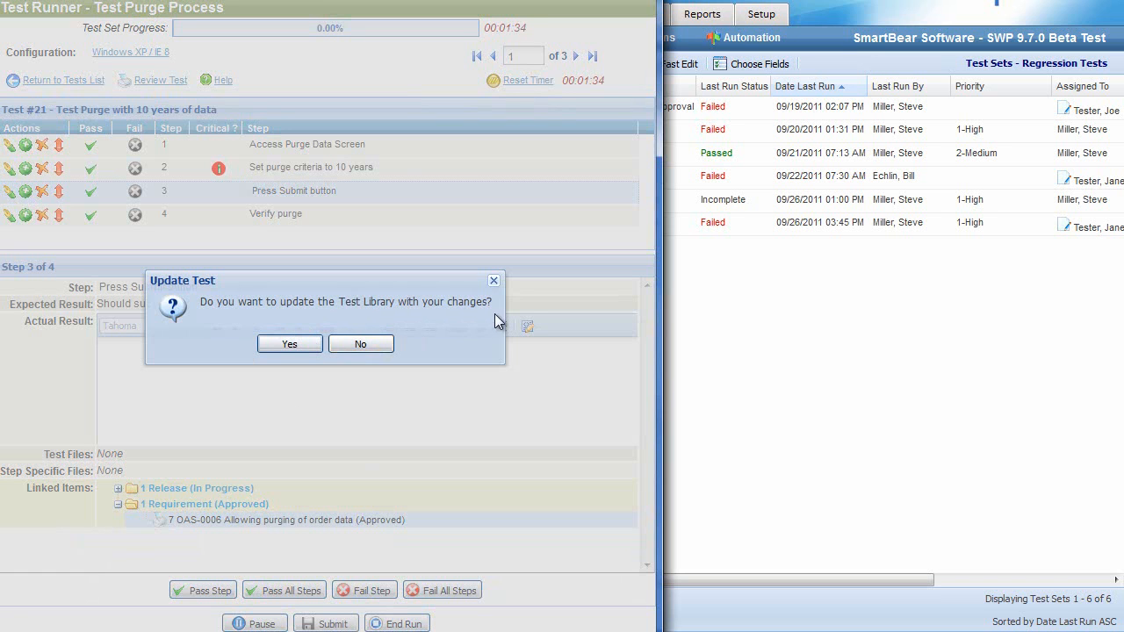
pyautogui.click(290, 344)
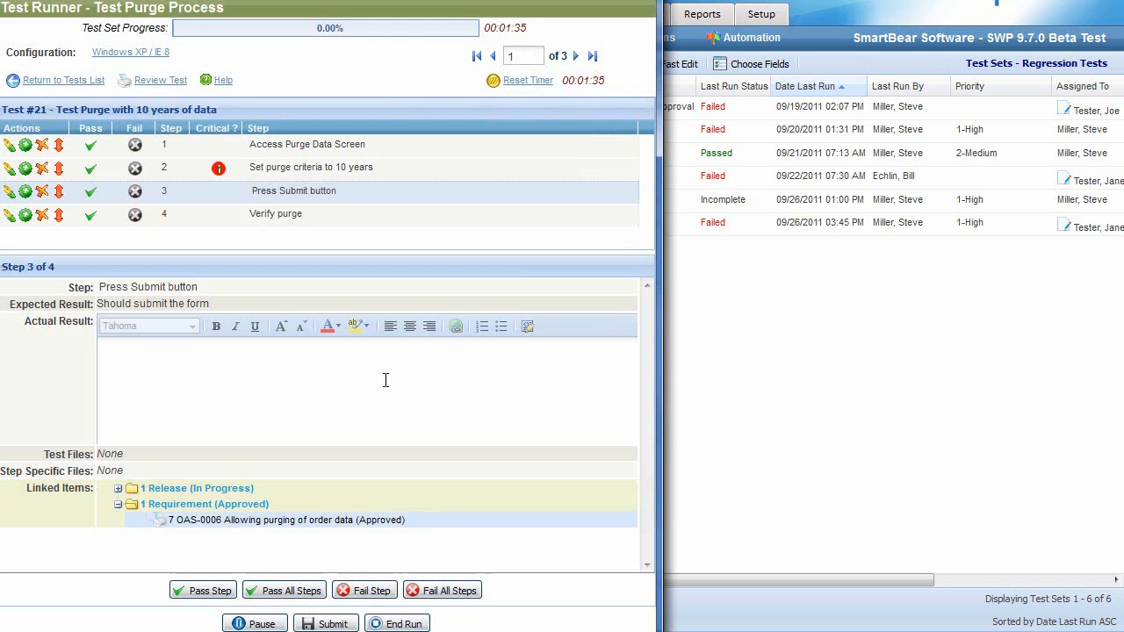
pyautogui.click(327, 623)
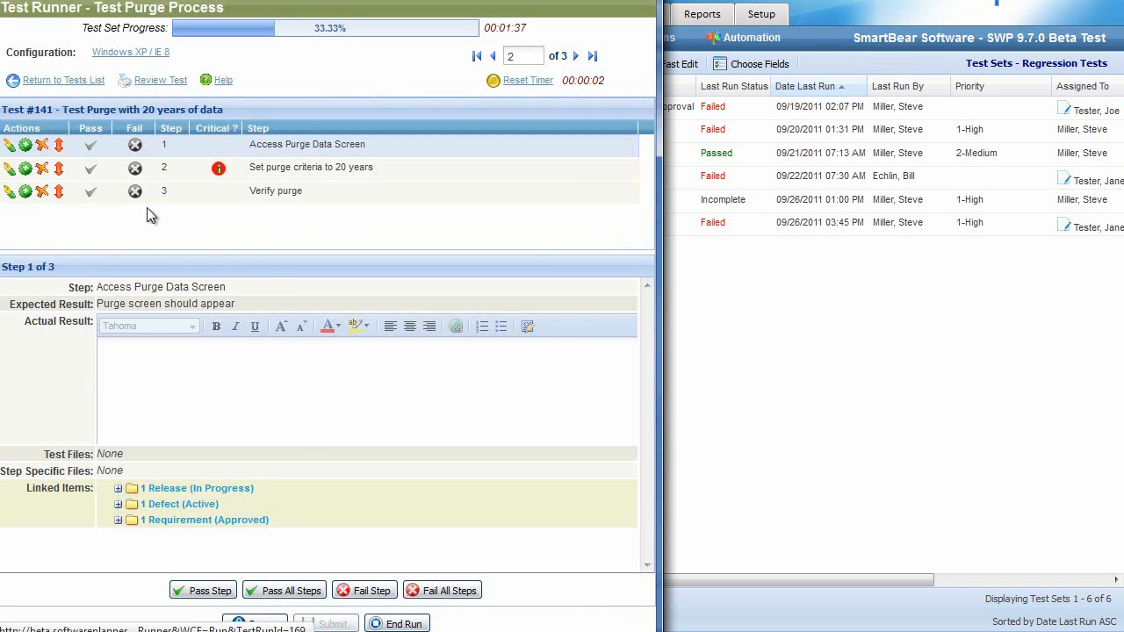
# Pass all steps of the 20-year and 25-year purge tests and submit each one to complete the run.
pyautogui.click(294, 591)
pyautogui.click(346, 623)
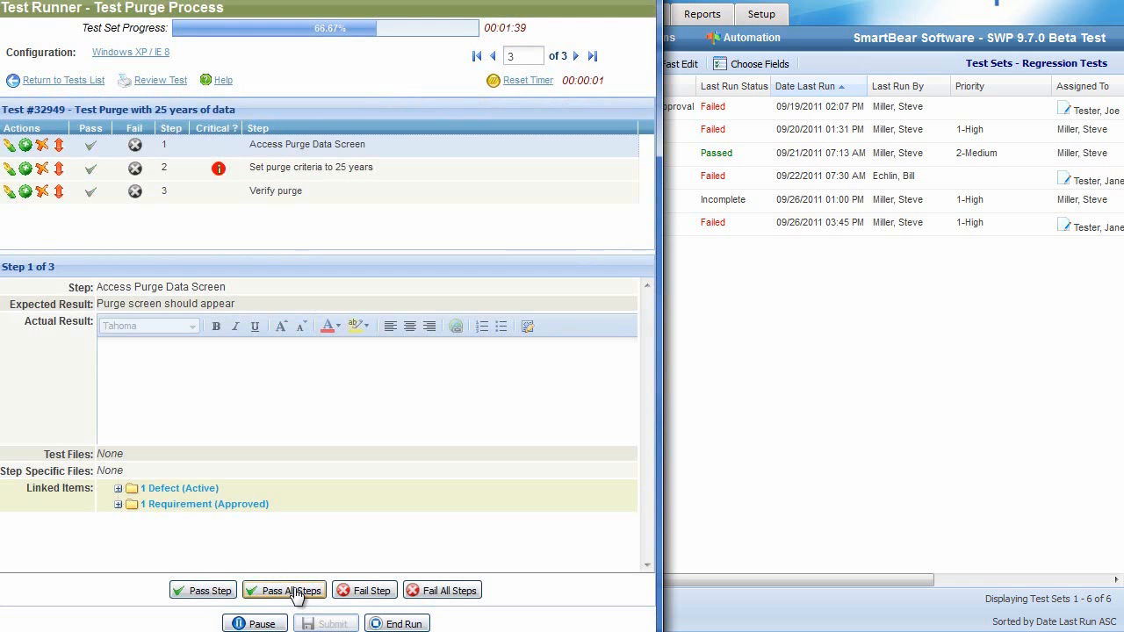
pyautogui.click(294, 591)
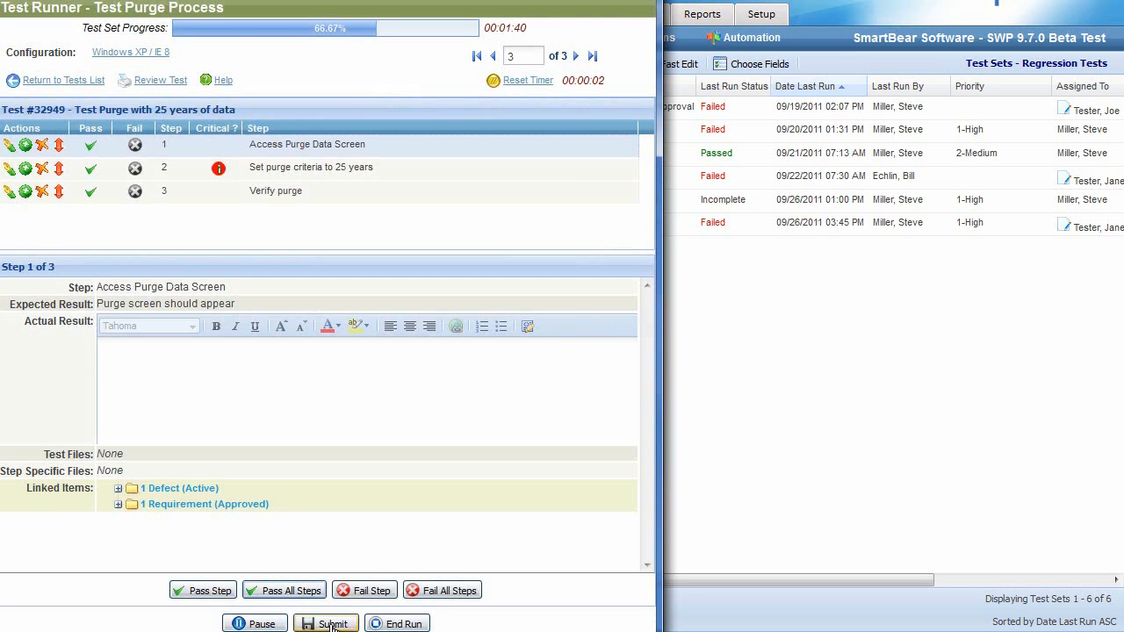
pyautogui.click(327, 623)
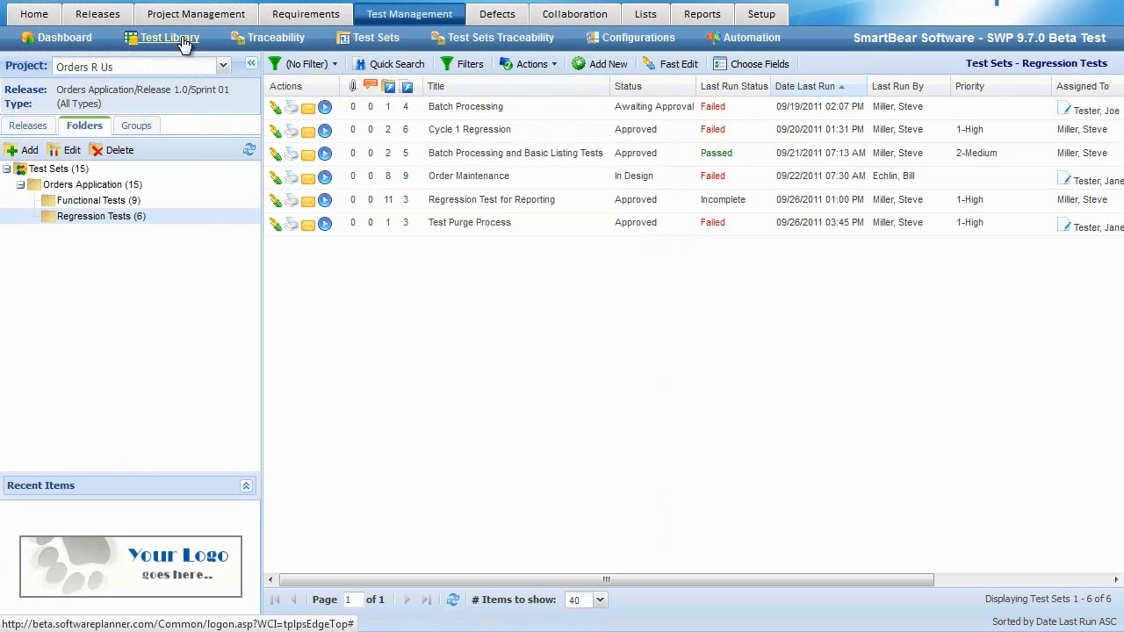
# View the steps of "Test Purge with 10 years of data" in the Test Library, and check the list of automation runs.
pyautogui.click(169, 38)
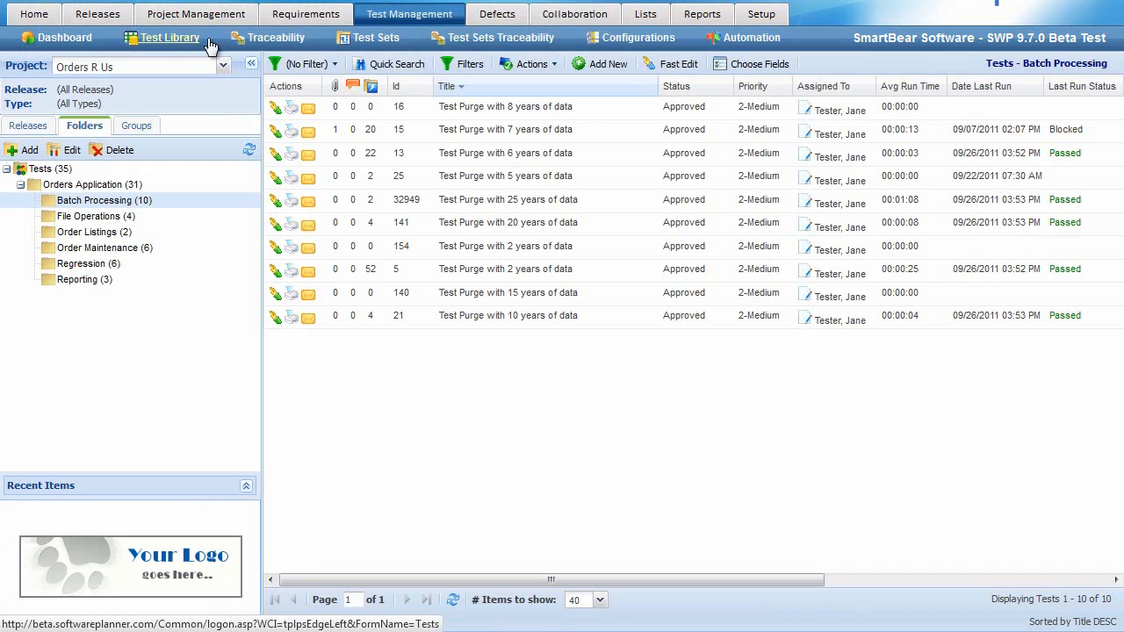
pyautogui.click(546, 316)
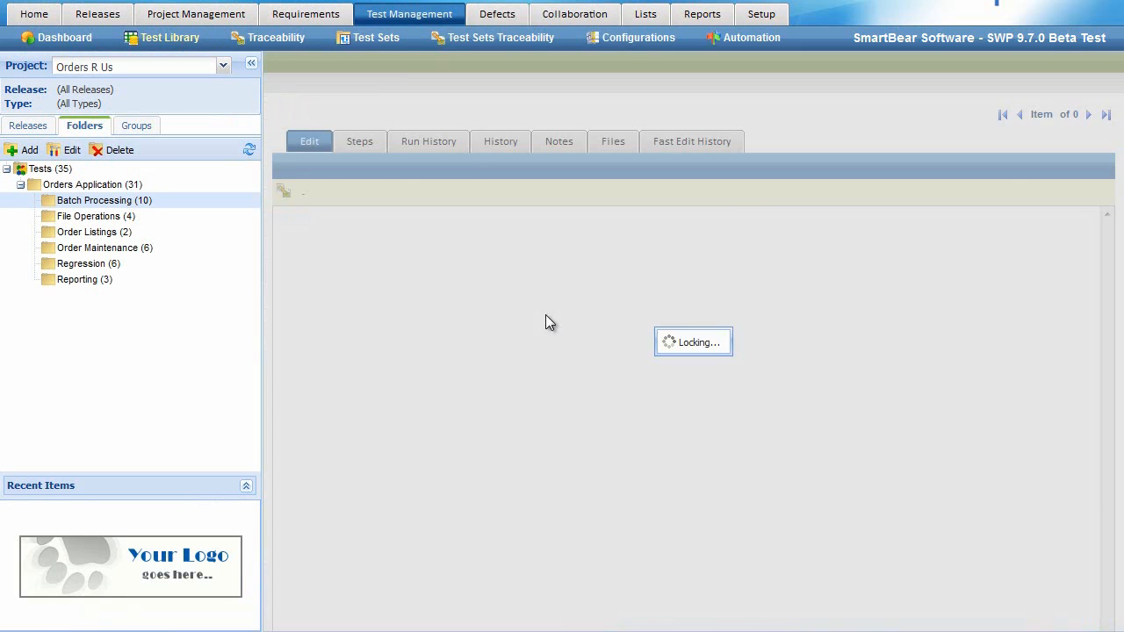
pyautogui.click(359, 143)
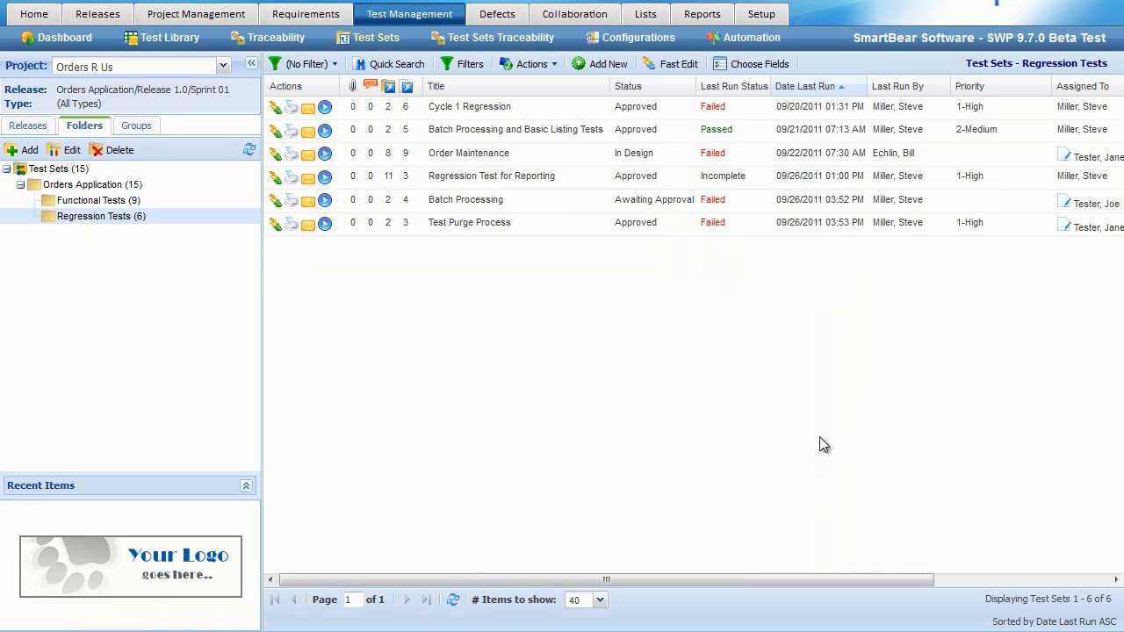
pyautogui.click(768, 40)
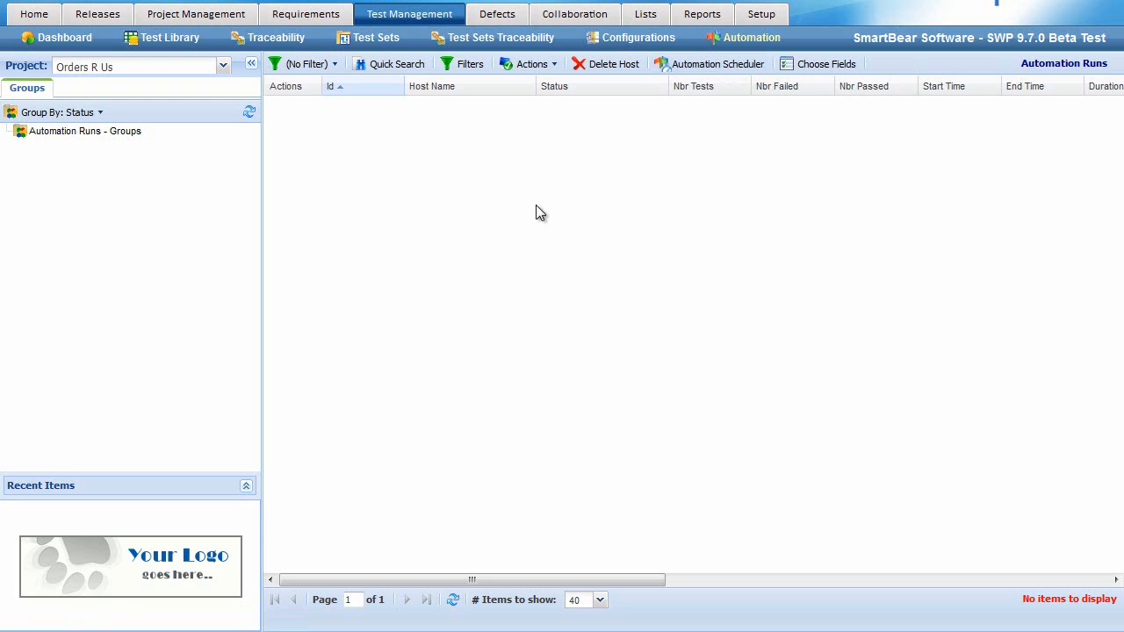
# Open "Test Purge with 8 years of data" from the Test Library and view its priority and status choices.
pyautogui.click(176, 39)
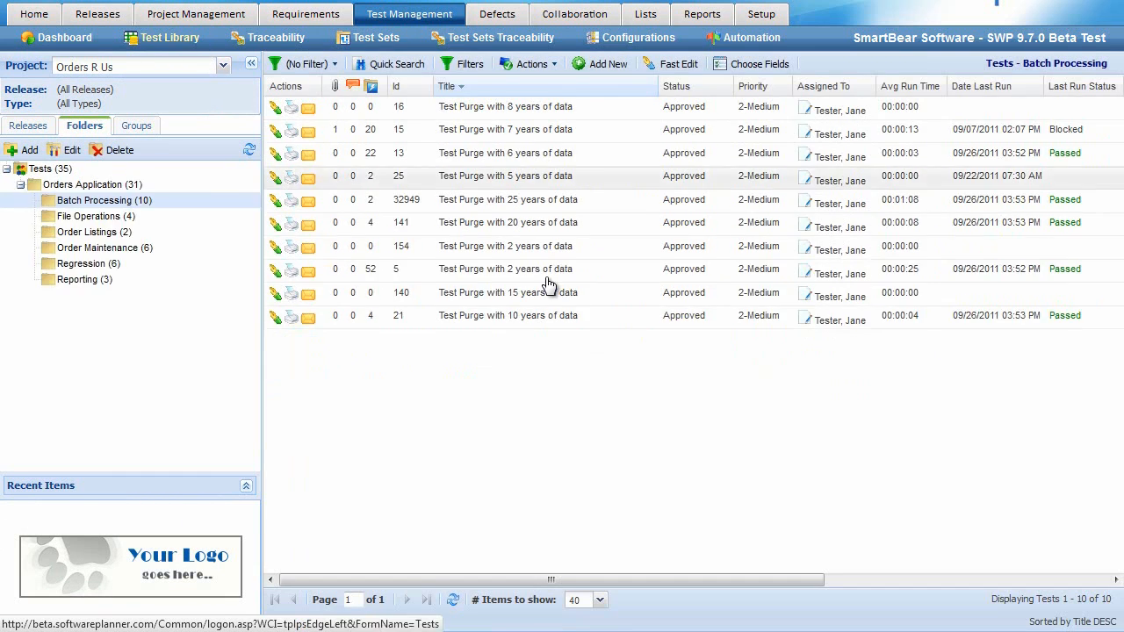
pyautogui.click(531, 107)
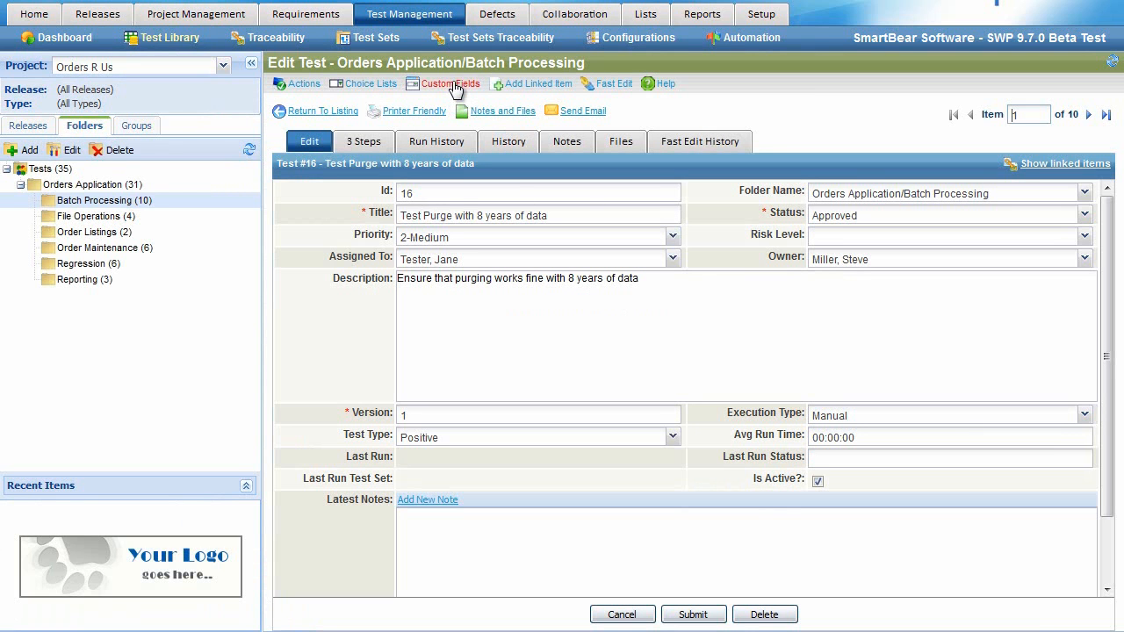
pyautogui.click(461, 237)
pyautogui.click(331, 265)
pyautogui.click(836, 215)
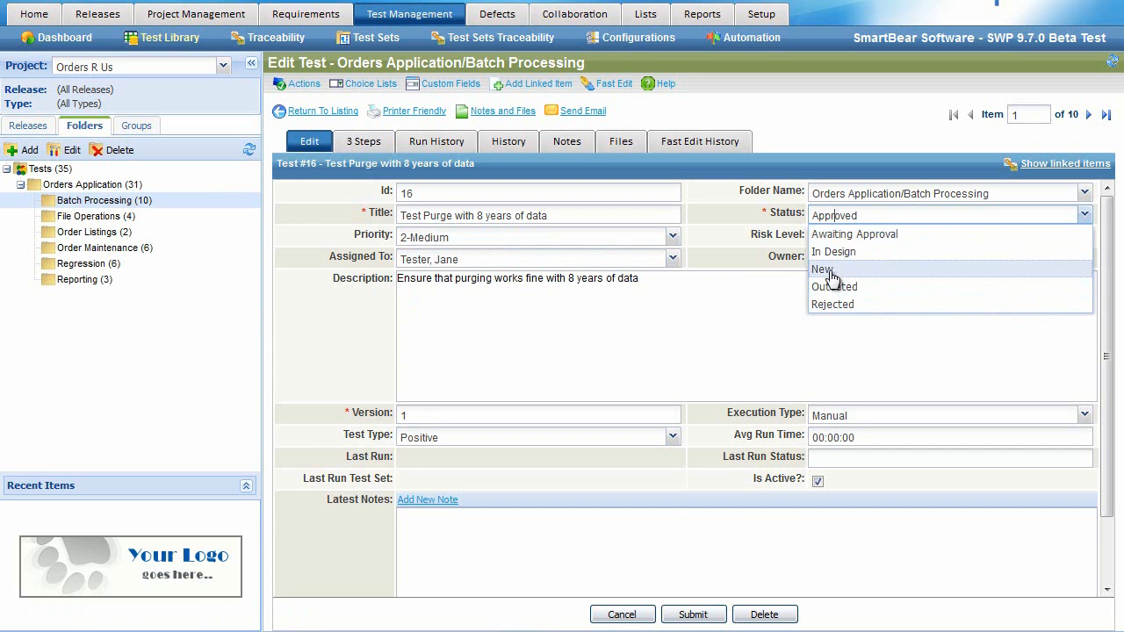
# Examine the choice lists for tests, including Test Type and Status Codes.
pyautogui.click(368, 85)
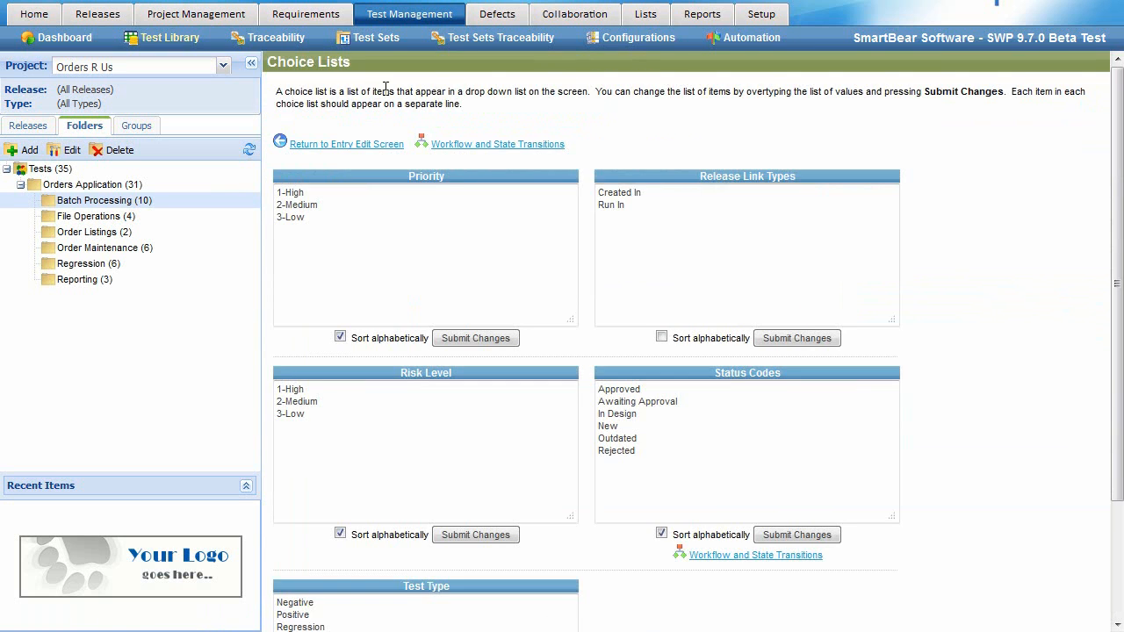
pyautogui.scroll(-3, 1010, 404)
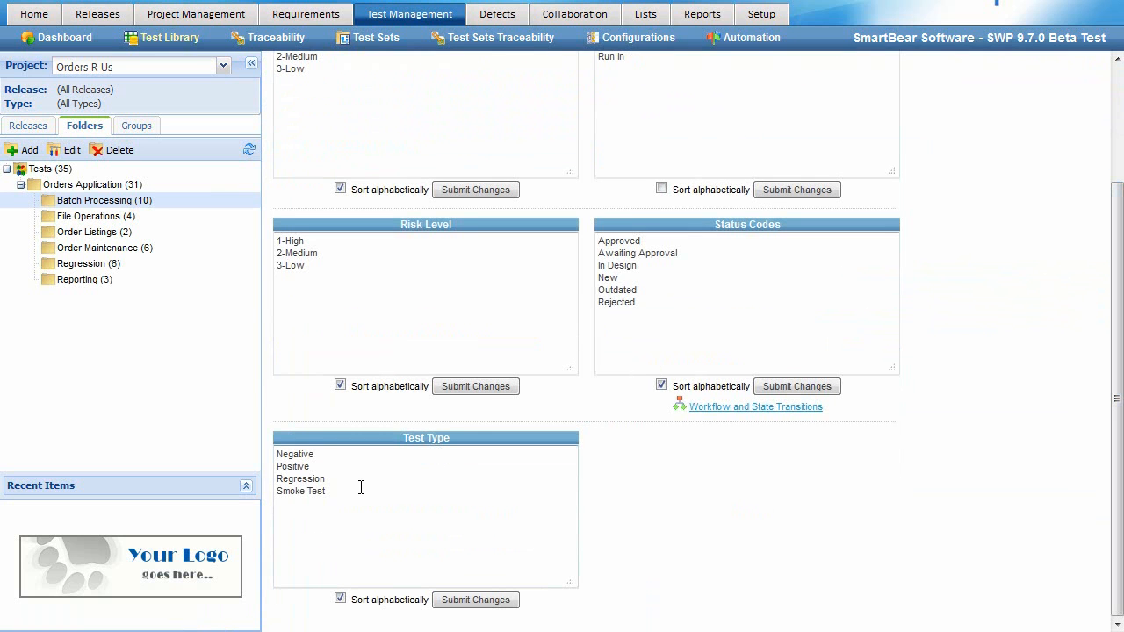
pyautogui.moveTo(665, 312); pyautogui.dragTo(588, 240)
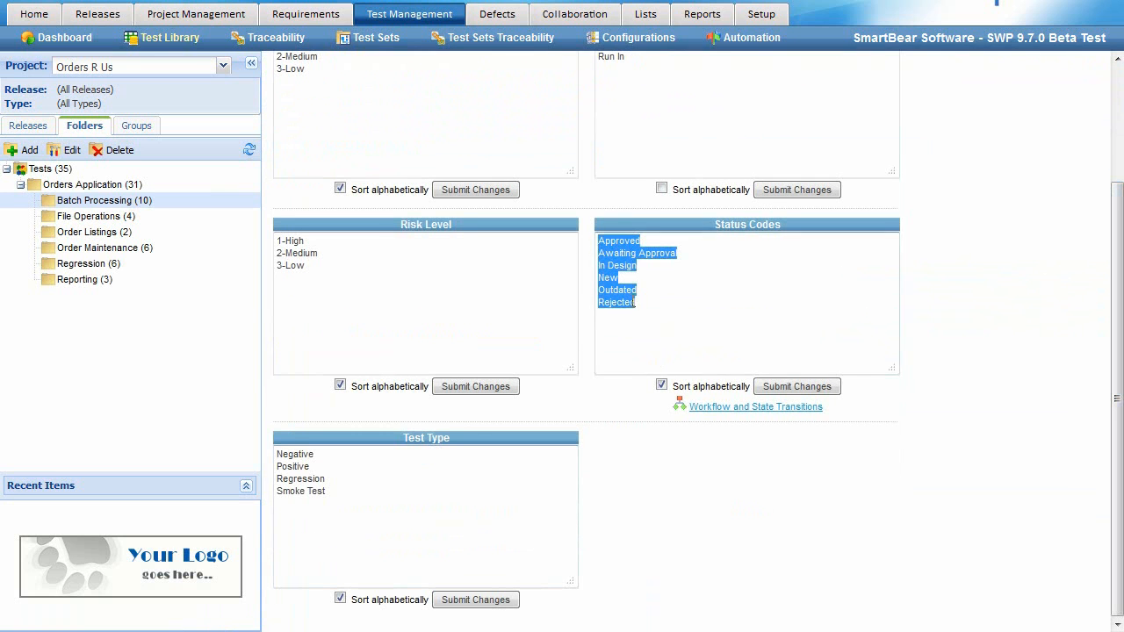
# Bring up the workflow and state transitions for the New status and examine which statuses it can transition to.
pyautogui.click(746, 409)
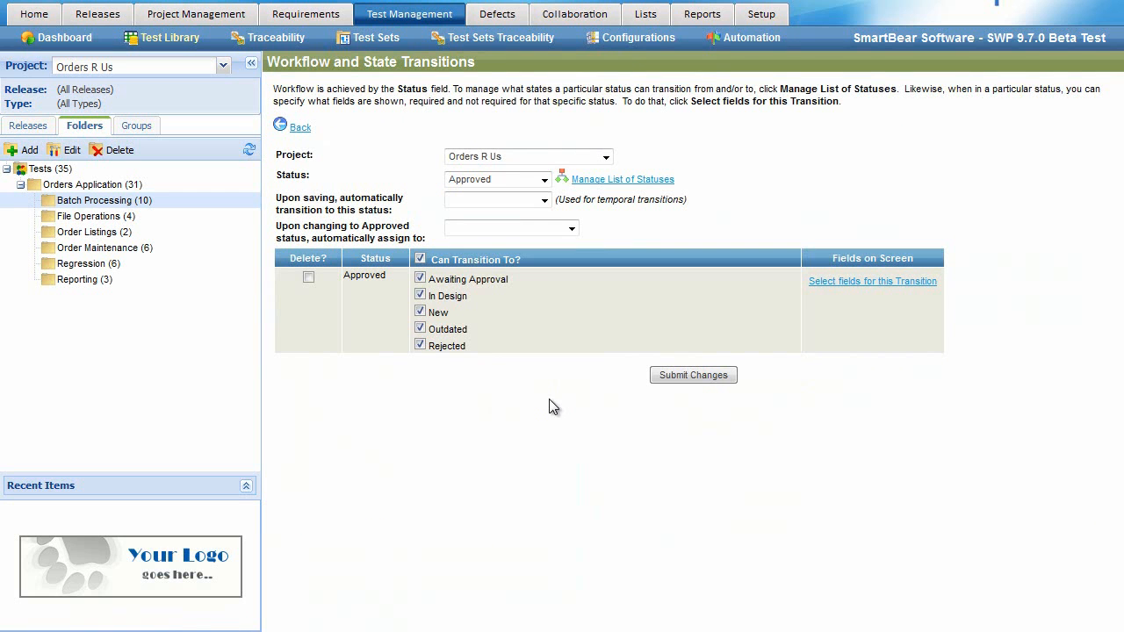
pyautogui.click(488, 179)
pyautogui.click(487, 235)
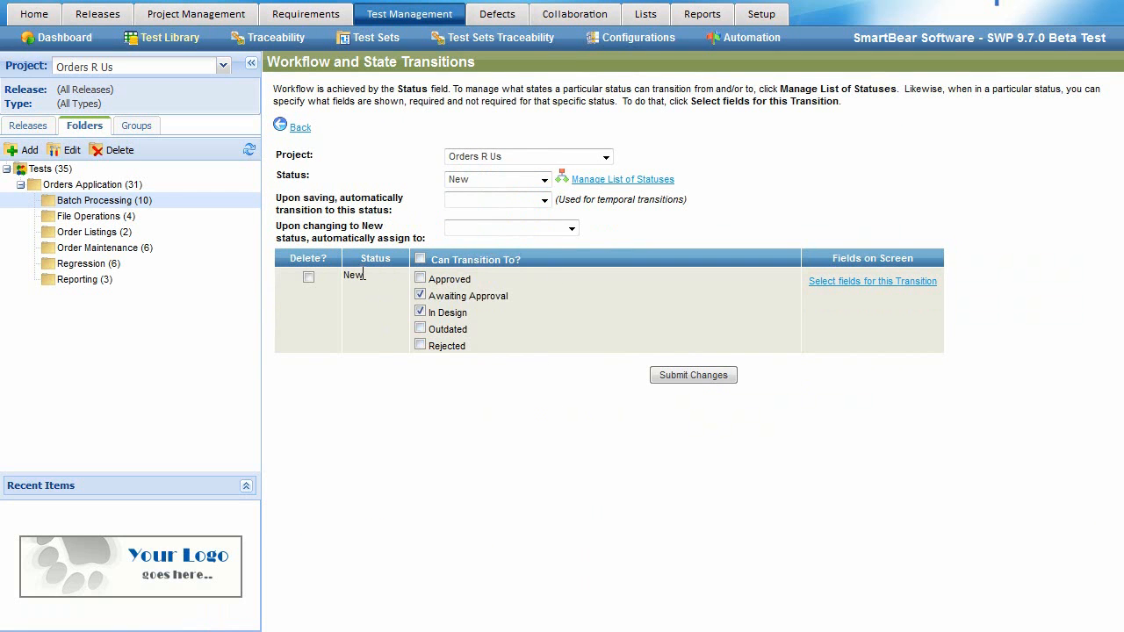
pyautogui.moveTo(440, 293); pyautogui.dragTo(497, 296)
pyautogui.moveTo(437, 312); pyautogui.dragTo(474, 316)
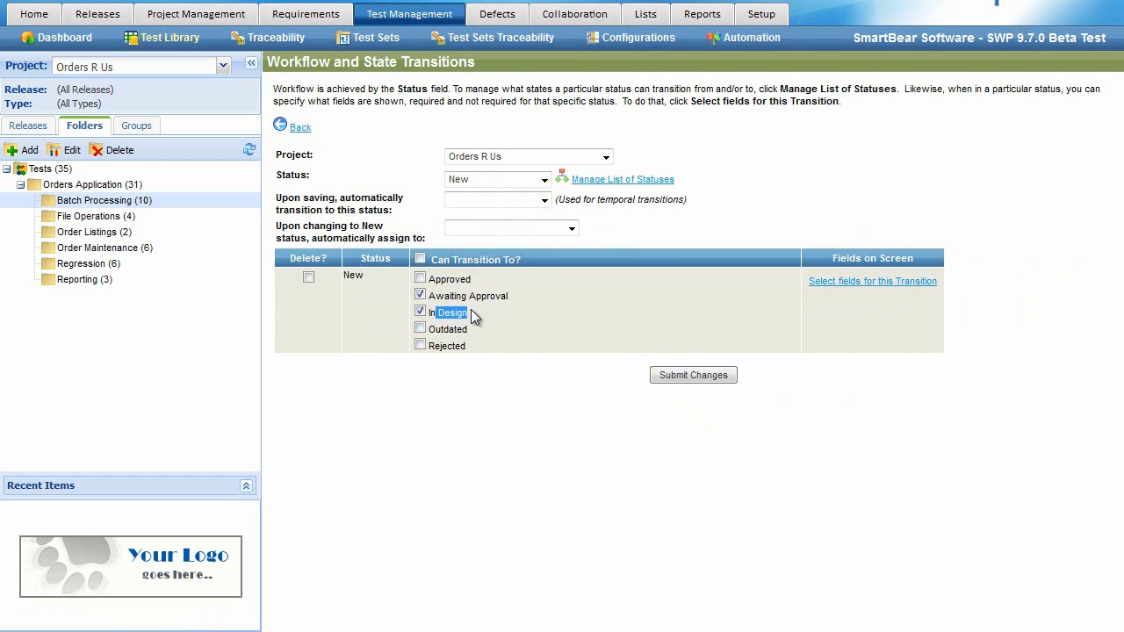
# Look through the auto-assign and Priority field type options for the New status, and revert to no special fields for the transition.
pyautogui.click(571, 228)
pyautogui.click(737, 222)
pyautogui.click(901, 286)
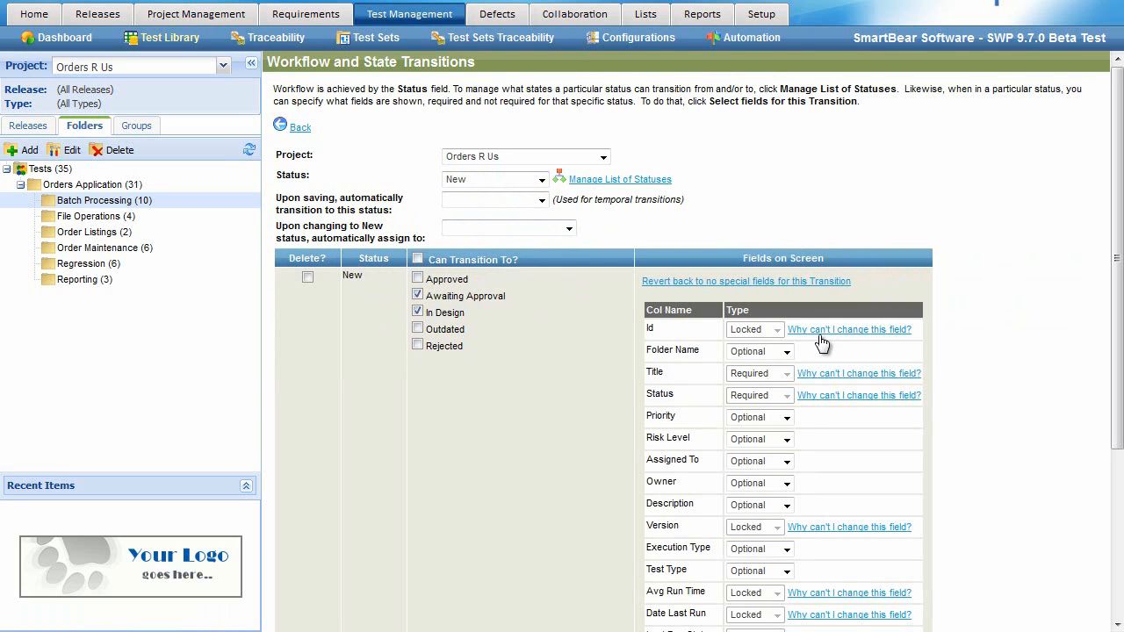
pyautogui.click(774, 418)
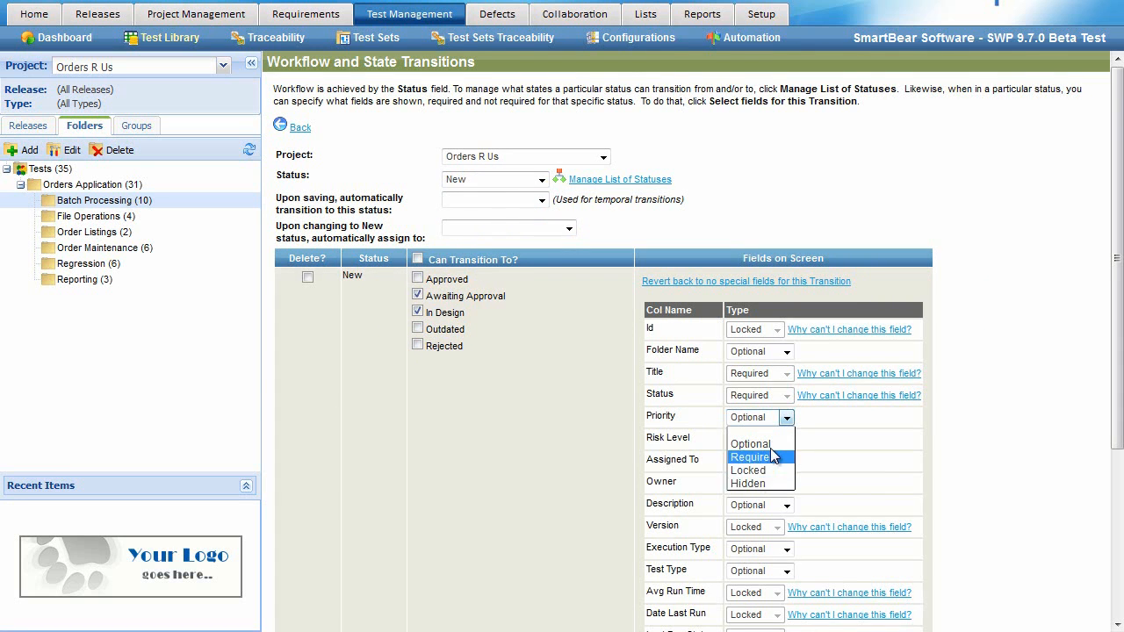
pyautogui.click(581, 459)
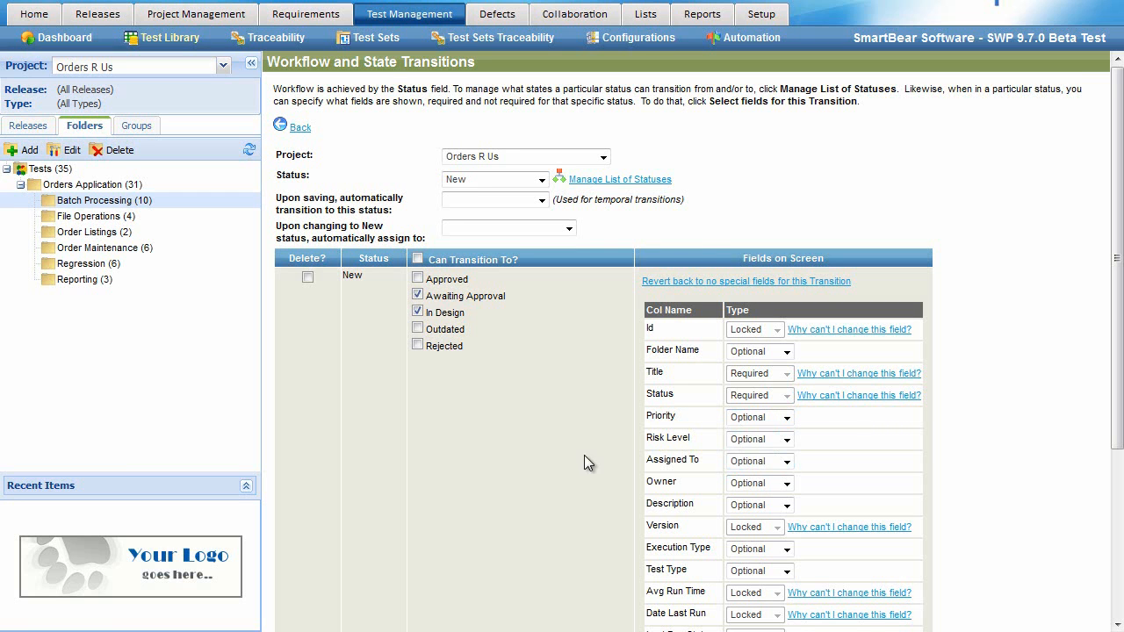
pyautogui.click(829, 282)
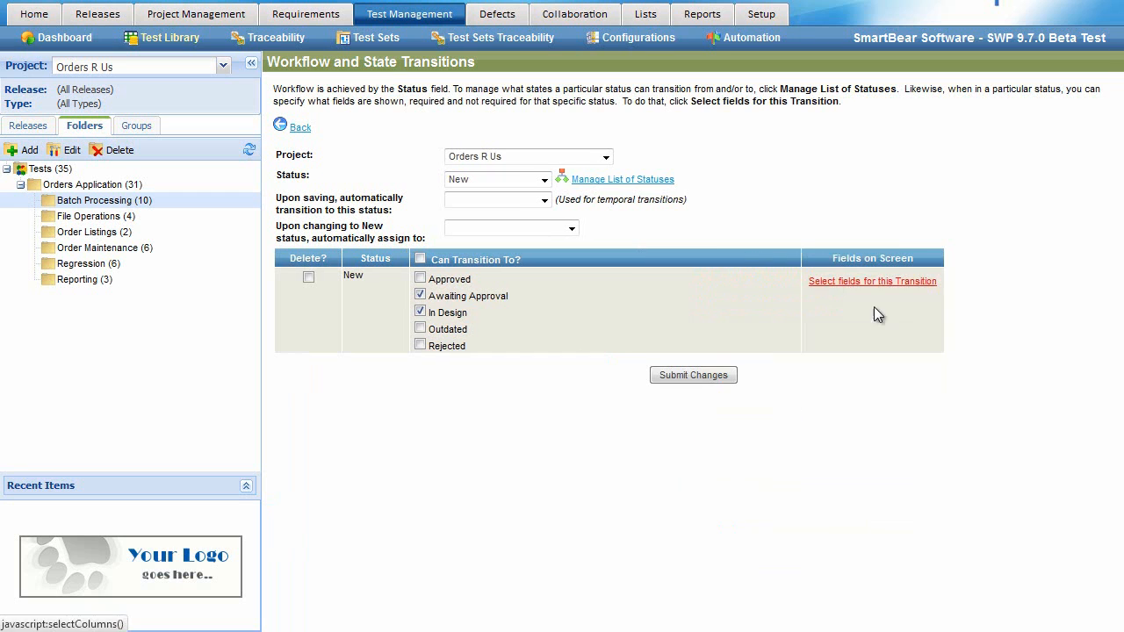
# List the tests from all folders of the Test Library and sort them by Status in descending order.
pyautogui.click(57, 169)
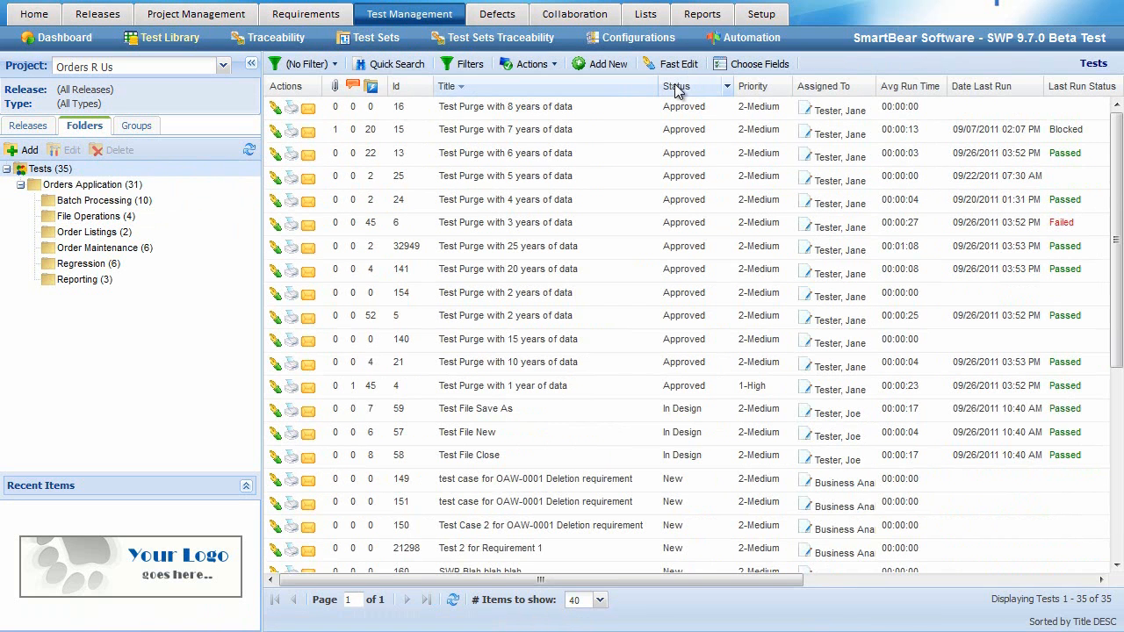
pyautogui.click(675, 87)
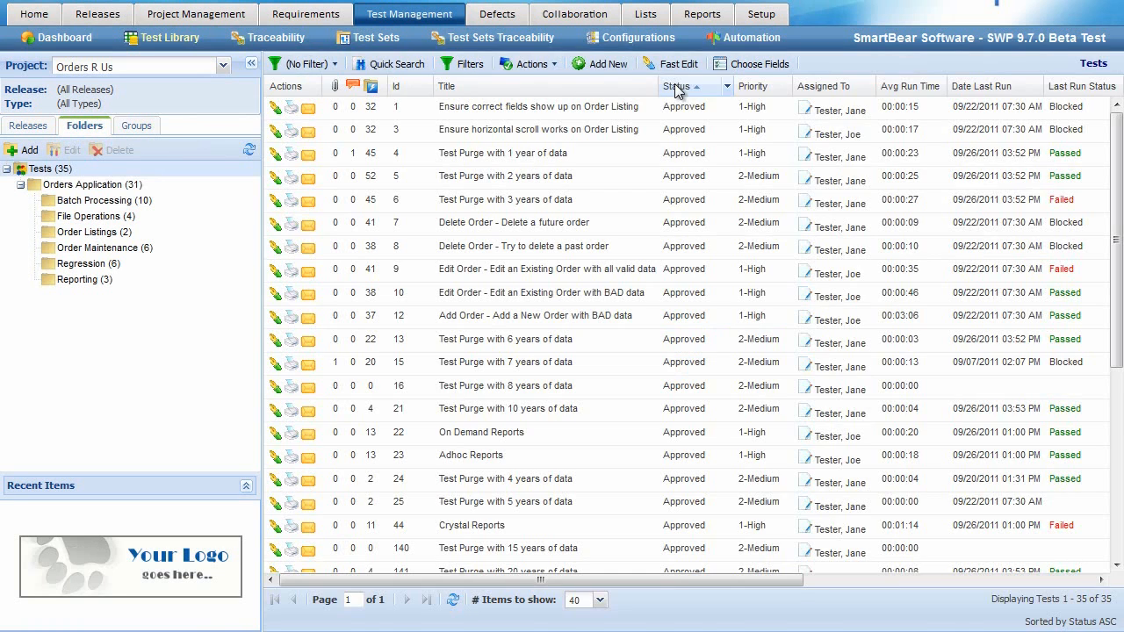
pyautogui.click(675, 87)
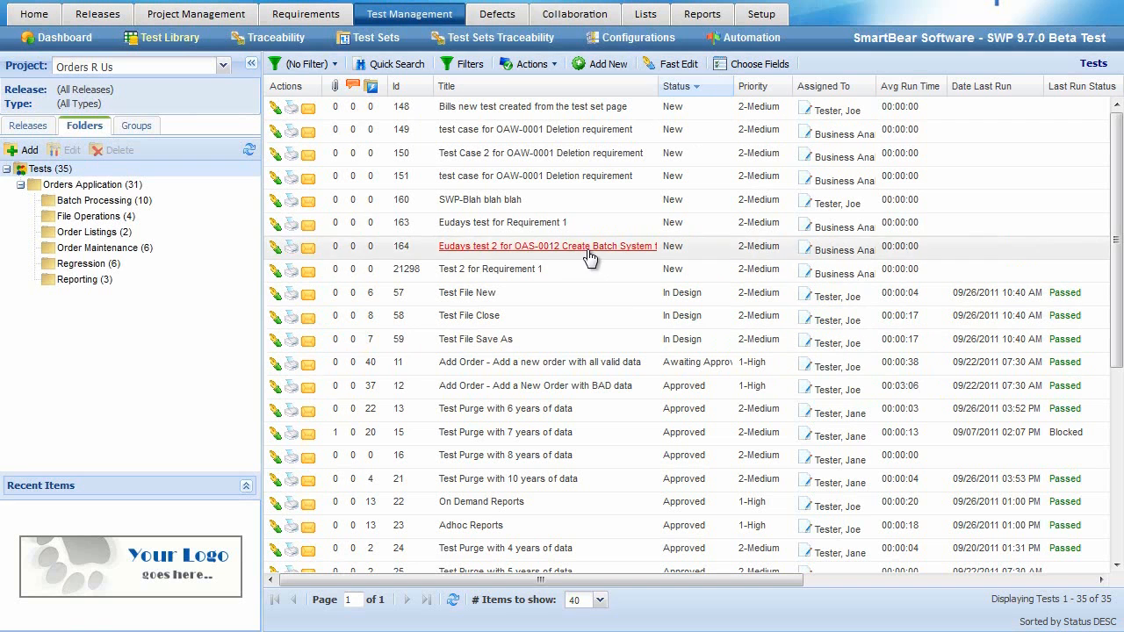
# Search the tests for "file new" in all fields excluding notes, and clear the temporary filter.
pyautogui.click(397, 64)
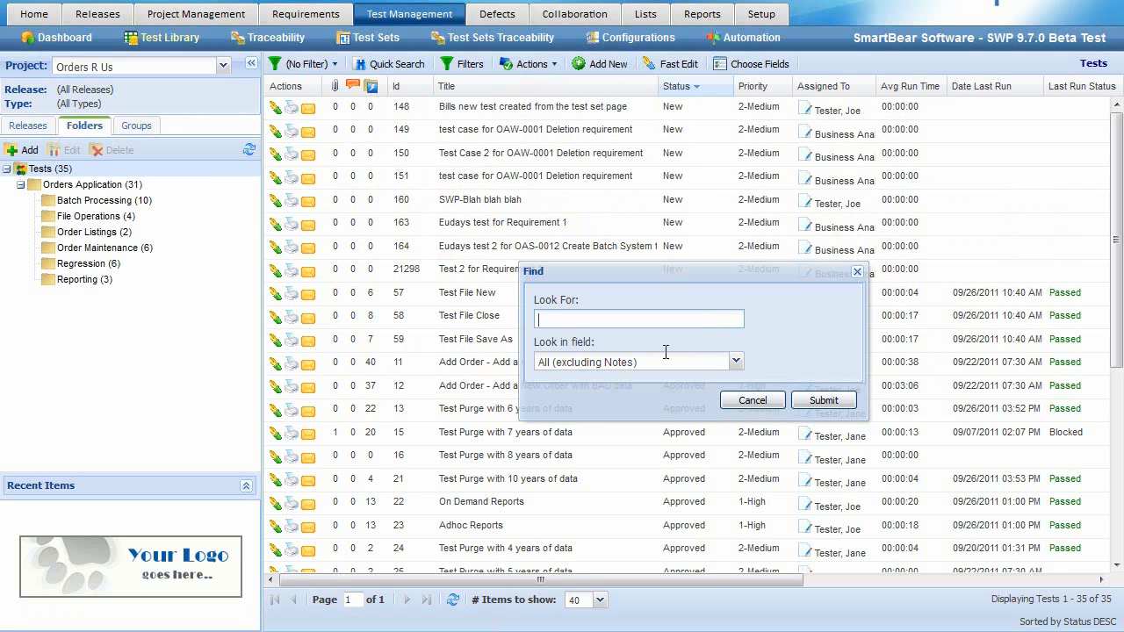
pyautogui.write('file new')
pyautogui.click(841, 402)
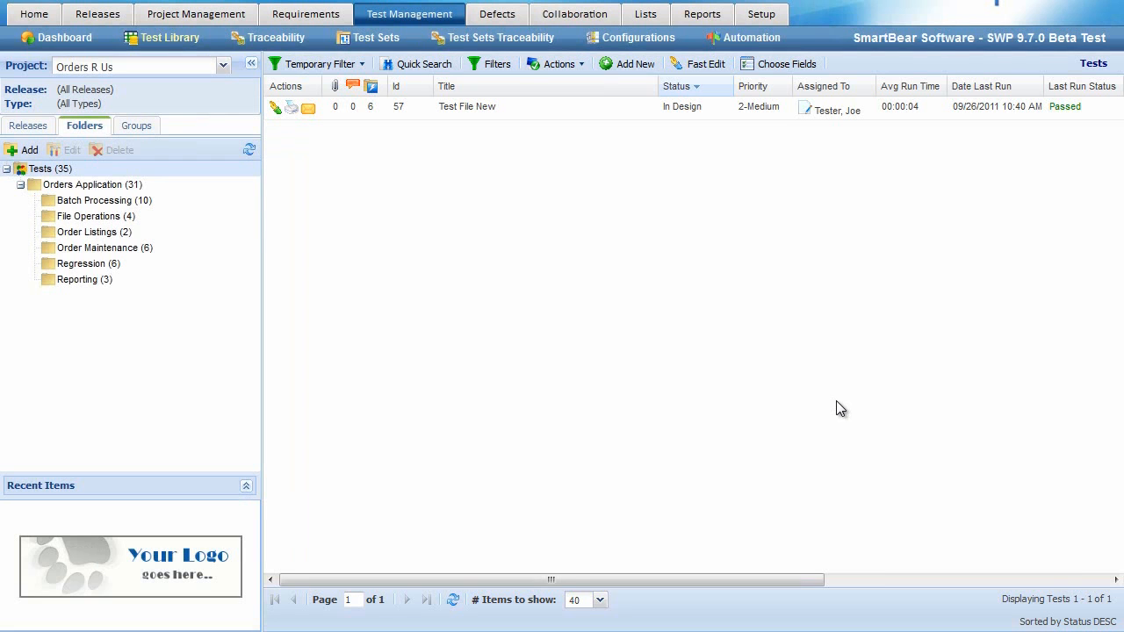
pyautogui.click(364, 67)
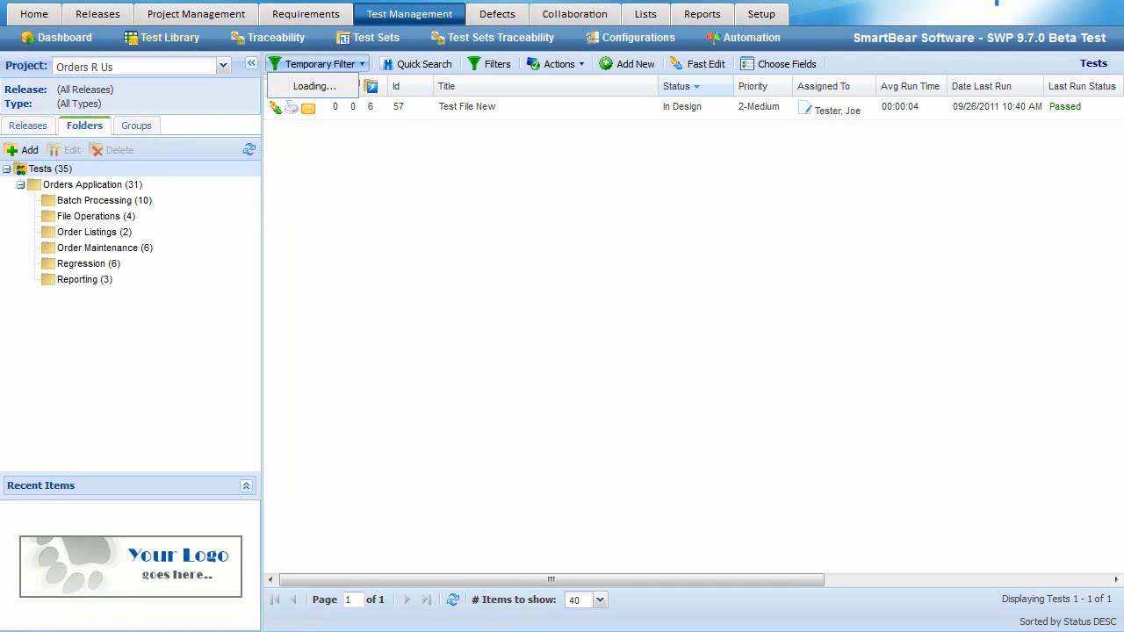
pyautogui.click(318, 140)
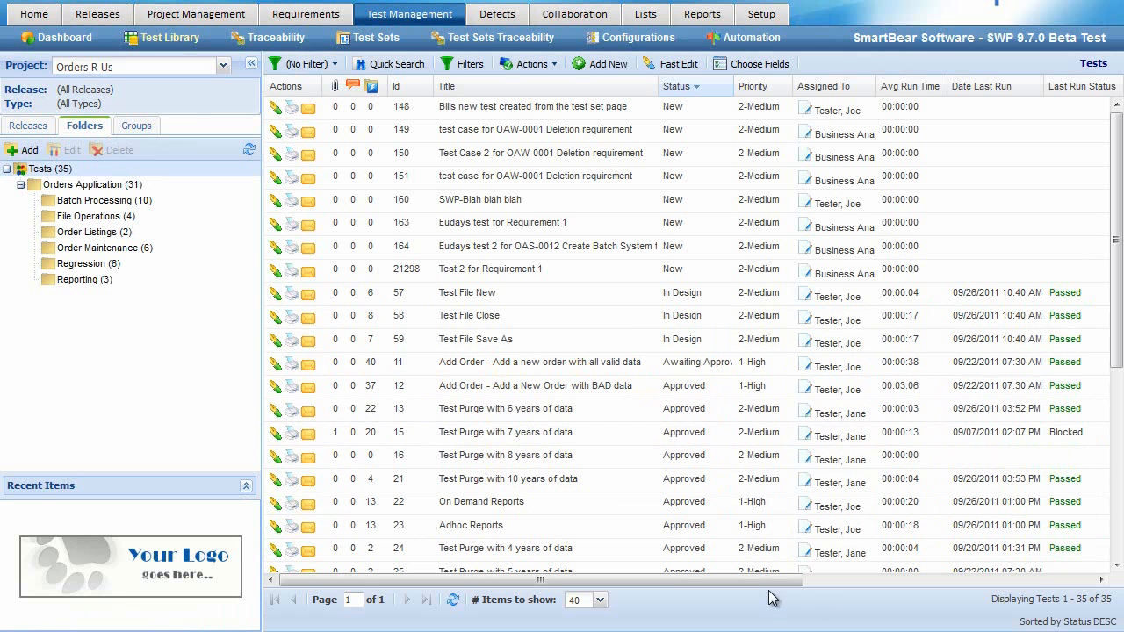
pyautogui.moveTo(774, 583); pyautogui.dragTo(713, 581)
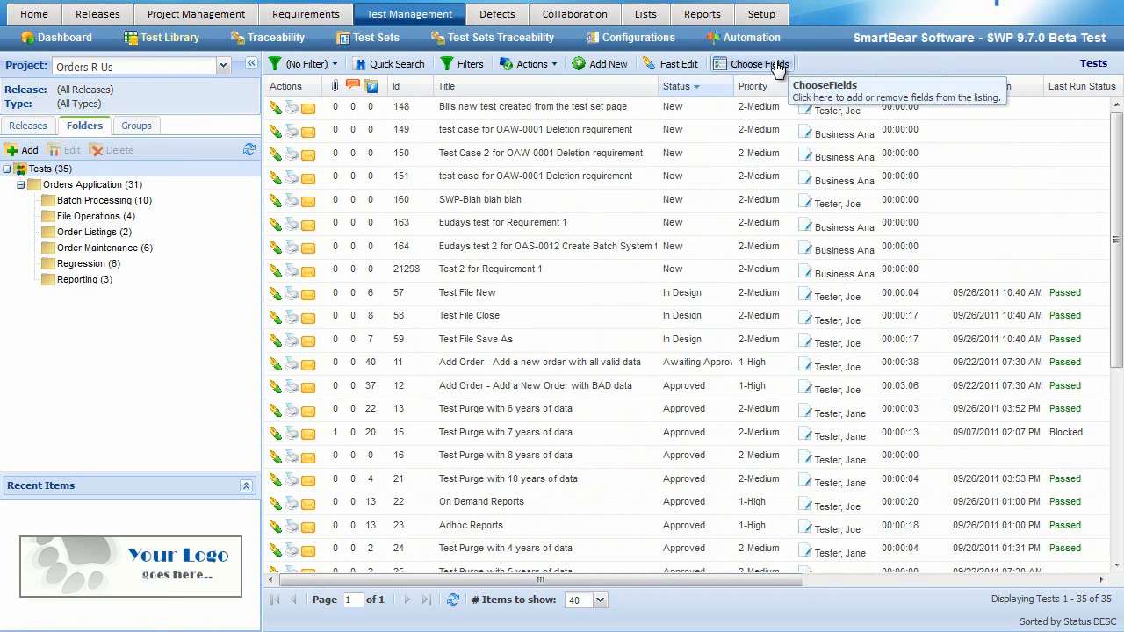
pyautogui.click(554, 68)
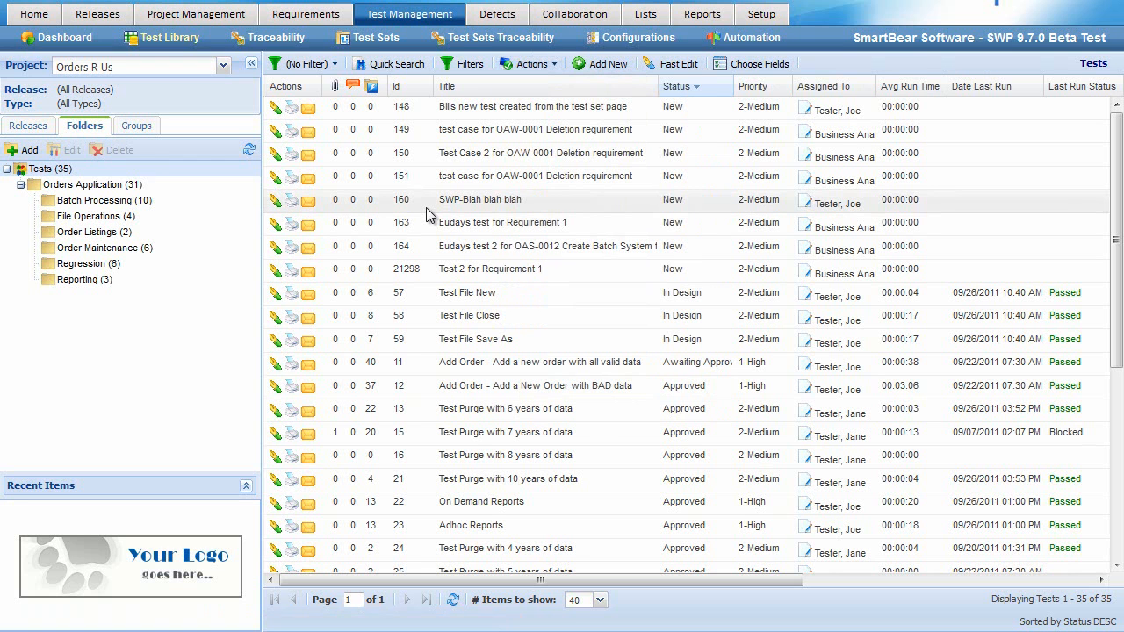
# Group the tests by Assigned To and list those belonging to the second assignee.
pyautogui.click(145, 129)
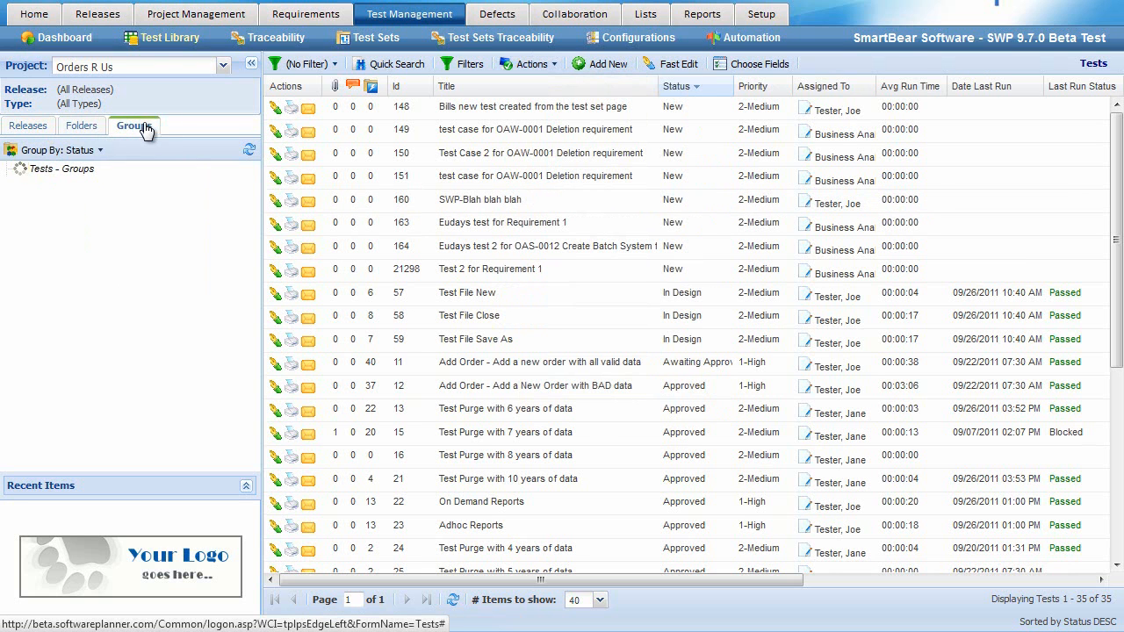
pyautogui.click(105, 150)
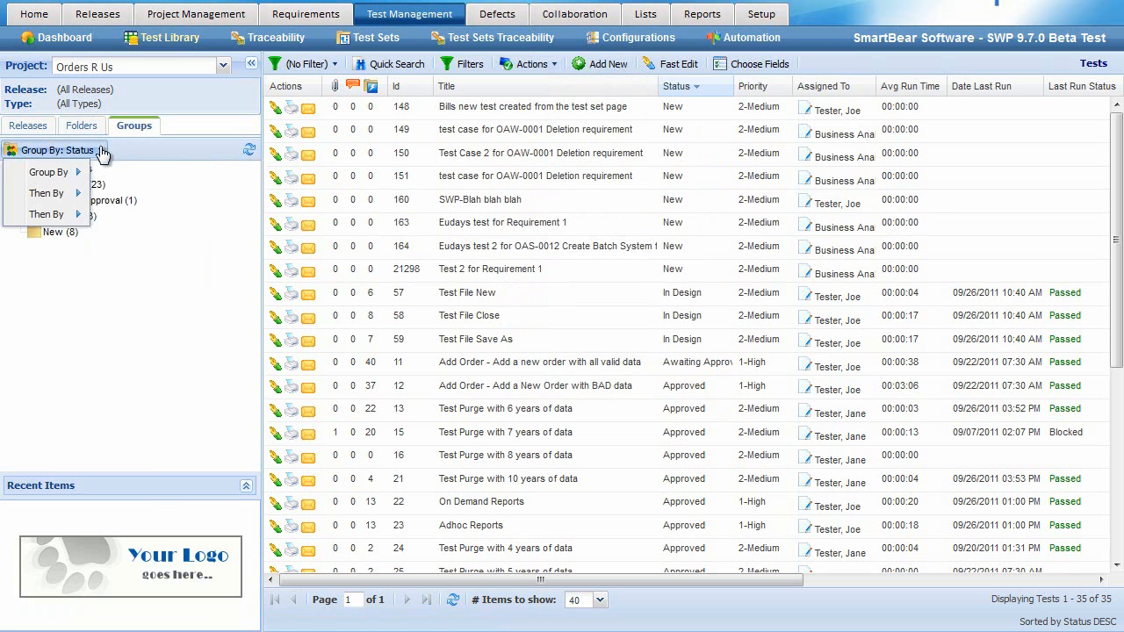
pyautogui.moveTo(41, 176)
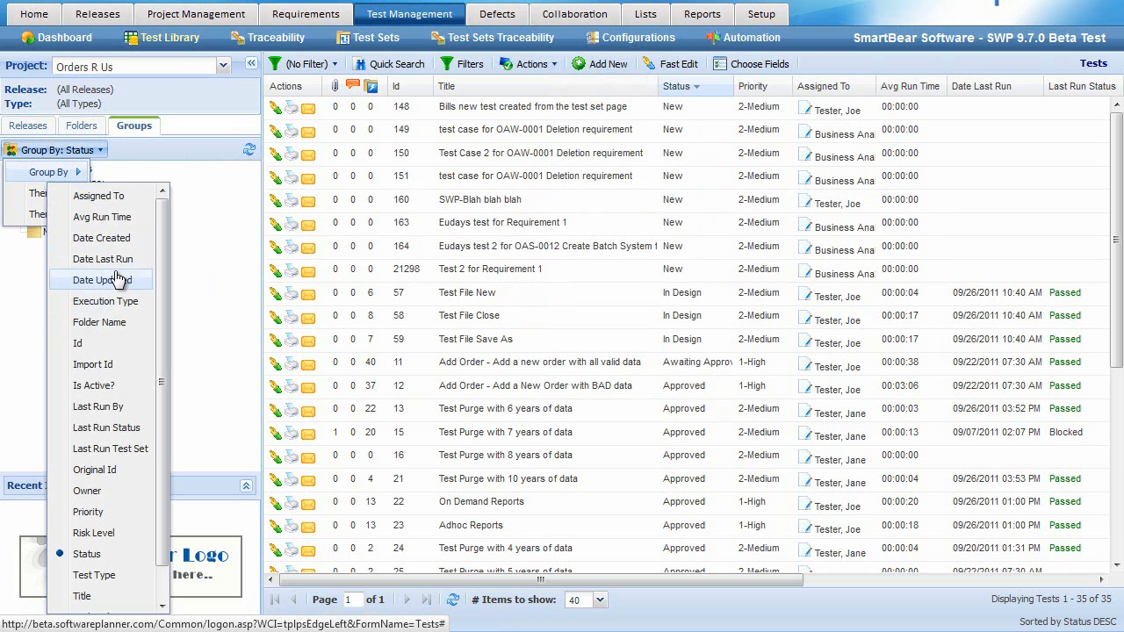
pyautogui.click(116, 198)
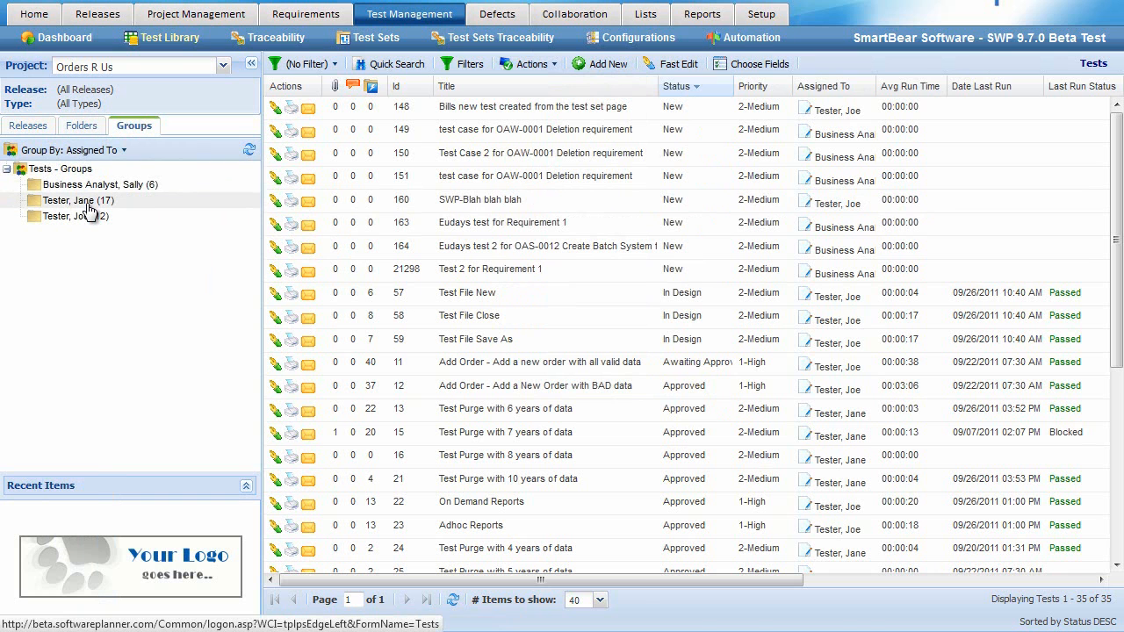
pyautogui.click(88, 202)
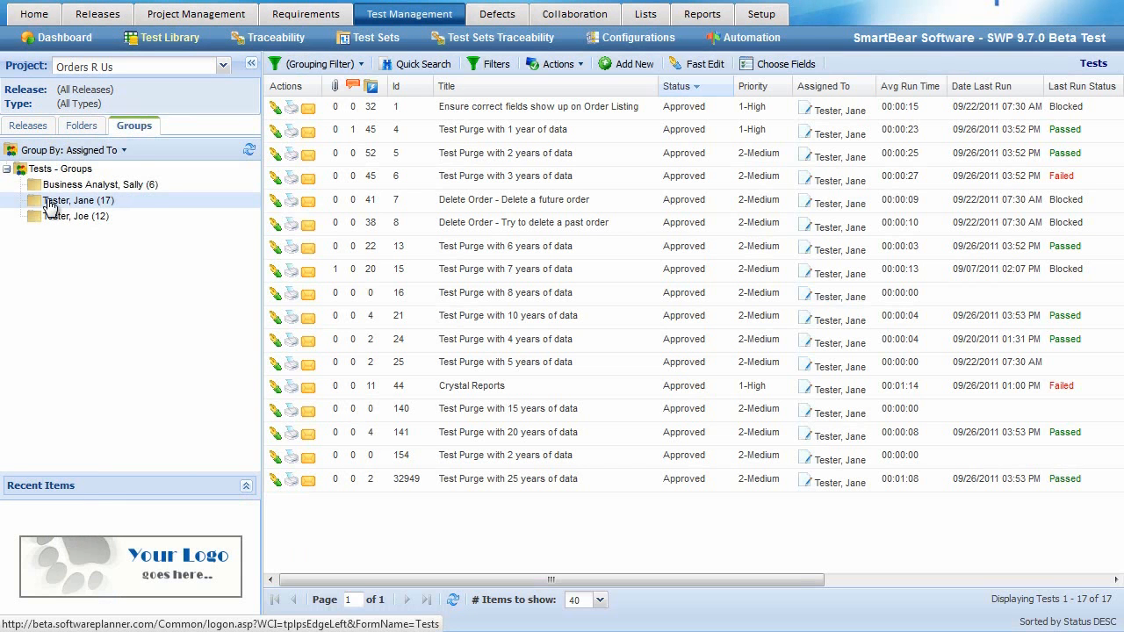
# Add Priority as the second grouping level under Assigned To and list the second assignee's 1-High tests.
pyautogui.click(124, 152)
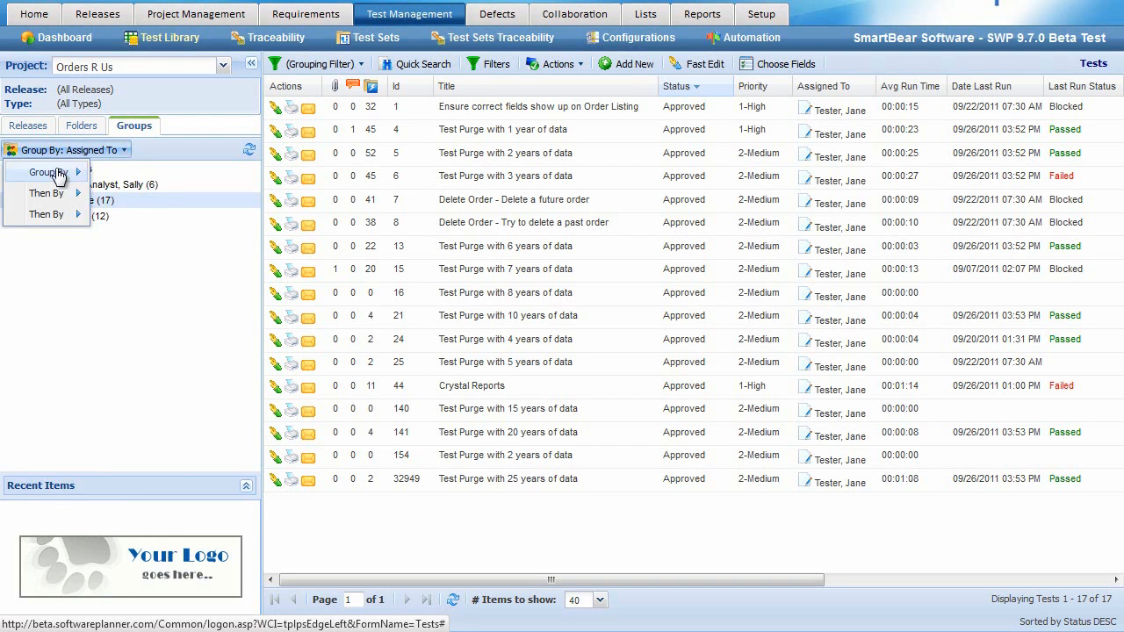
pyautogui.moveTo(45, 193)
pyautogui.scroll(-2, 100, 369)
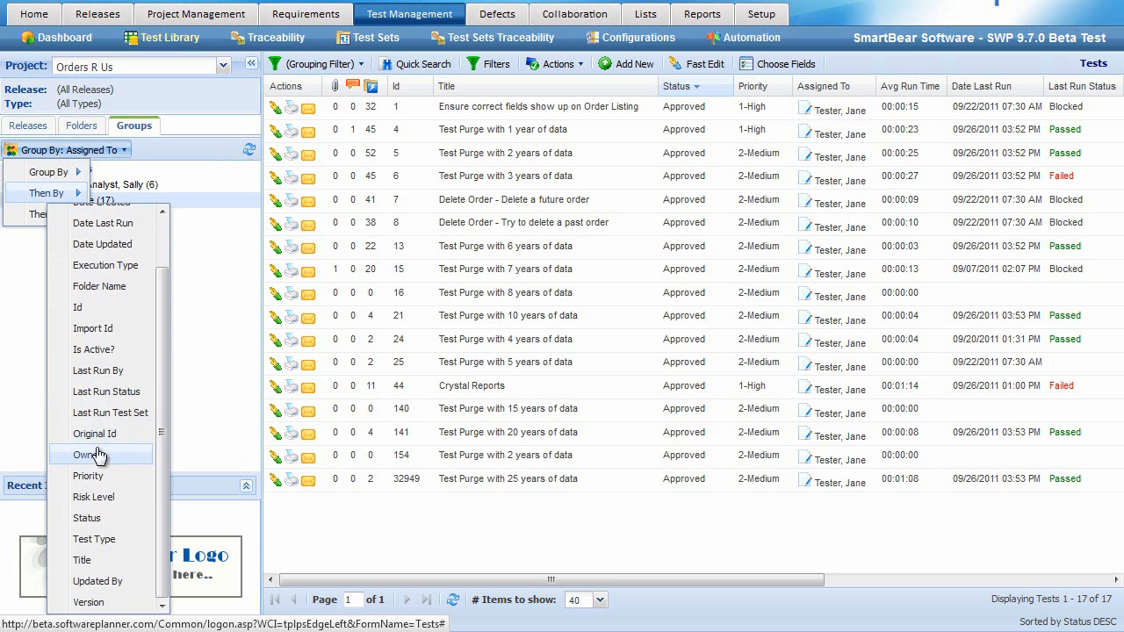
pyautogui.click(89, 476)
pyautogui.doubleClick(85, 202)
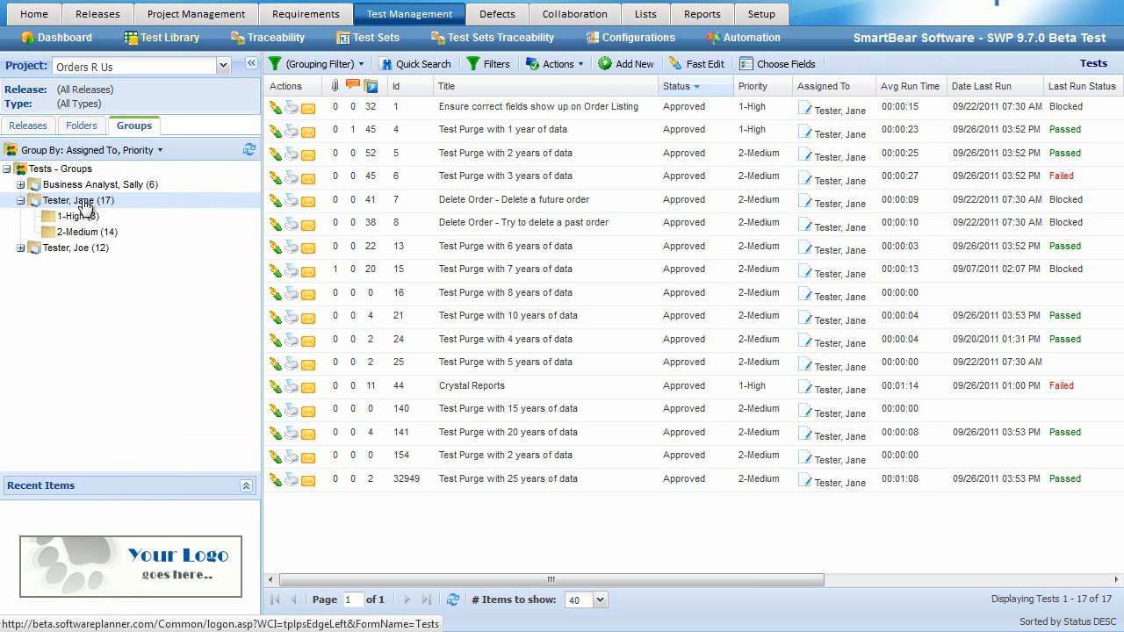
pyautogui.click(76, 217)
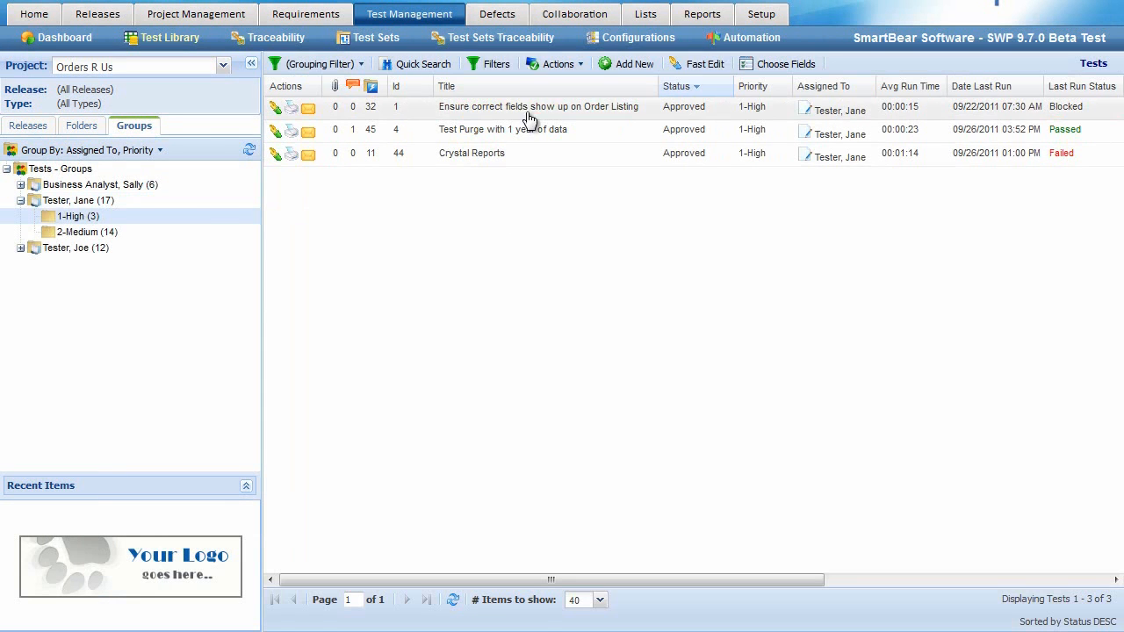
# Examine the run history of the test "Ensure correct fields show up on Order Listing", widening the Release column, and check its average run time.
pyautogui.click(529, 108)
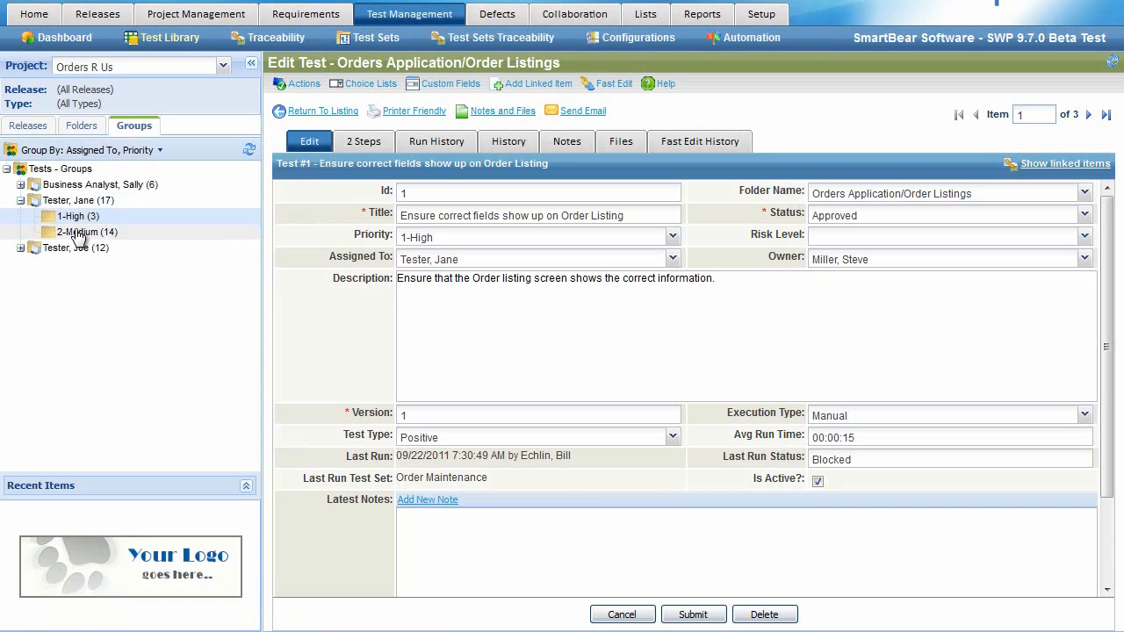
pyautogui.click(446, 143)
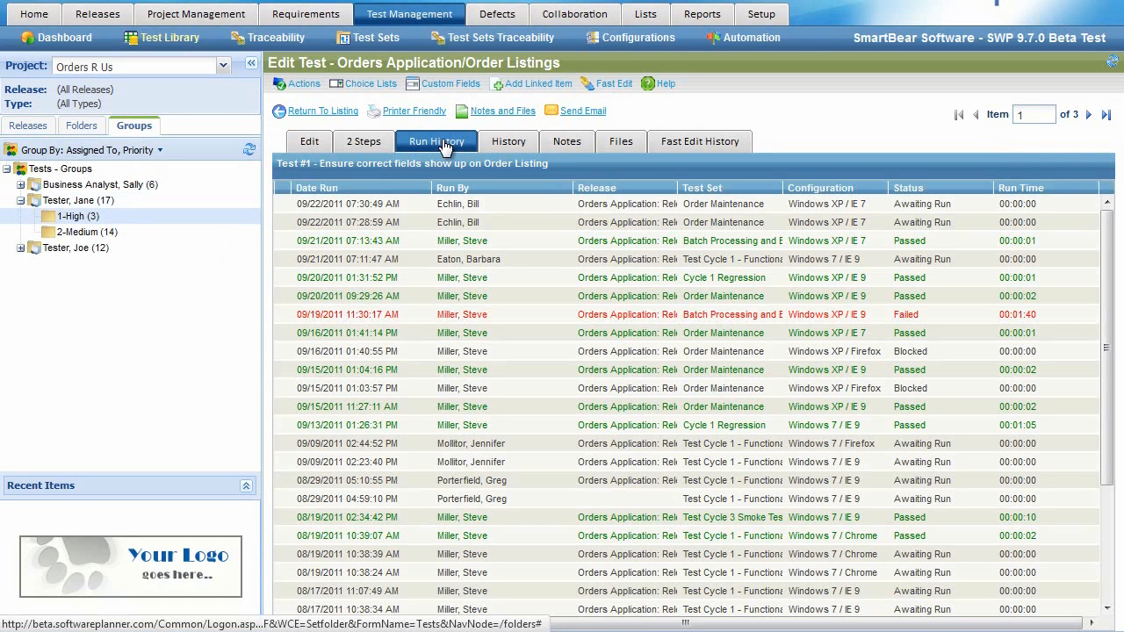
pyautogui.moveTo(573, 188); pyautogui.dragTo(509, 189)
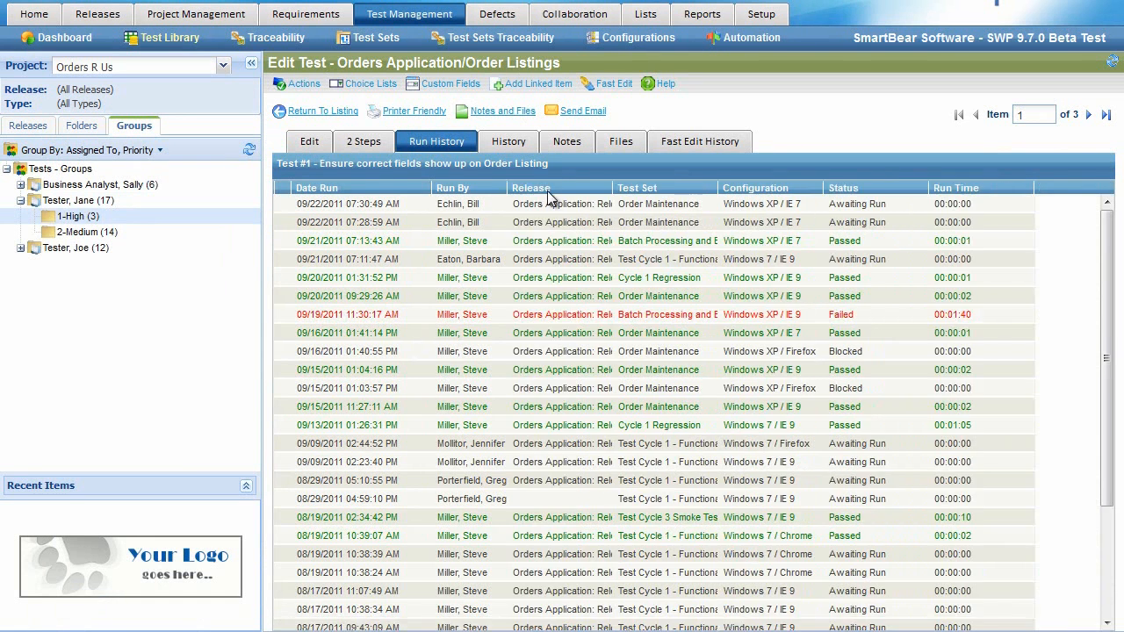
pyautogui.moveTo(611, 188); pyautogui.dragTo(660, 189)
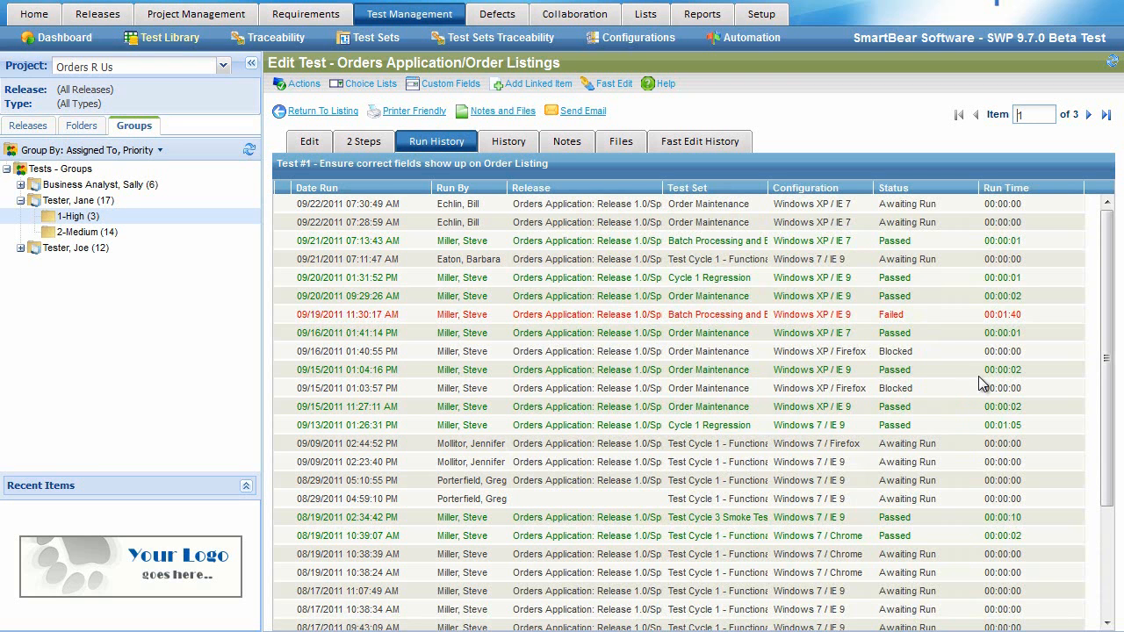
pyautogui.click(313, 147)
pyautogui.moveTo(887, 435); pyautogui.dragTo(794, 427)
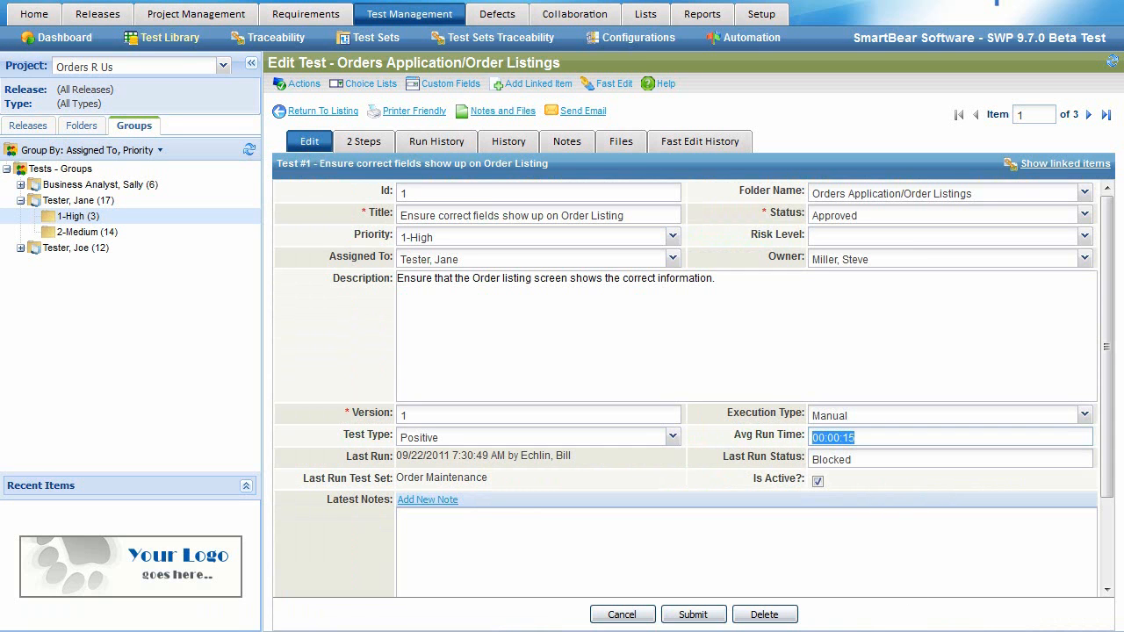
pyautogui.click(390, 358)
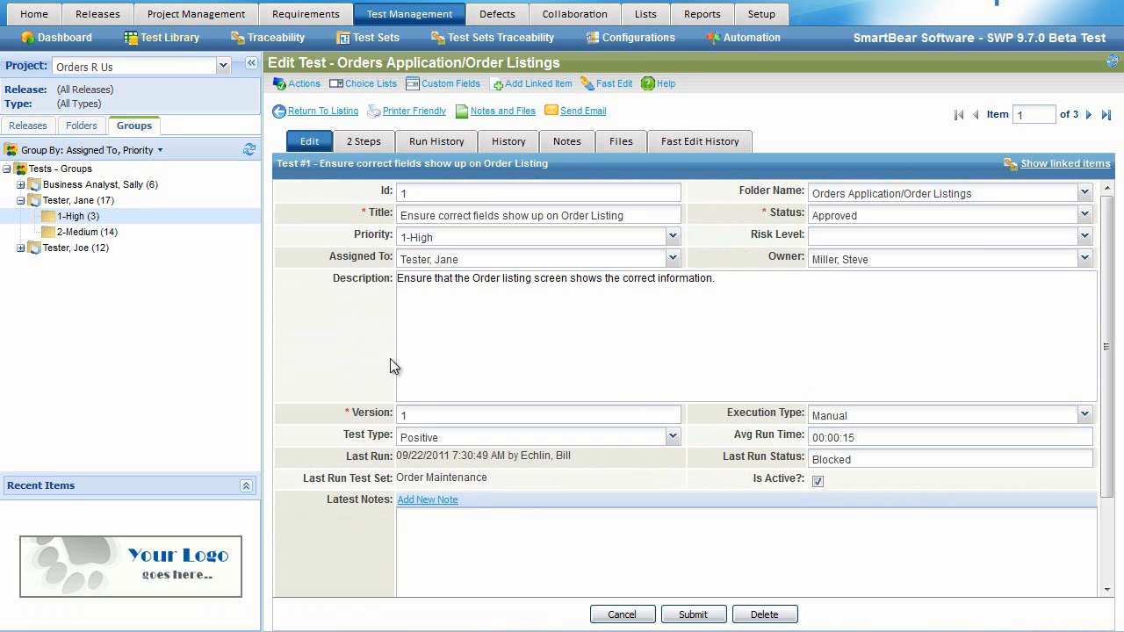
# Examine the run history of the Test Purge Process test set, narrowing the Run By column and widening the Release column.
pyautogui.click(382, 40)
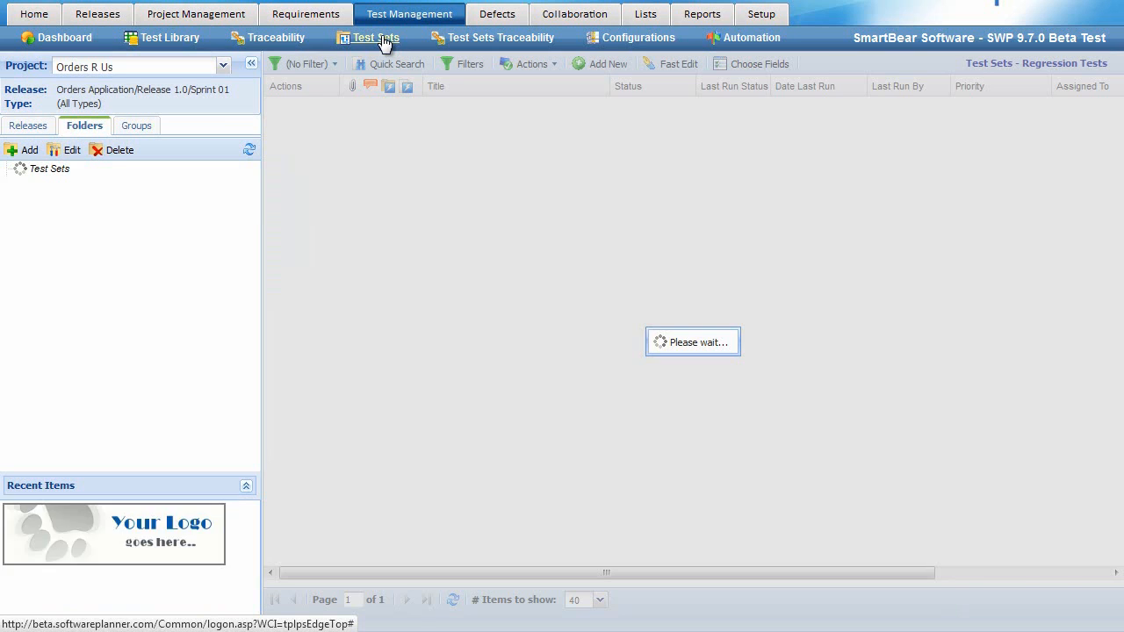
pyautogui.click(466, 223)
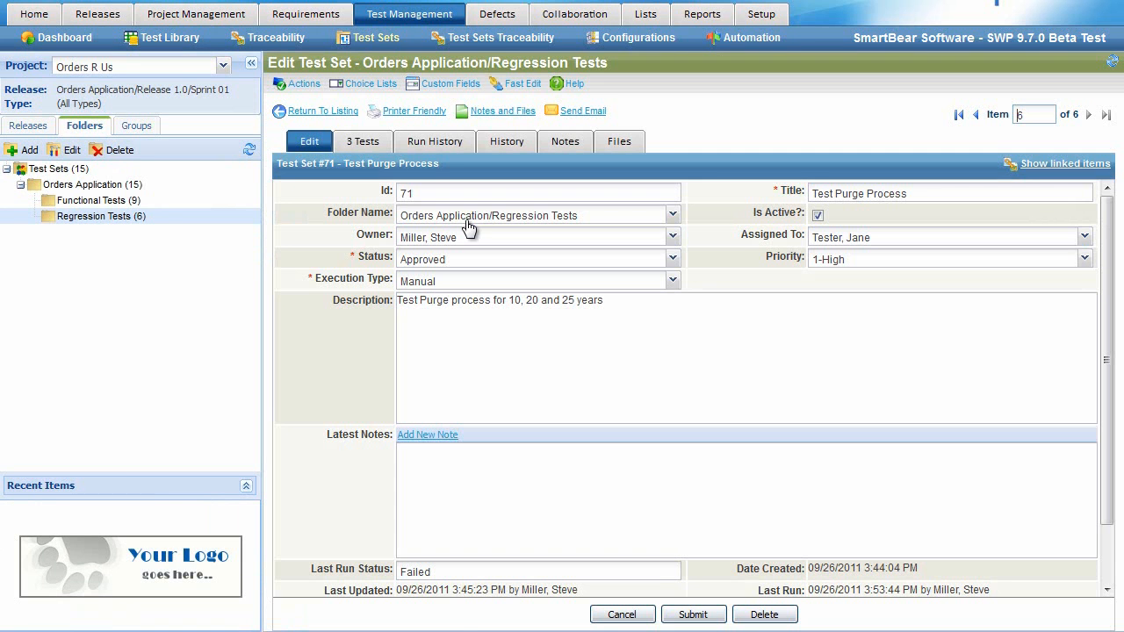
pyautogui.click(444, 146)
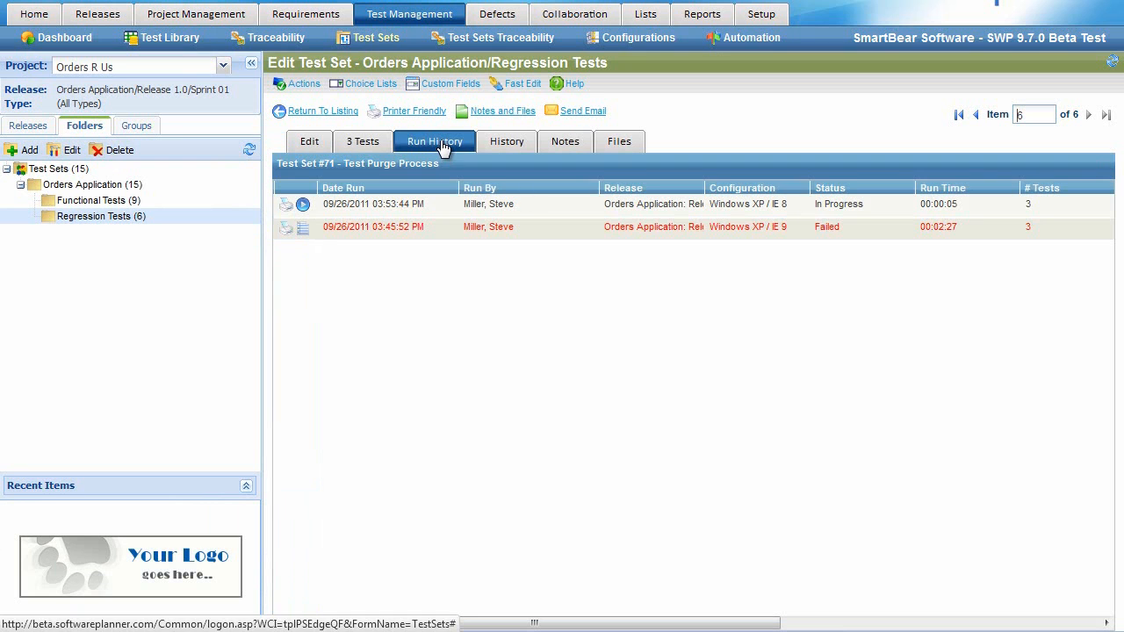
pyautogui.moveTo(598, 186); pyautogui.dragTo(530, 186)
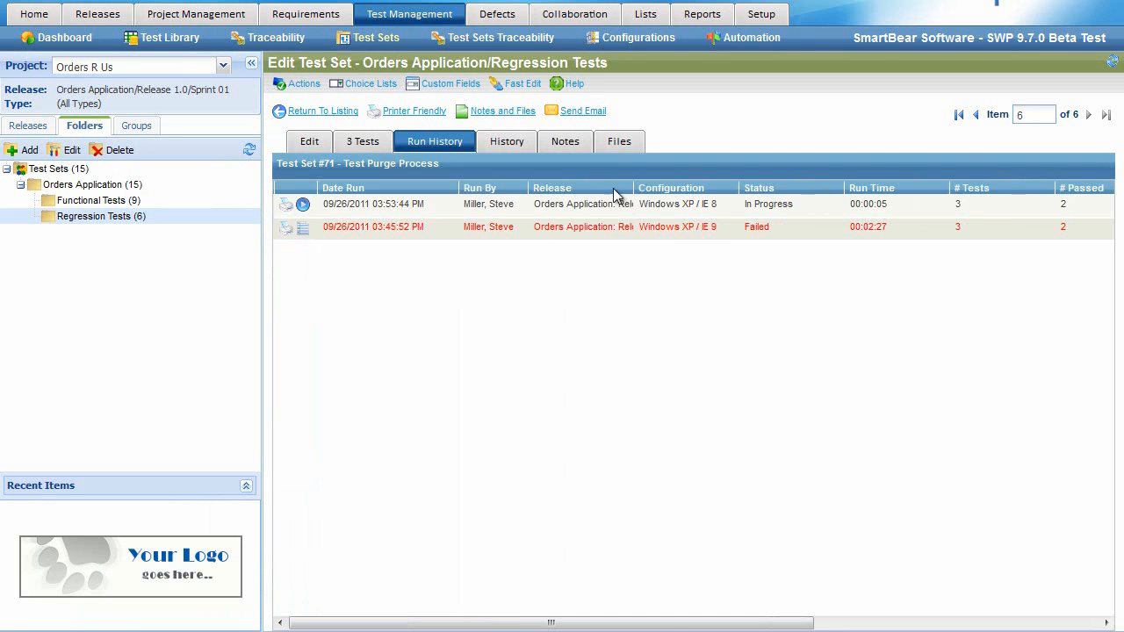
pyautogui.moveTo(635, 188); pyautogui.dragTo(749, 188)
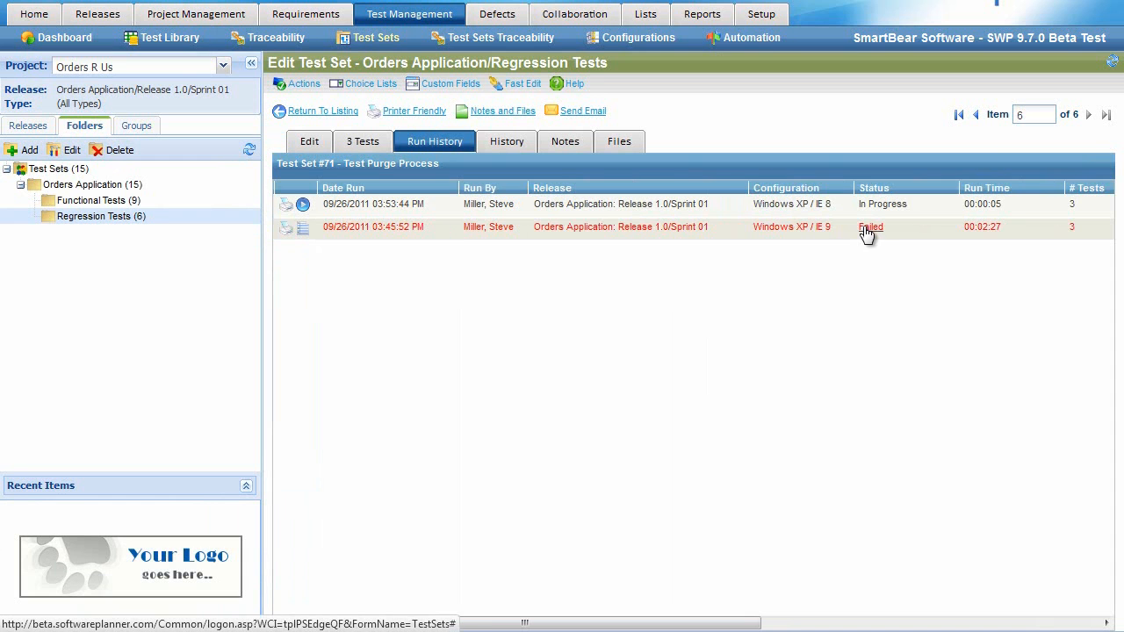
pyautogui.moveTo(704, 622); pyautogui.dragTo(1040, 623)
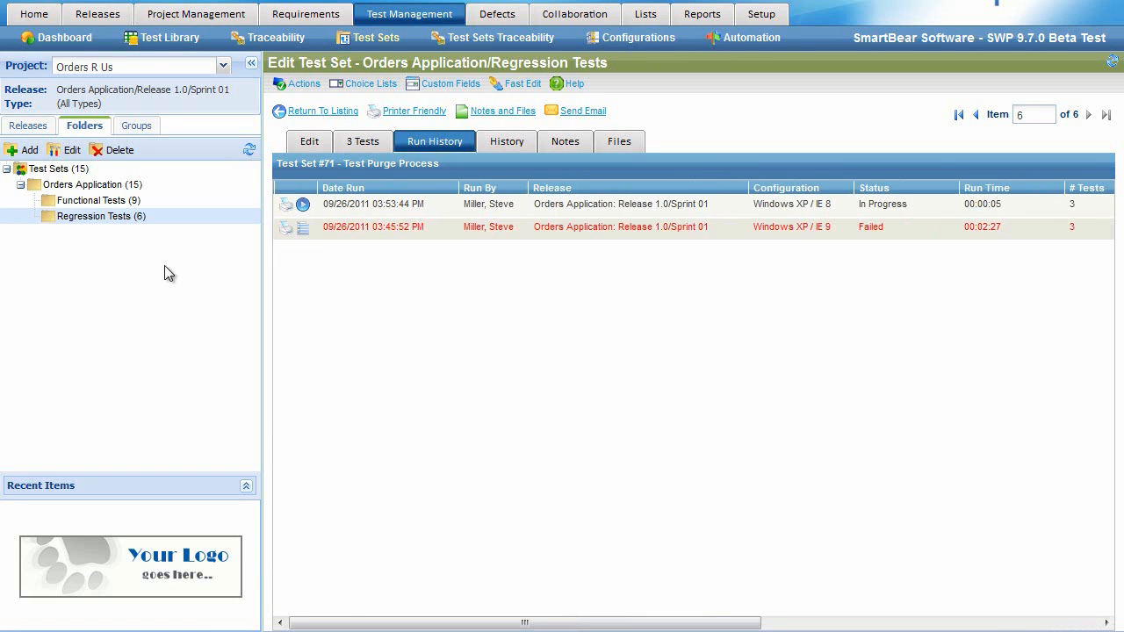
# Review the Test Sets charts on the Test Management dashboard, covering test runs by configuration, assignee and test set.
pyautogui.click(81, 40)
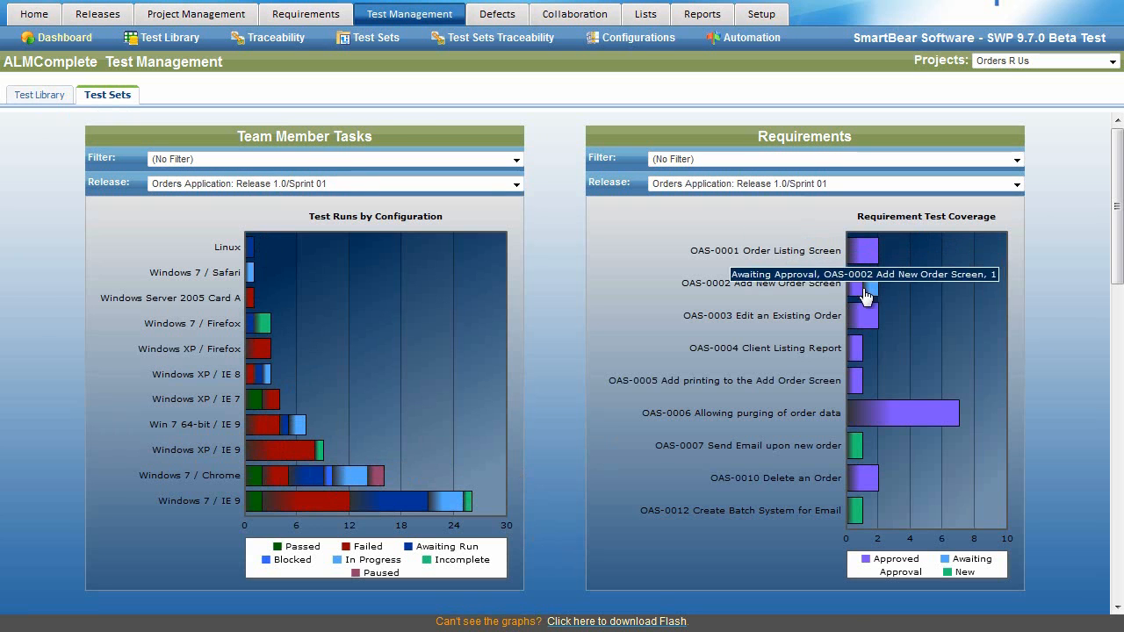
pyautogui.moveTo(1114, 279); pyautogui.dragTo(1114, 446)
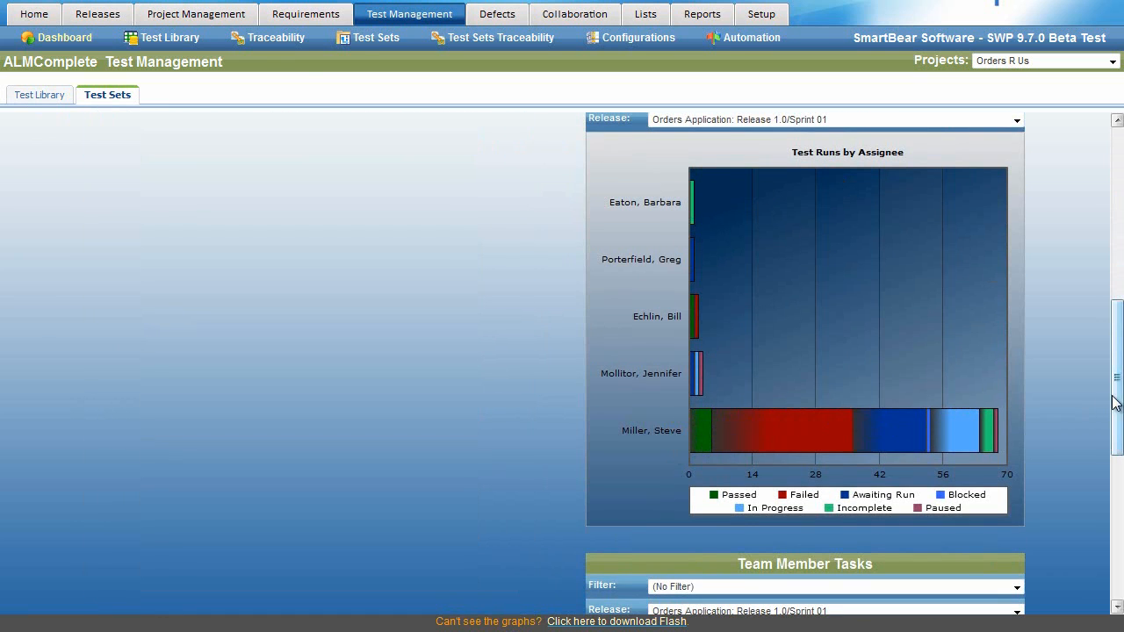
pyautogui.scroll(-5, 1108, 405)
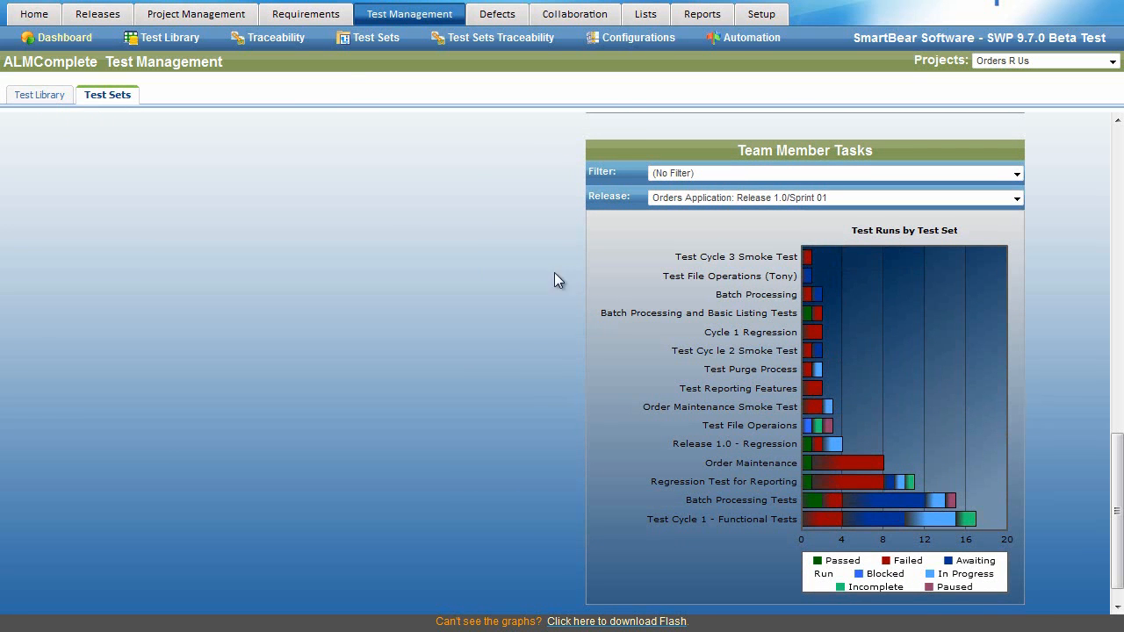
# Review the Requirements dashboard charts by release, including Requirement Test Coverage and Test Runs by Requirement.
pyautogui.click(307, 15)
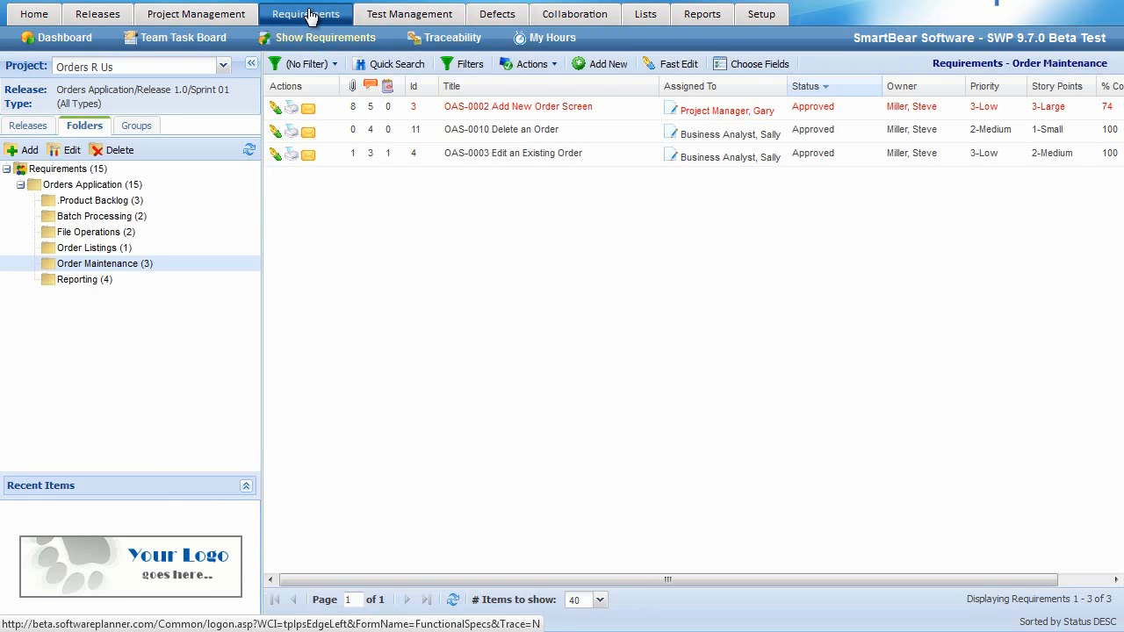
pyautogui.click(74, 41)
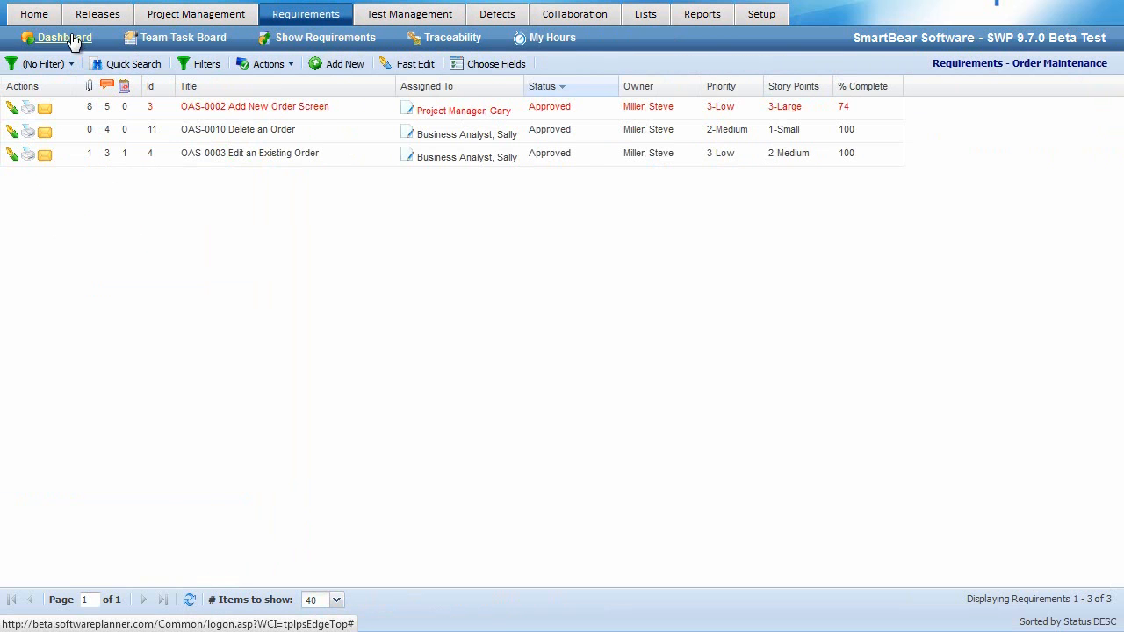
pyautogui.click(74, 41)
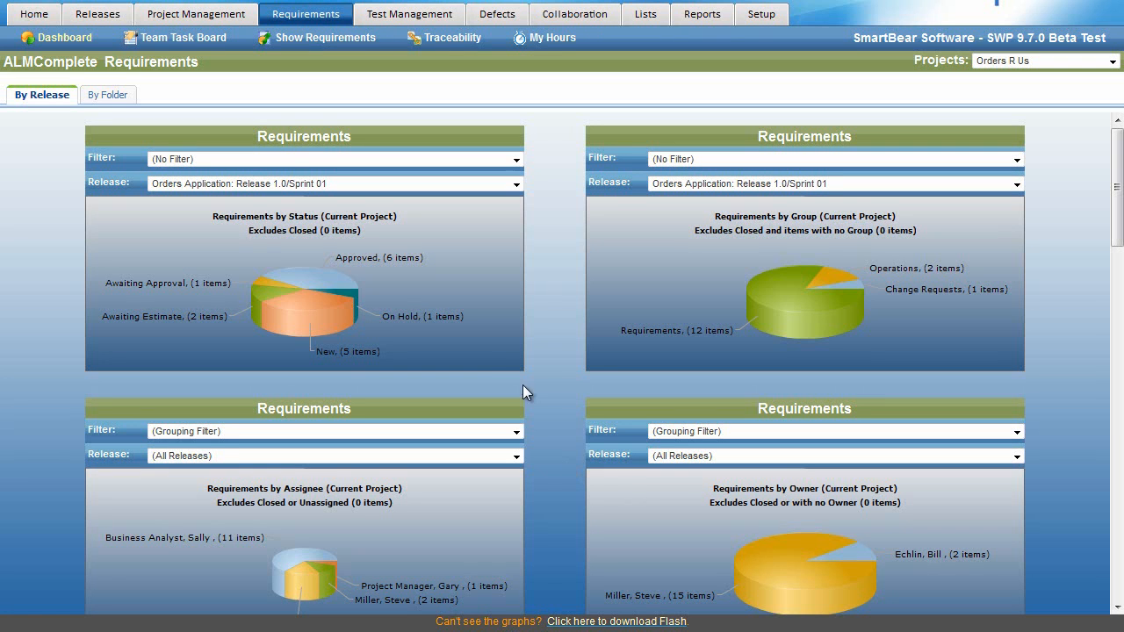
pyautogui.moveTo(296, 314)
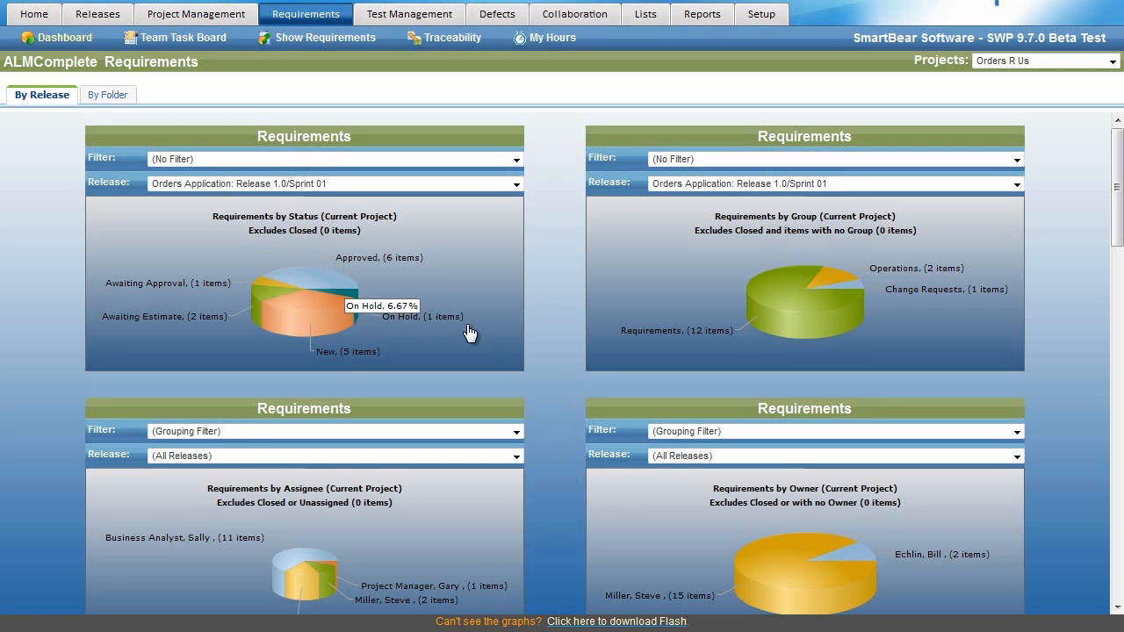
pyautogui.moveTo(1119, 235); pyautogui.dragTo(1119, 469)
pyautogui.moveTo(373, 231)
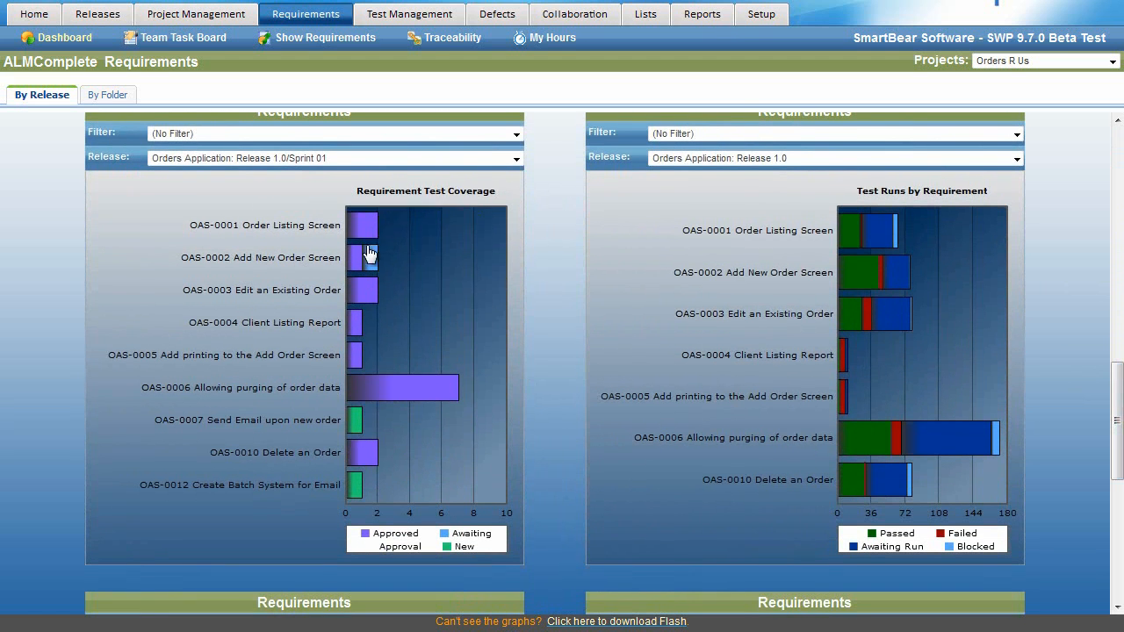
pyautogui.moveTo(883, 230)
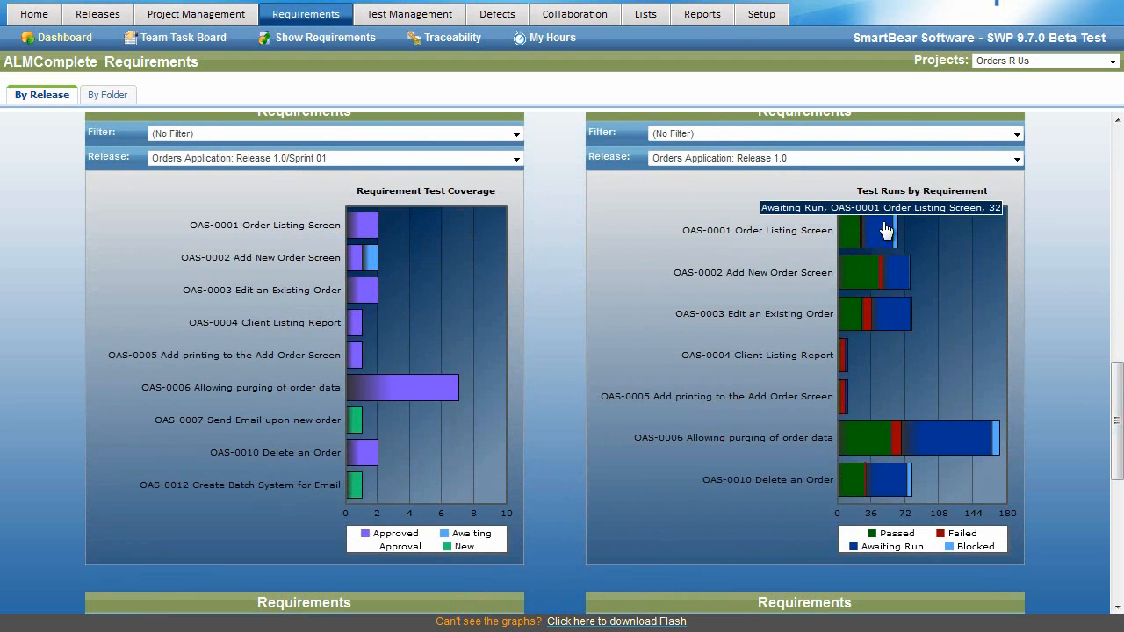
# Drill down into the Approved slice of the Requirements by Status chart and open the requirement OAS-0001 Order Listing Screen.
pyautogui.click(1111, 235)
pyautogui.click(1110, 233)
pyautogui.moveTo(314, 281)
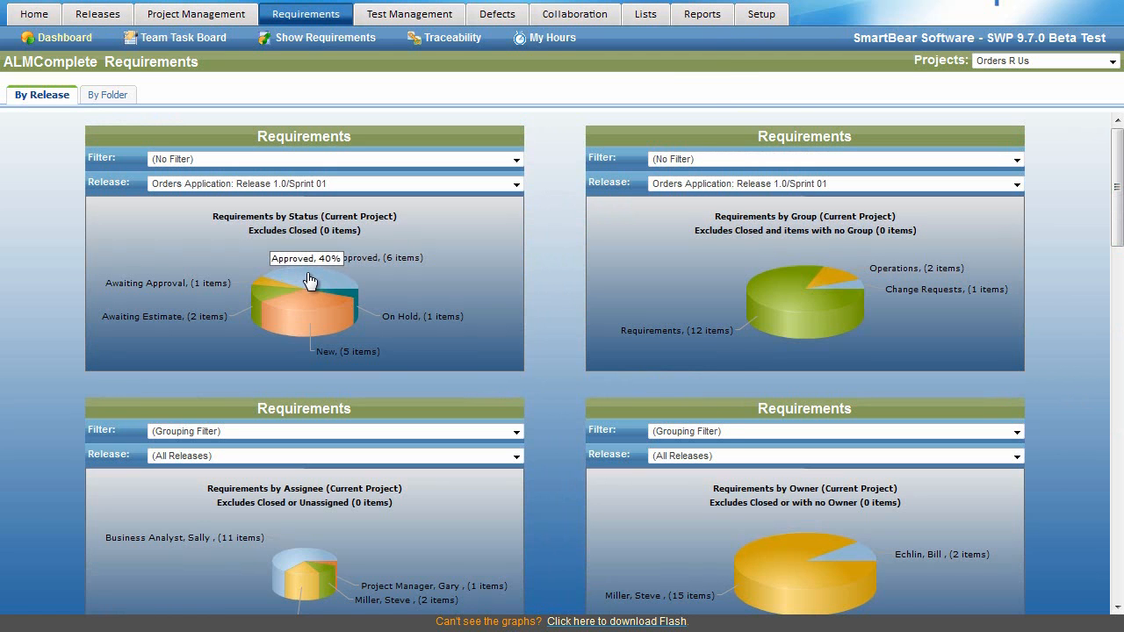
pyautogui.click(309, 280)
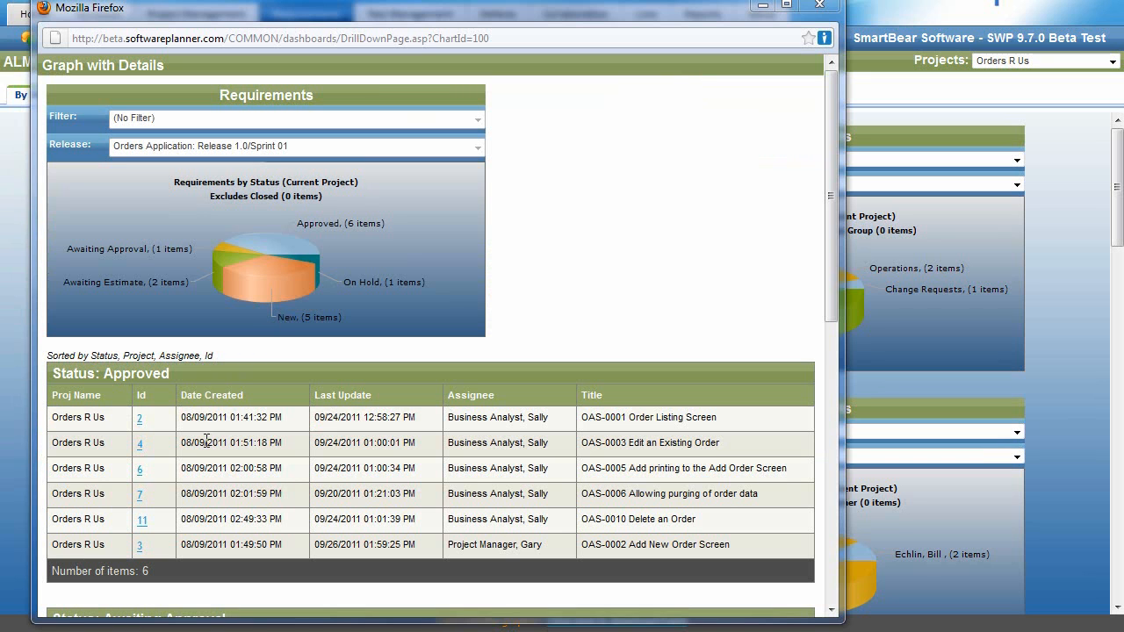
pyautogui.click(141, 423)
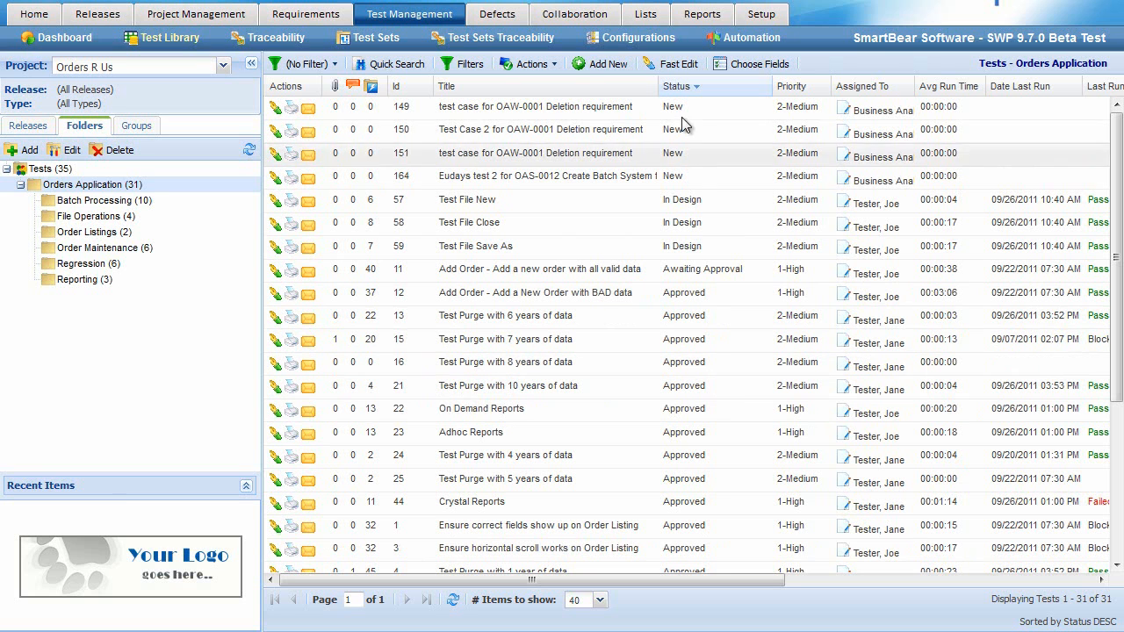
# Sort the Orders Application tests by Status in ascending order and search them for "in design" in all fields excluding notes.
pyautogui.click(681, 87)
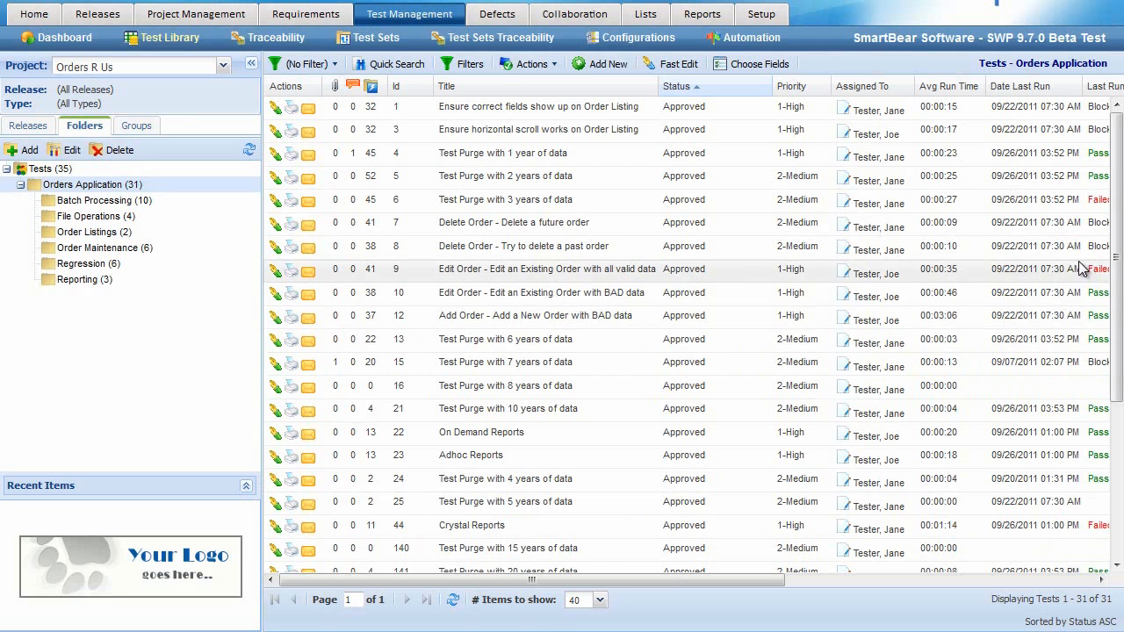
pyautogui.click(400, 64)
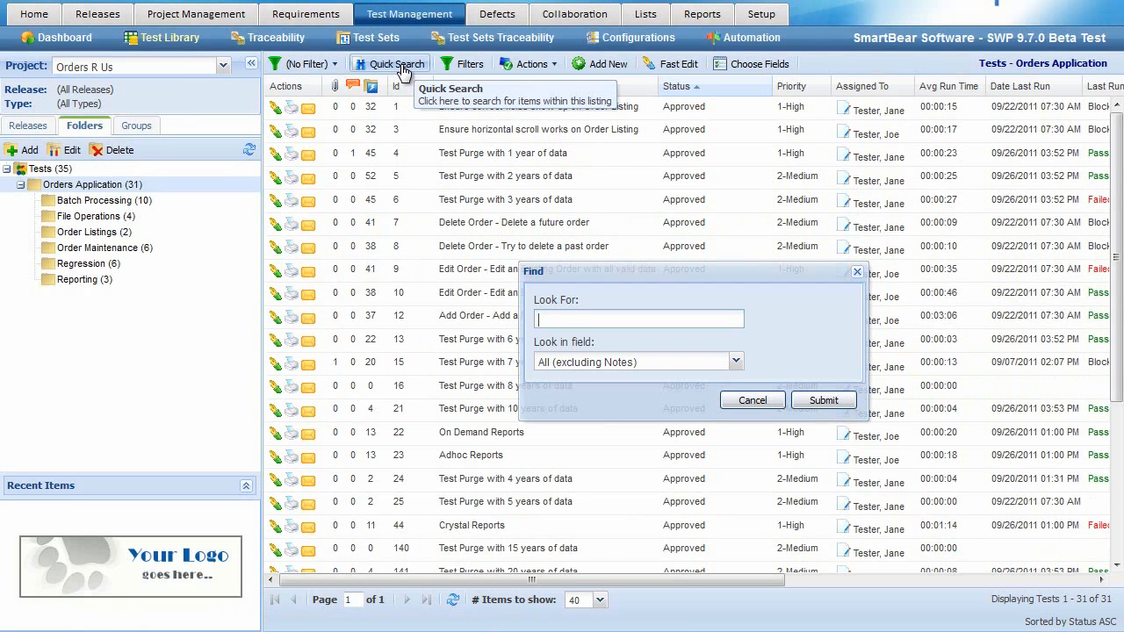
pyautogui.write('in design')
pyautogui.click(825, 398)
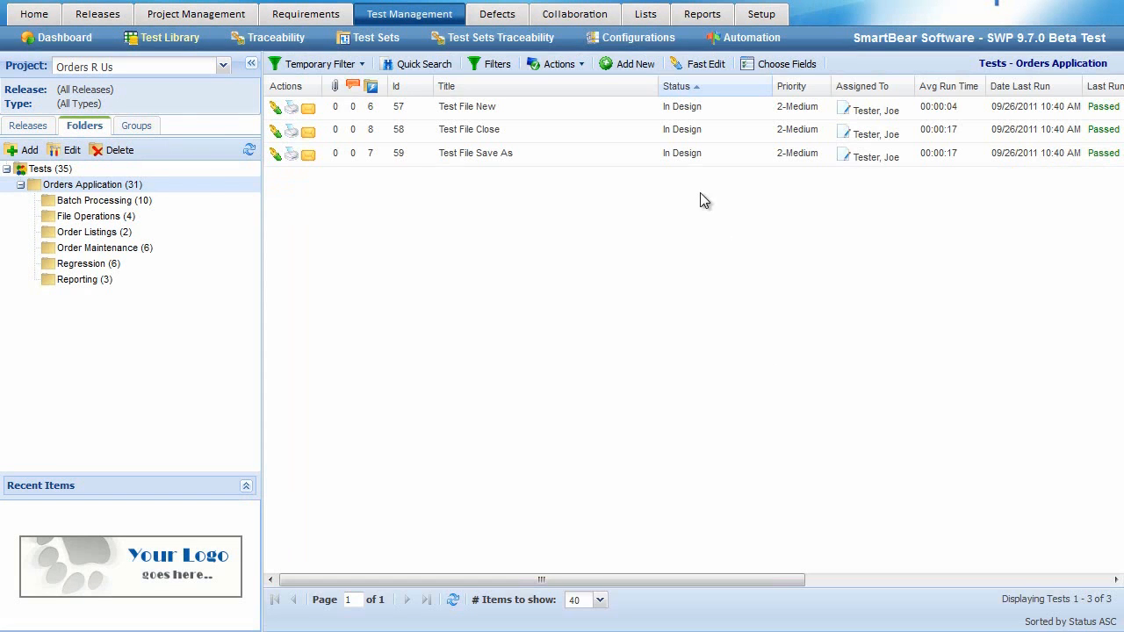
# Bulk-update all three listed In Design tests with Fast Edit, setting their Status to Approved.
pyautogui.click(711, 68)
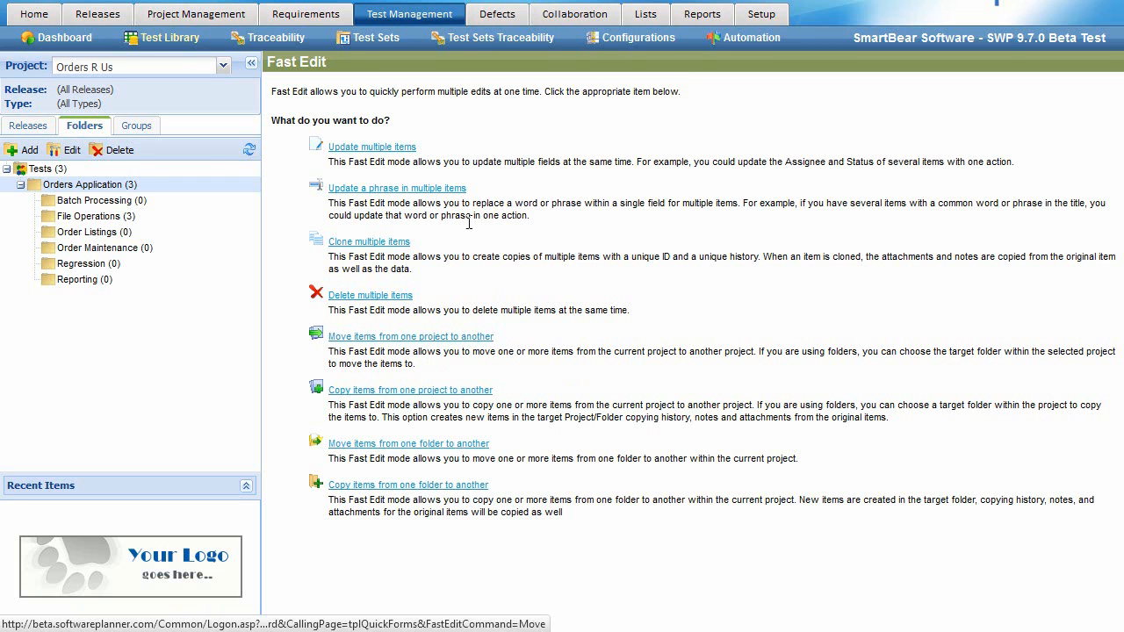
pyautogui.click(402, 148)
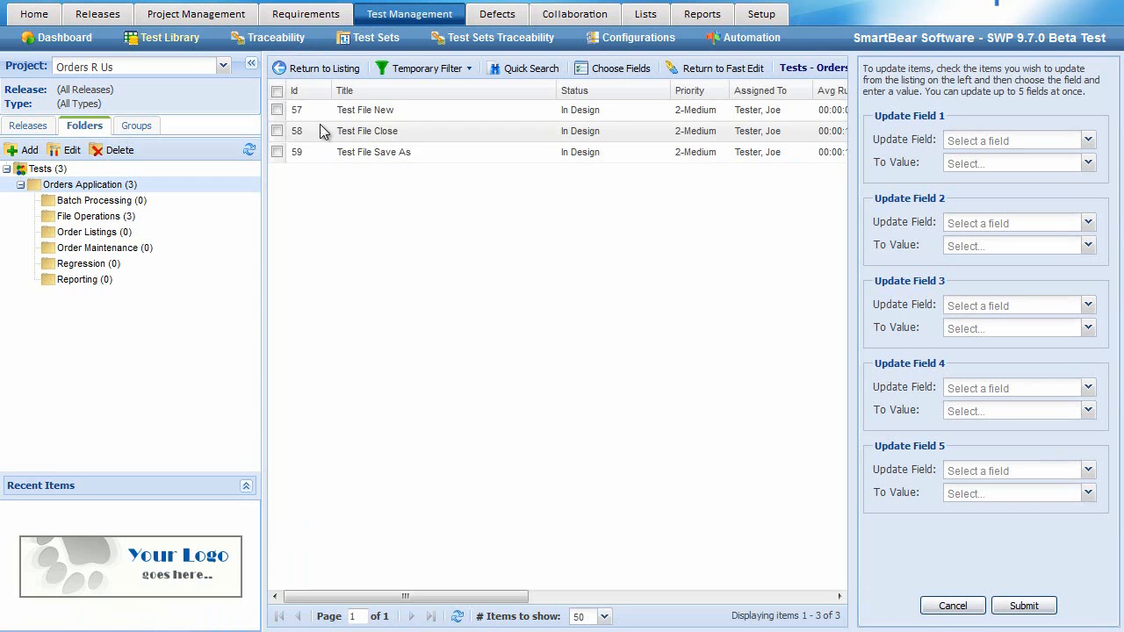
pyautogui.click(277, 91)
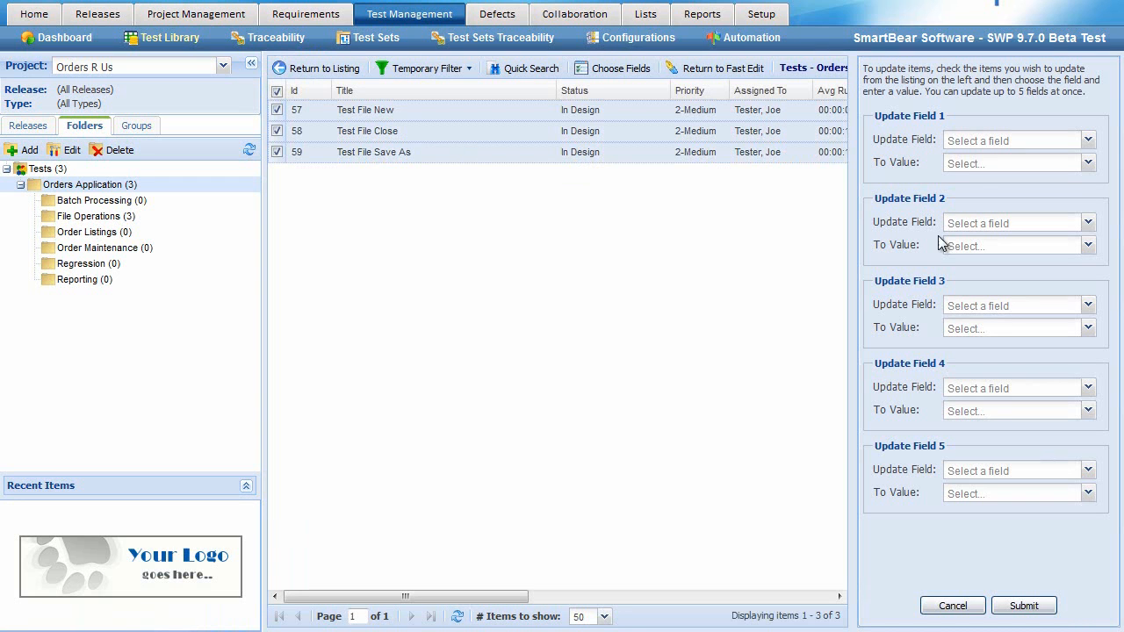
pyautogui.click(1087, 143)
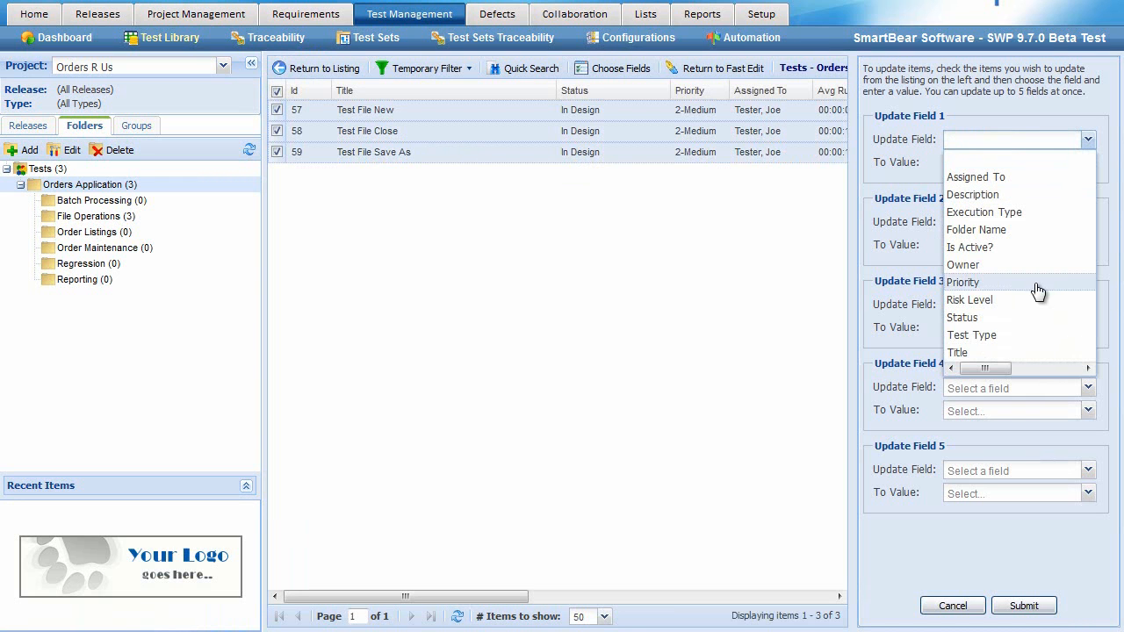
pyautogui.click(974, 317)
pyautogui.click(1086, 163)
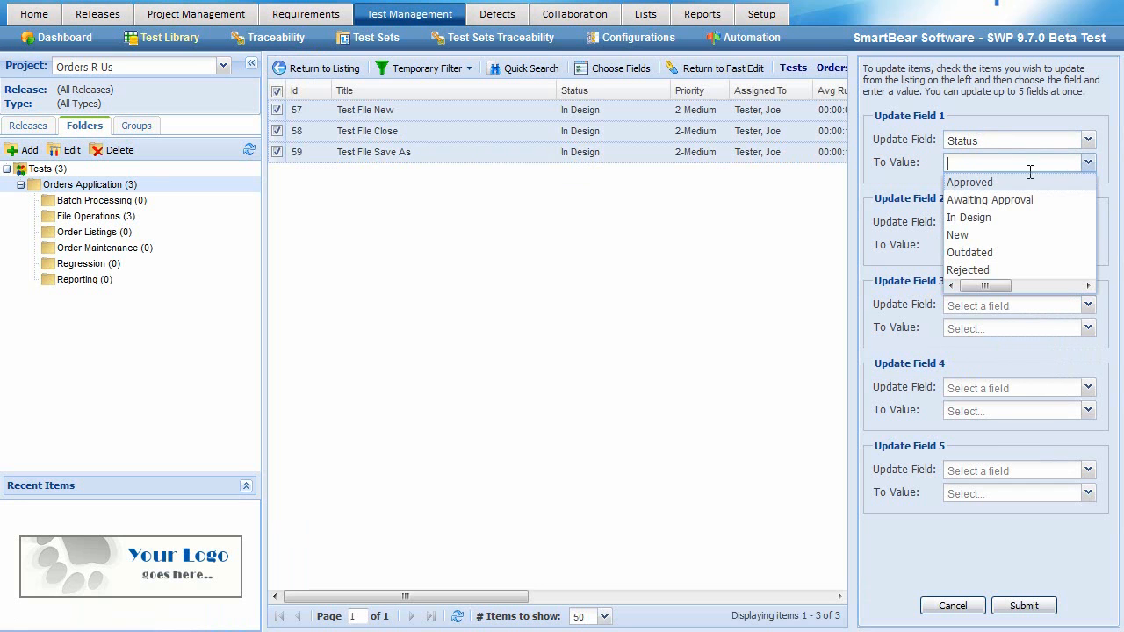
pyautogui.click(988, 187)
pyautogui.click(1026, 606)
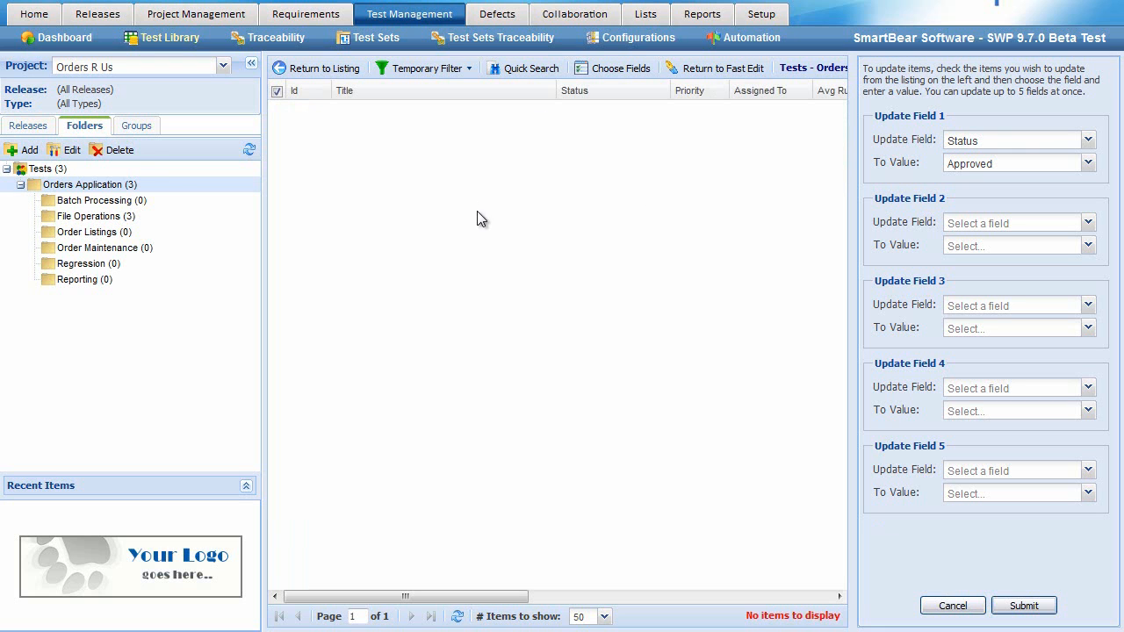
# Return to the Orders Application test listing and remove the temporary filter so that no filter applies.
pyautogui.click(101, 186)
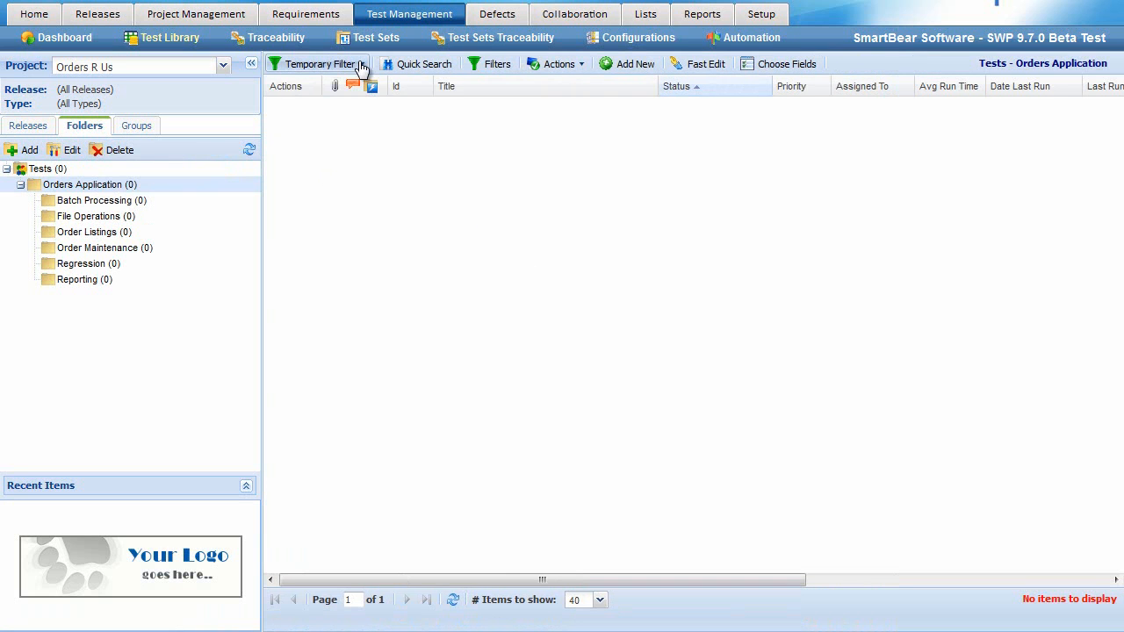
pyautogui.click(362, 66)
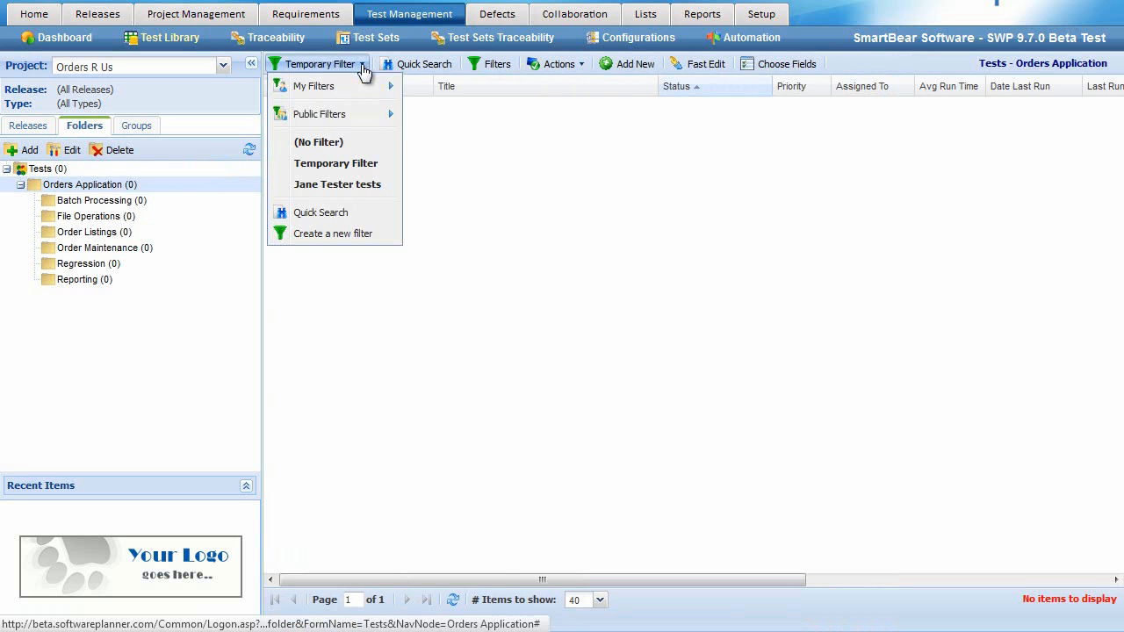
pyautogui.click(334, 142)
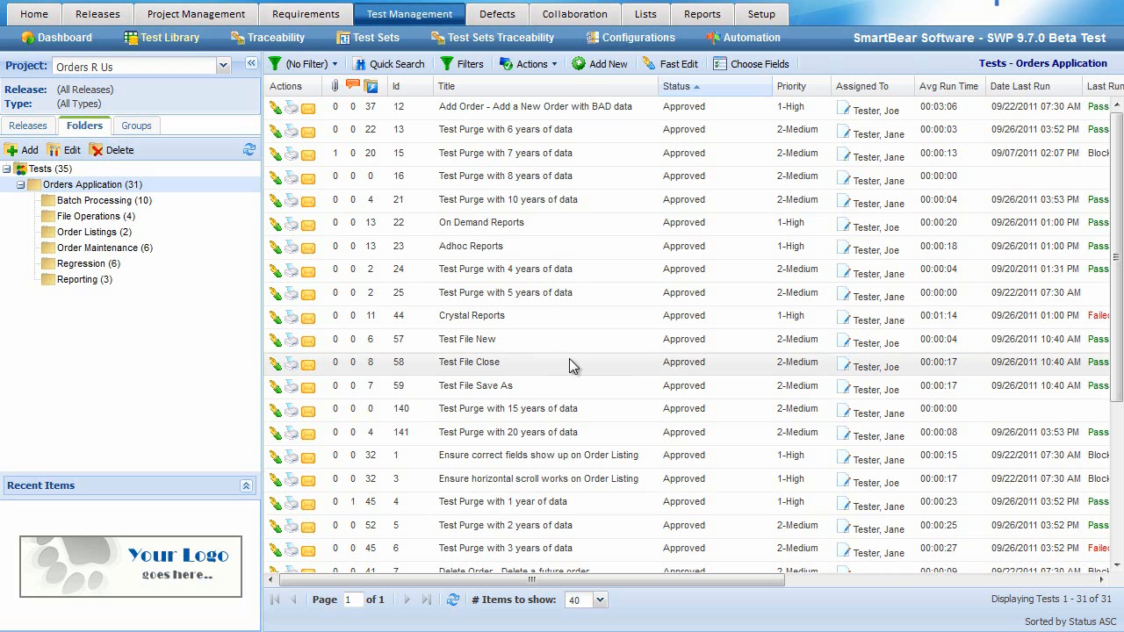
# Run the Test Coverage Run Details by Requirement report from Test Management Reports for the current project, active releases only.
pyautogui.click(710, 16)
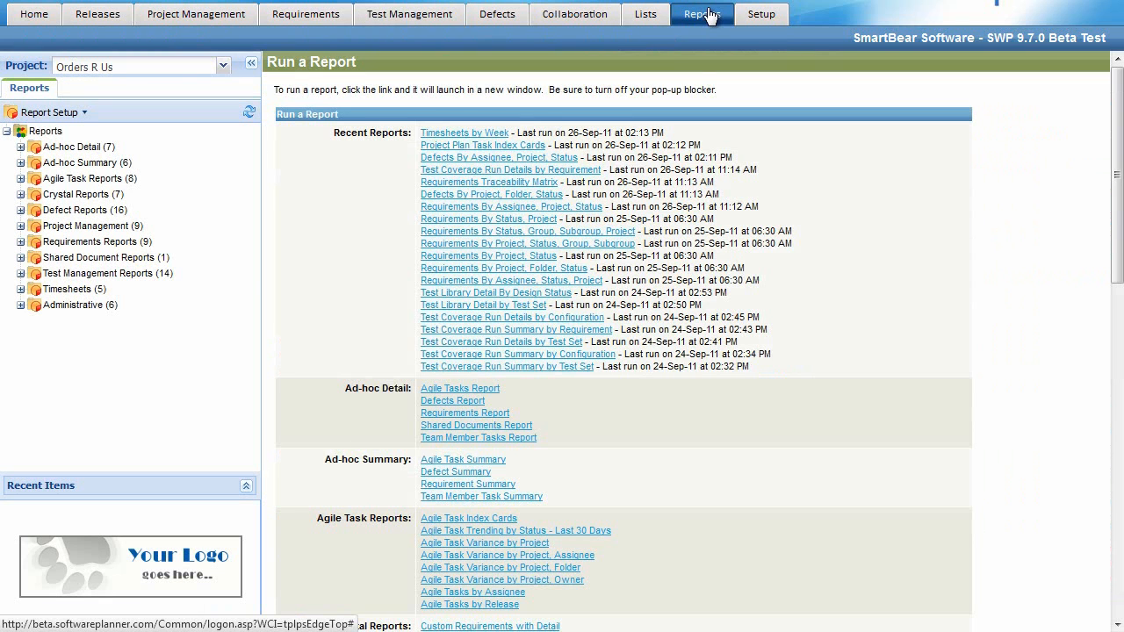
pyautogui.click(21, 273)
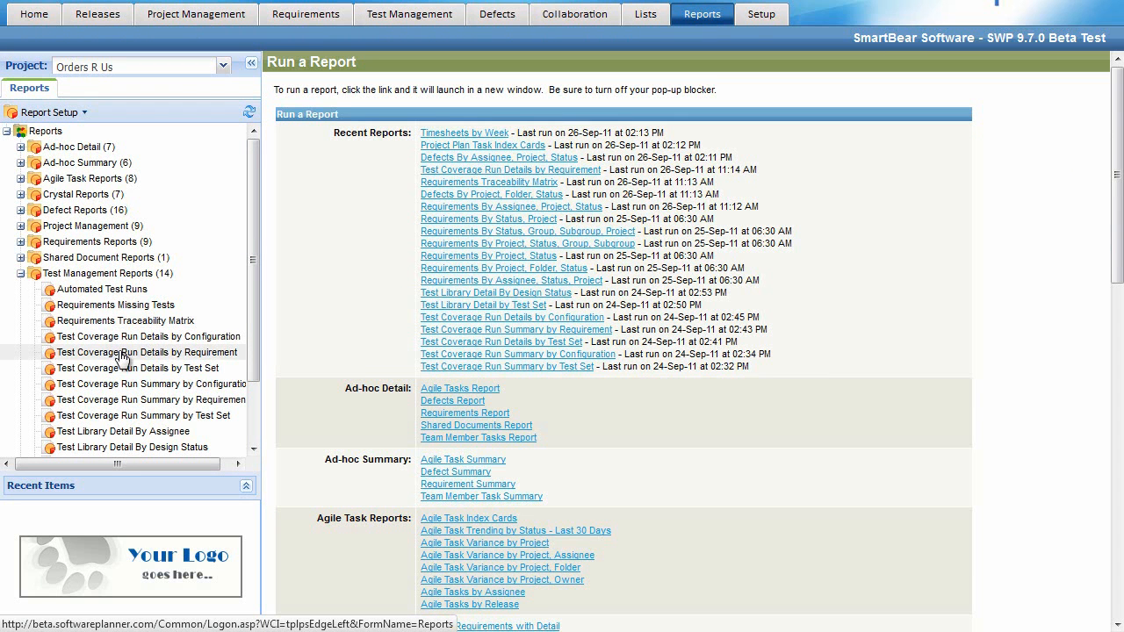
pyautogui.moveTo(250, 312); pyautogui.dragTo(259, 379)
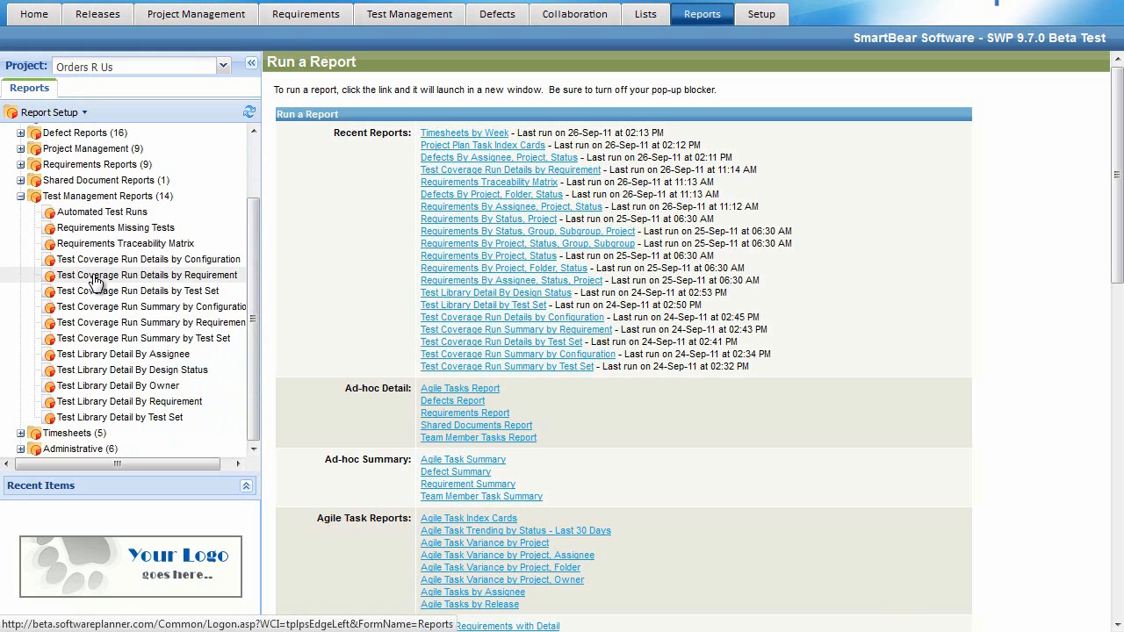
pyautogui.click(218, 276)
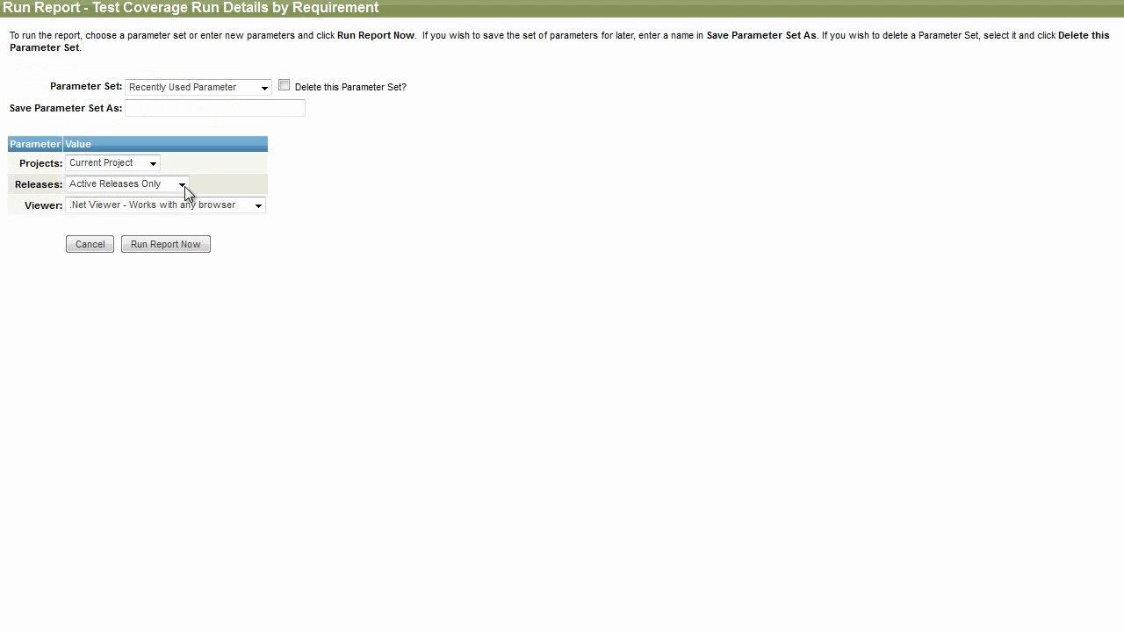
pyautogui.click(152, 163)
pyautogui.click(198, 173)
pyautogui.click(186, 244)
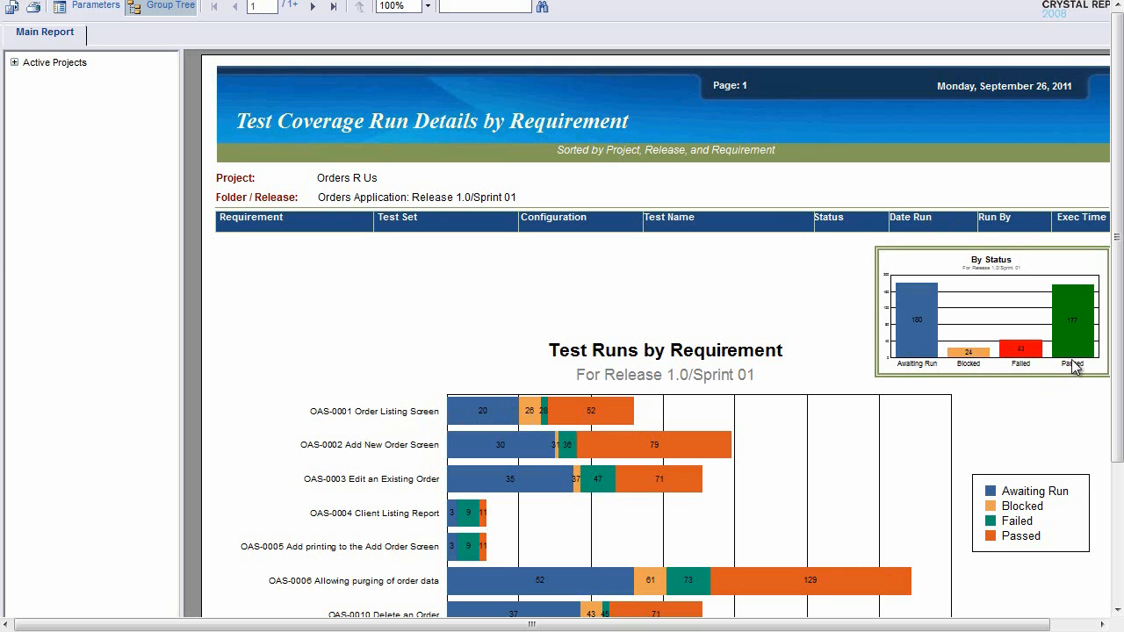
# Expand Active Projects and Orders R Us in the report's group tree, and view the run details on page 2.
pyautogui.click(15, 62)
pyautogui.click(29, 76)
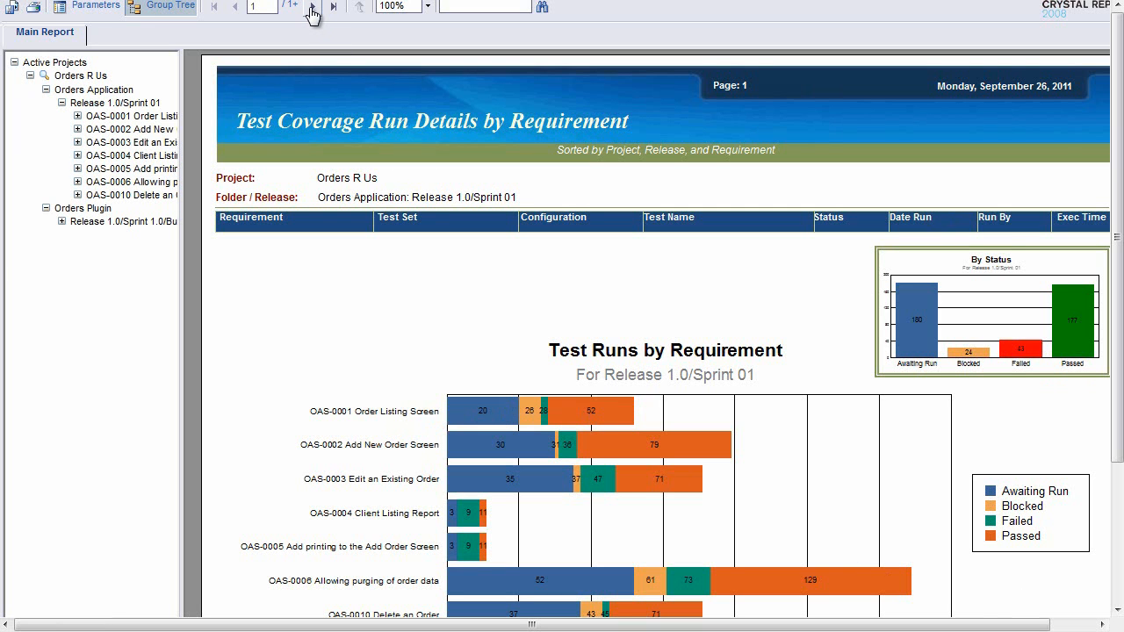
pyautogui.click(311, 7)
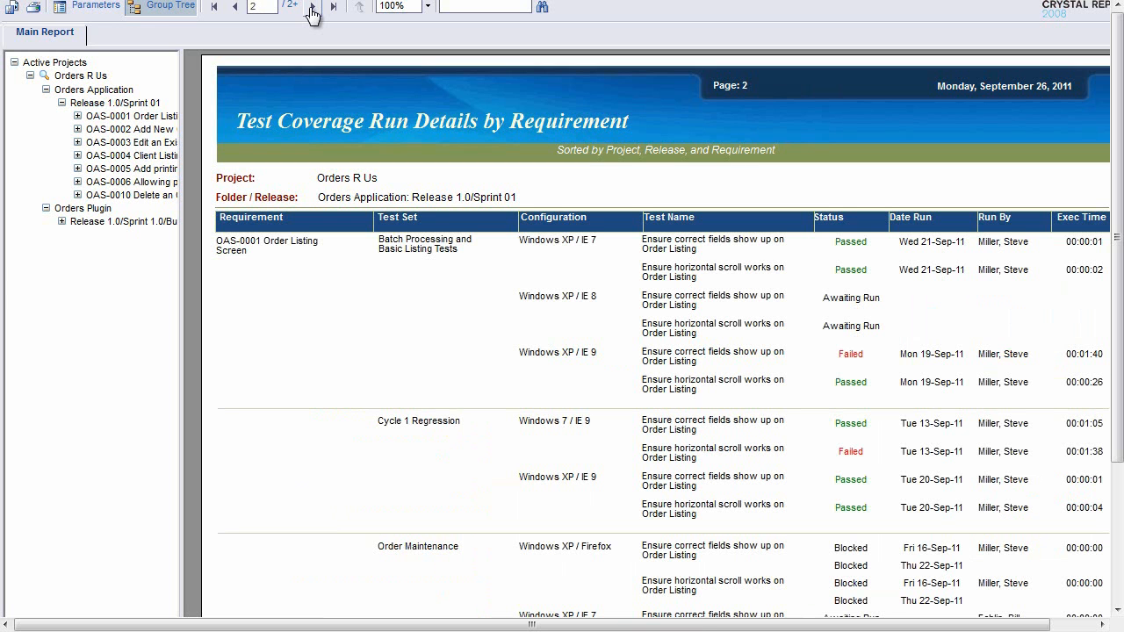